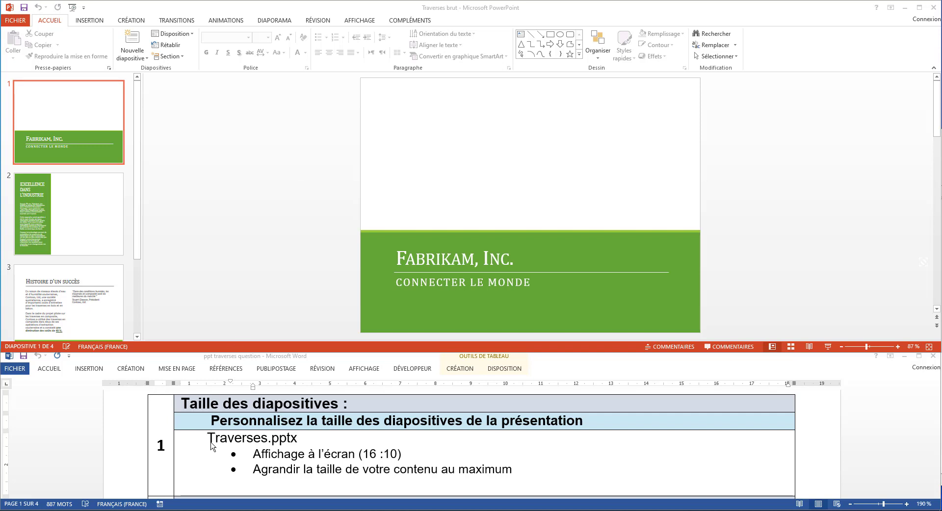
Scroll through the Word task sheet to review the tasks.
scroll(213, 447, down, 1)
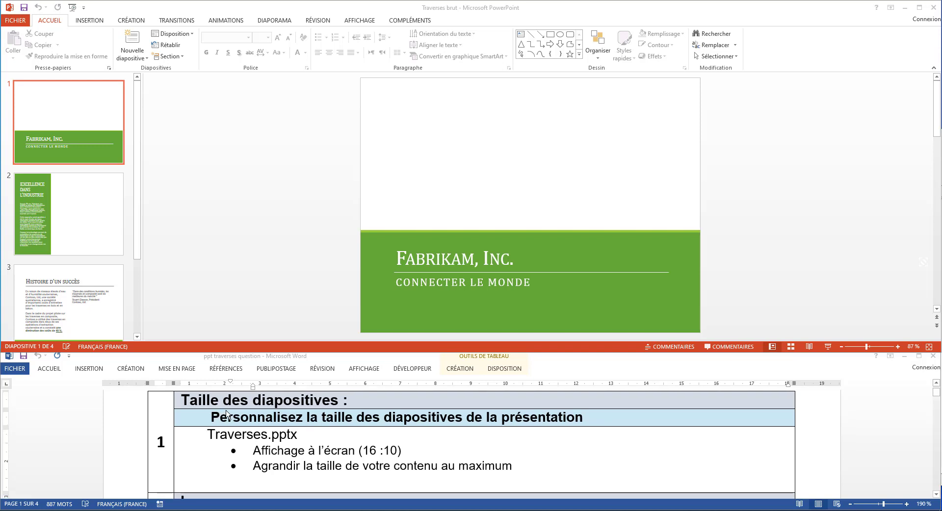
scroll(255, 406, up, 1)
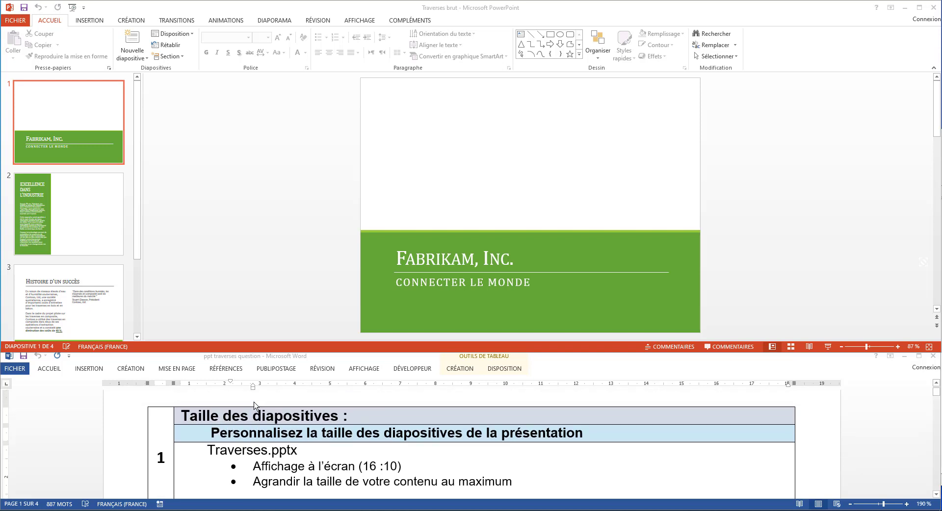
scroll(312, 455, down, 3)
scroll(312, 455, down, 2)
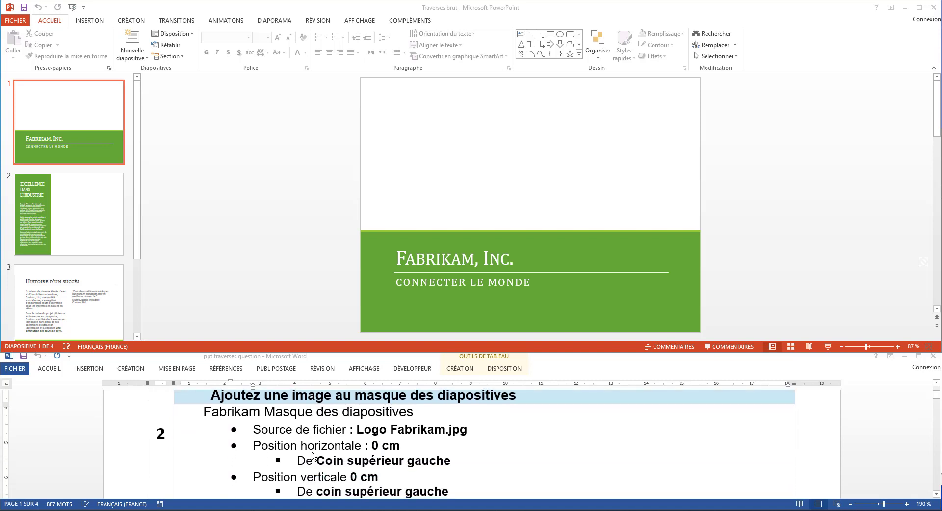
scroll(312, 454, down, 2)
scroll(312, 455, down, 1)
scroll(312, 455, up, 3)
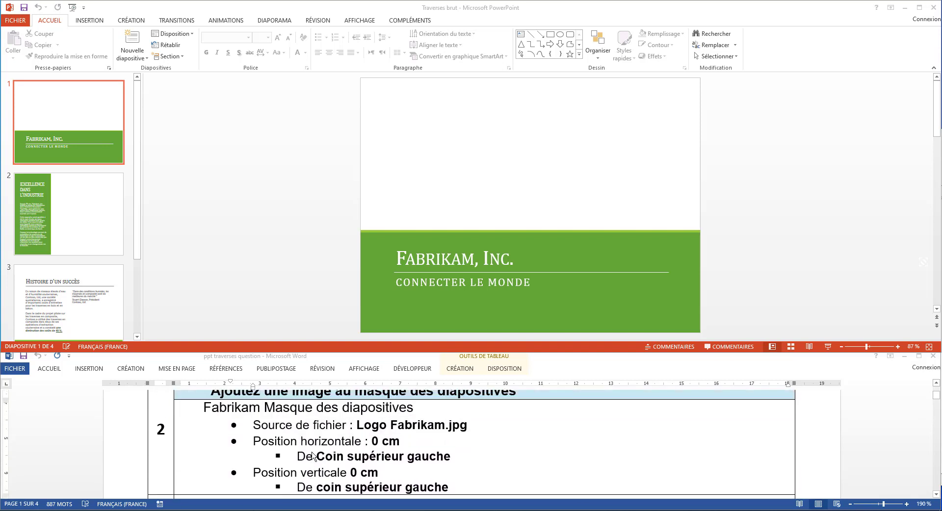
scroll(312, 455, up, 1)
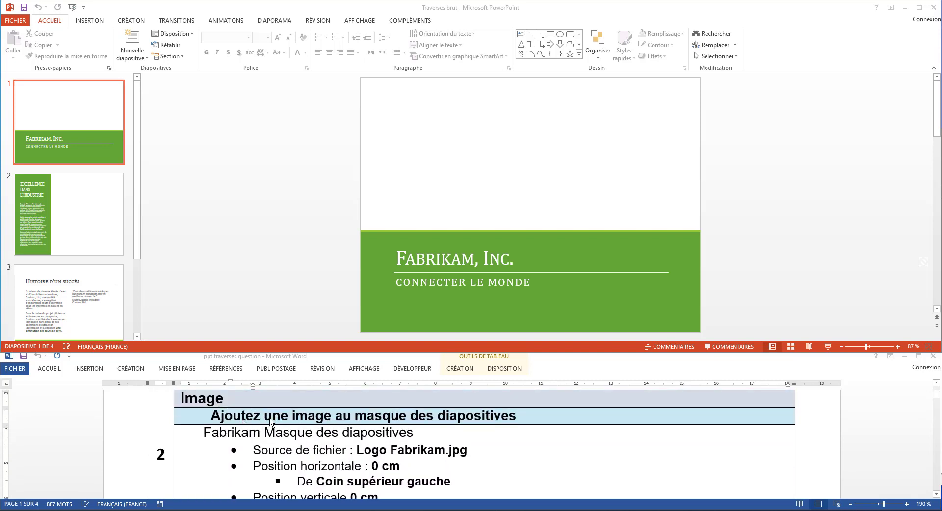
scroll(244, 422, up, 3)
scroll(244, 422, up, 1)
scroll(244, 422, up, 1)
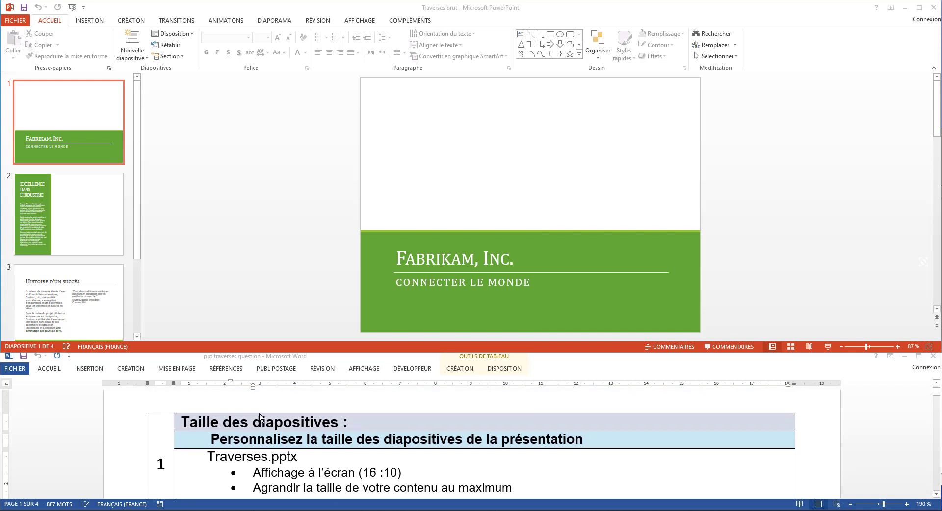
scroll(260, 418, down, 1)
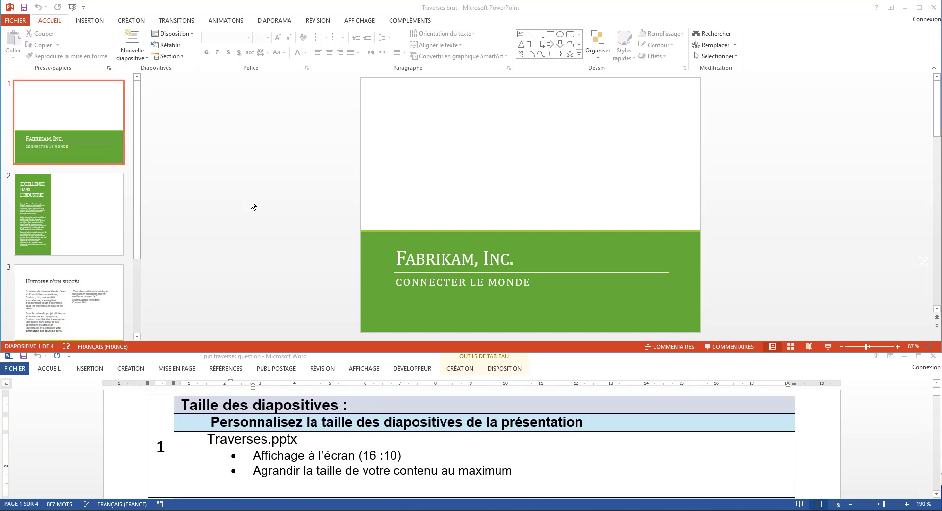
Switch to Masque des diapositives view and select the top master slide.
click(357, 22)
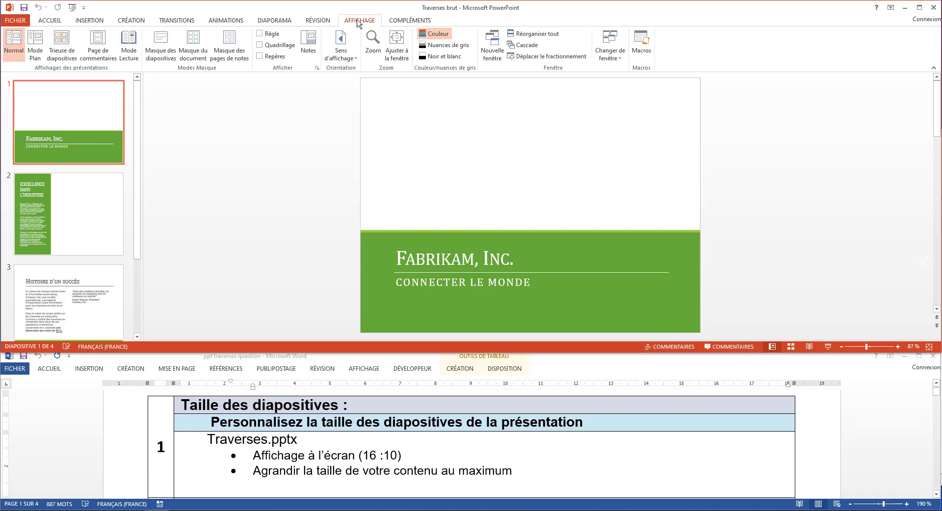
click(162, 45)
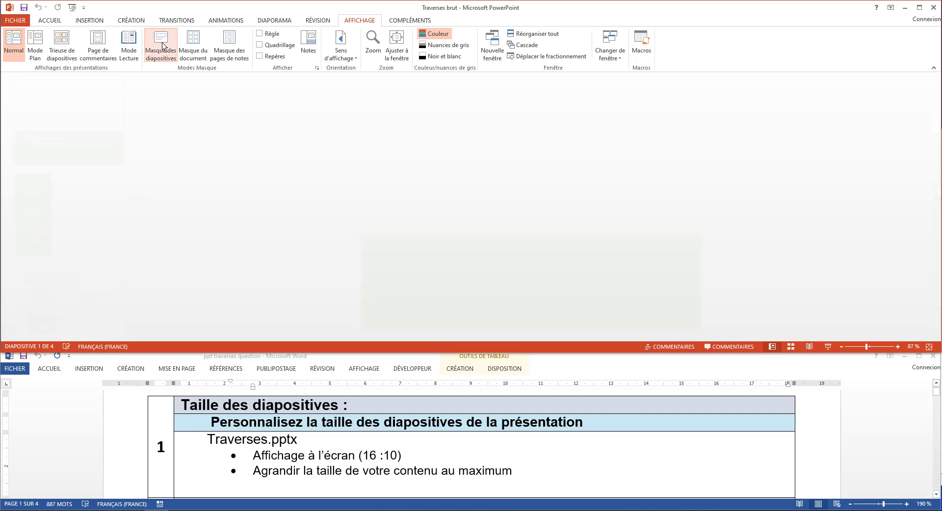
scroll(139, 124, up, 2)
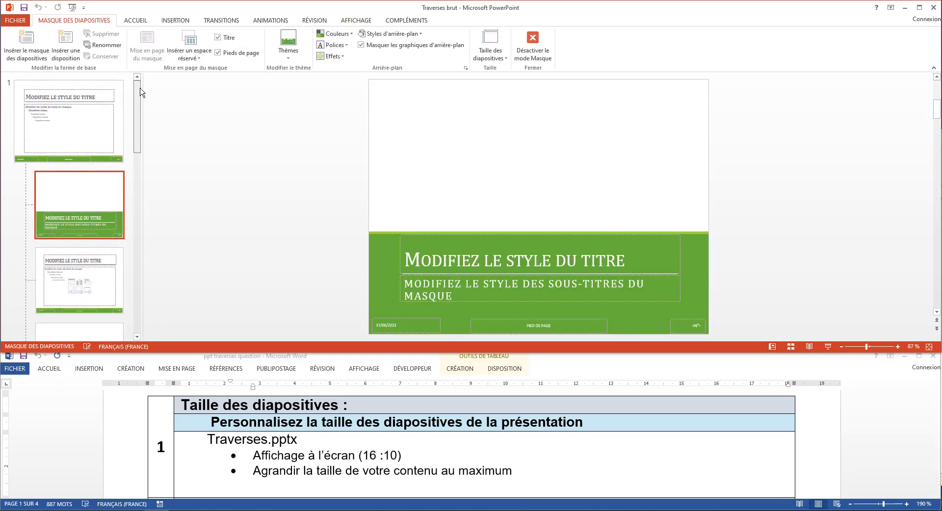
click(74, 114)
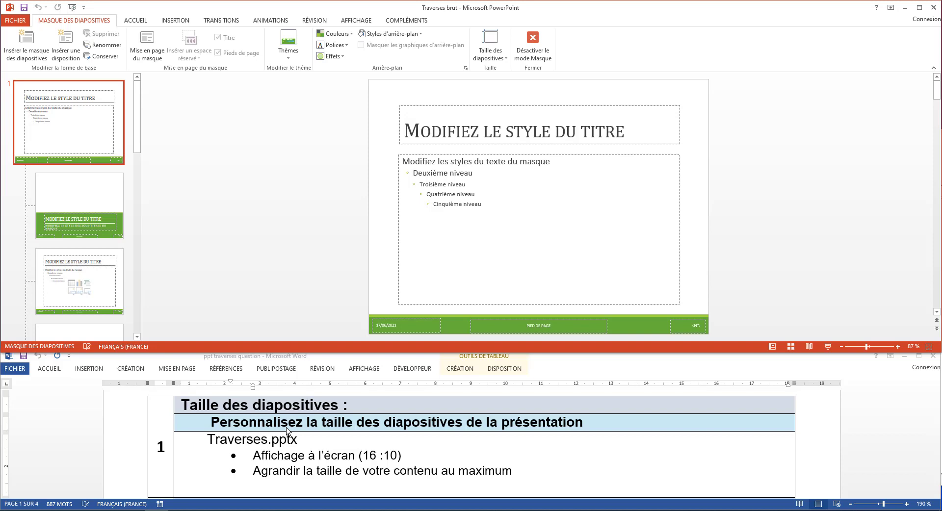
scroll(287, 431, down, 1)
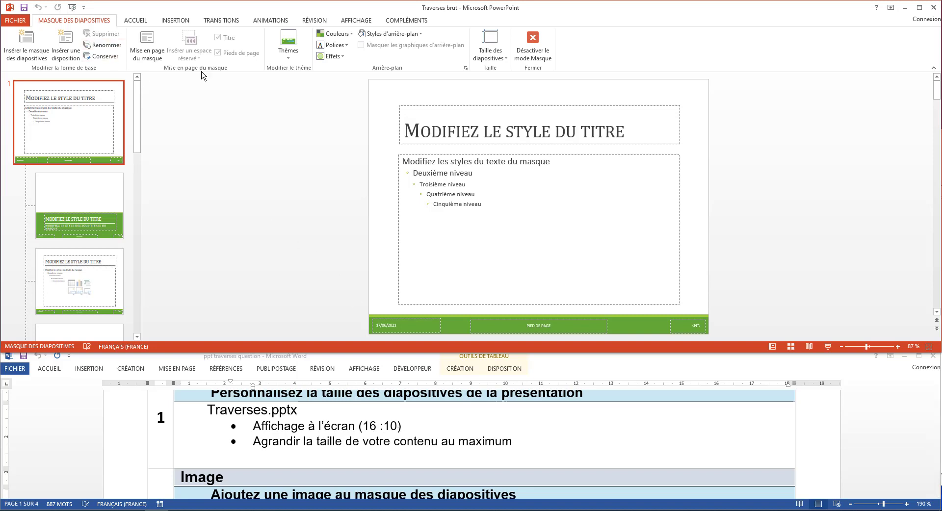
Set a custom slide size of Affichage à l'écran (16:10), choosing Agrandir for the content.
click(498, 60)
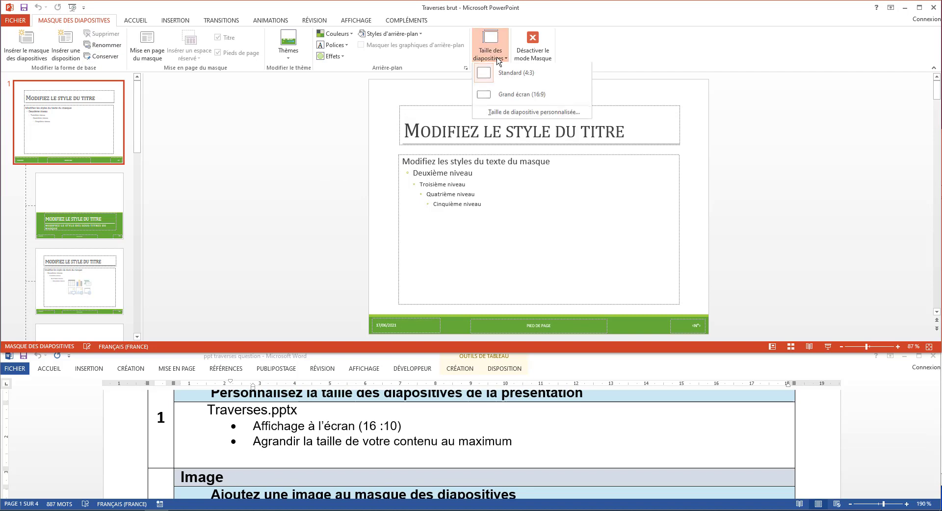
click(516, 117)
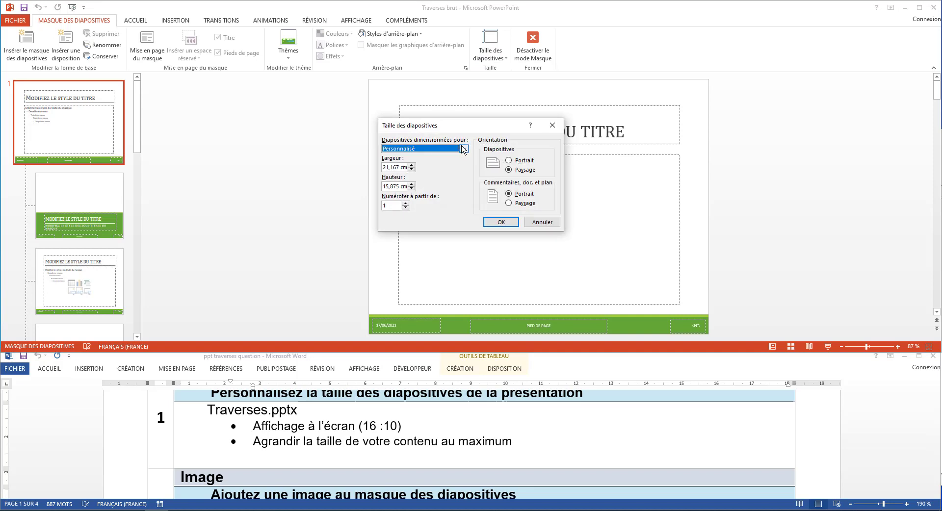
click(462, 148)
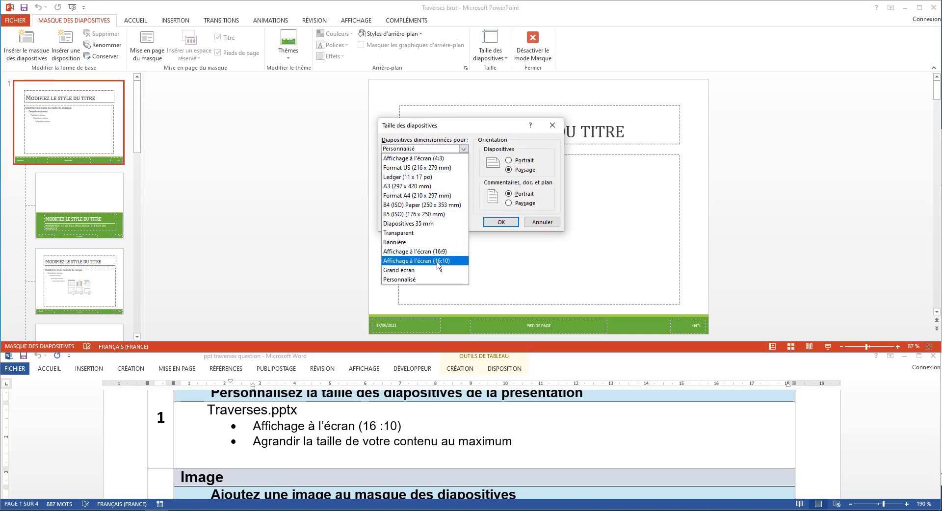
click(438, 262)
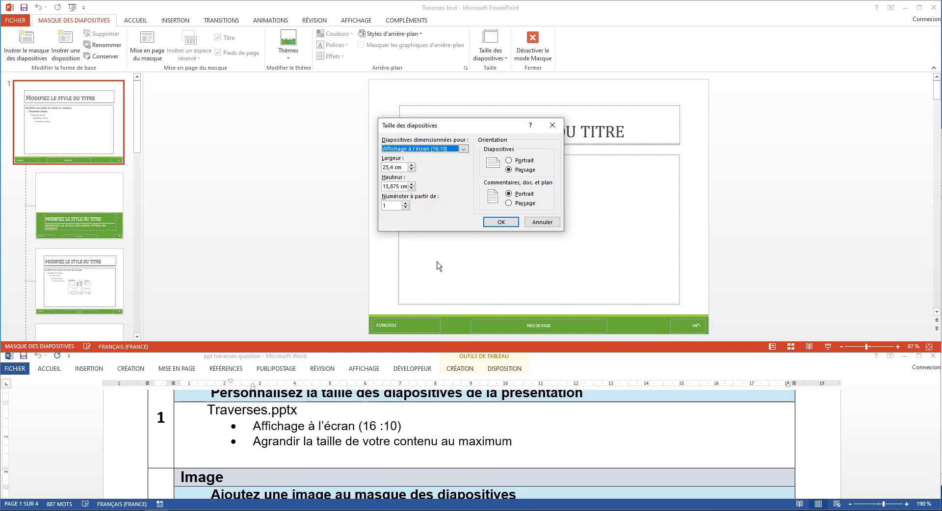
click(512, 225)
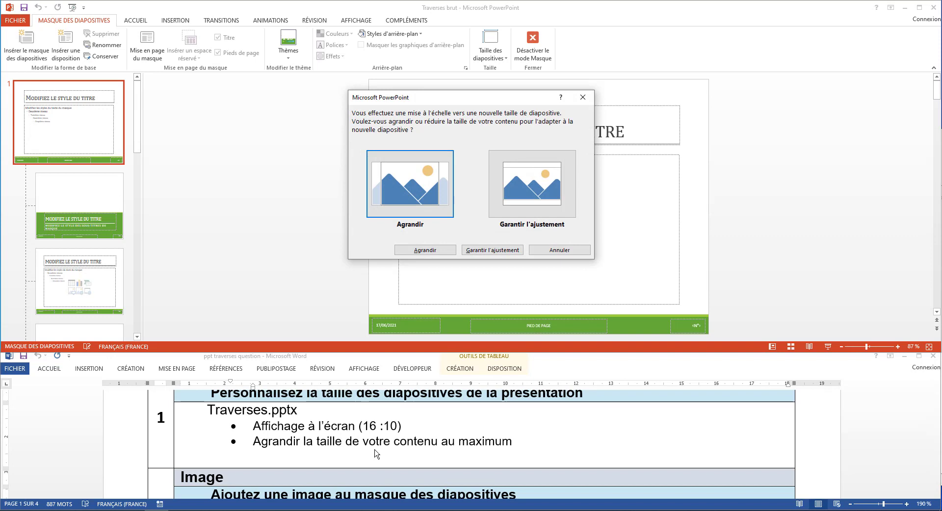
click(410, 201)
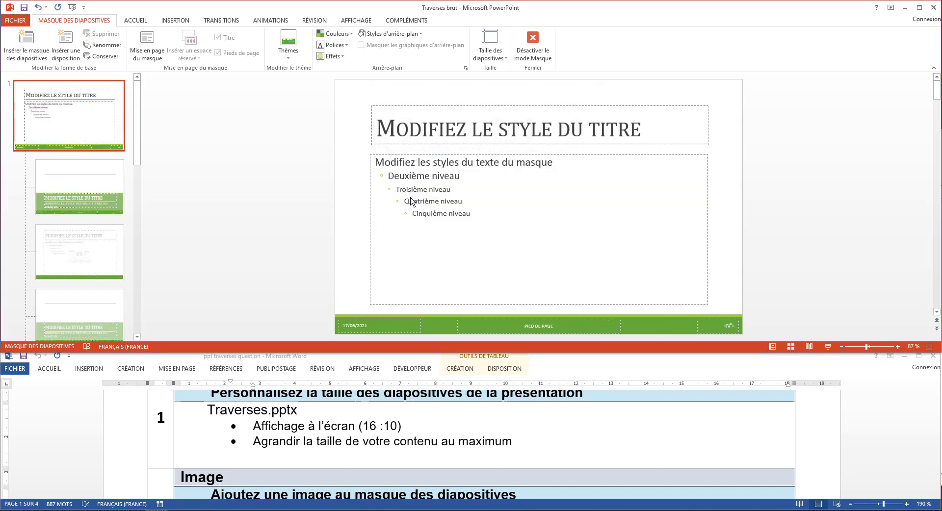
Scroll the Word task sheet down to task 2's Logo Fabrikam instructions.
scroll(271, 450, down, 1)
scroll(271, 451, down, 2)
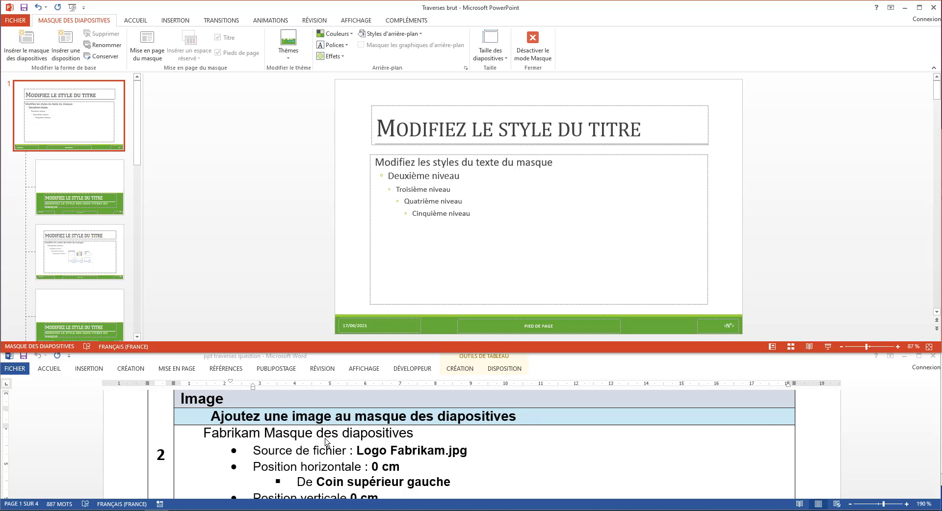
scroll(327, 441, down, 1)
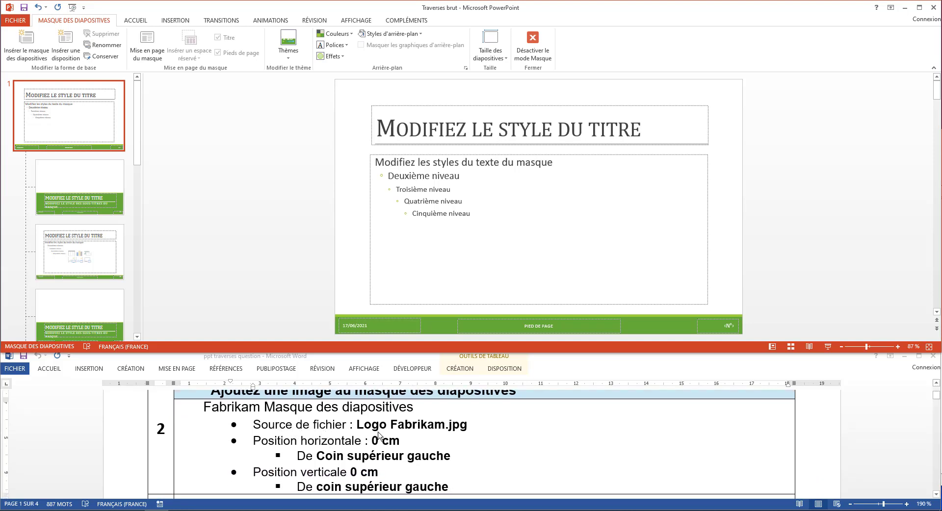
Insert Logo Fabrikam from the Bureau > Travesres folder onto the slide master.
click(165, 21)
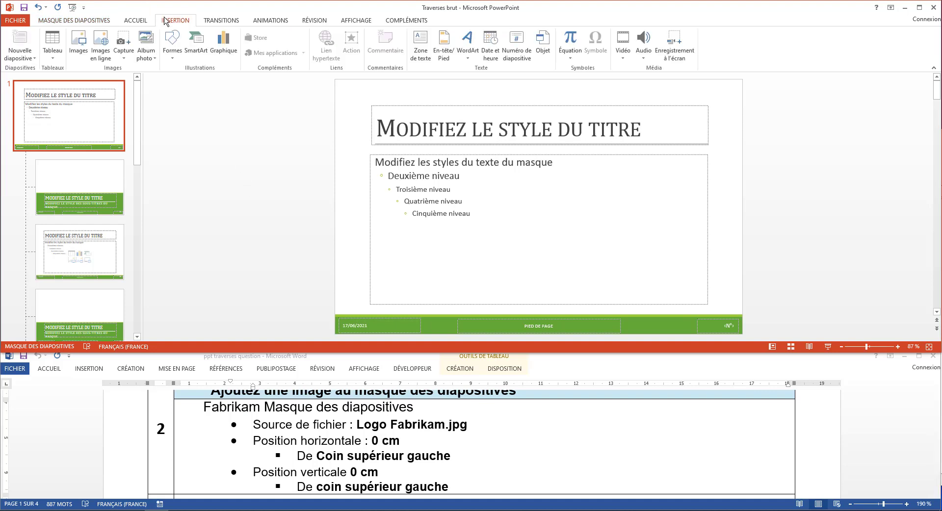
click(80, 46)
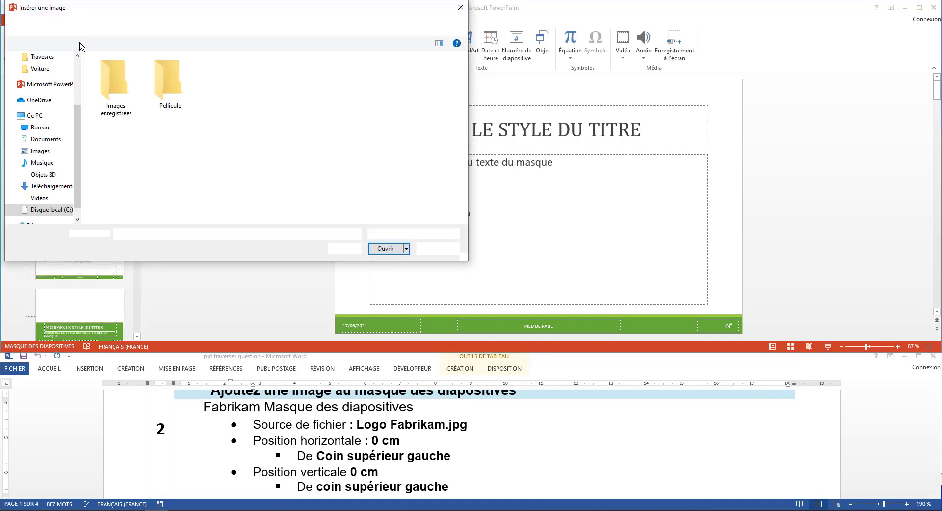
drag(248, 179, 83, 51)
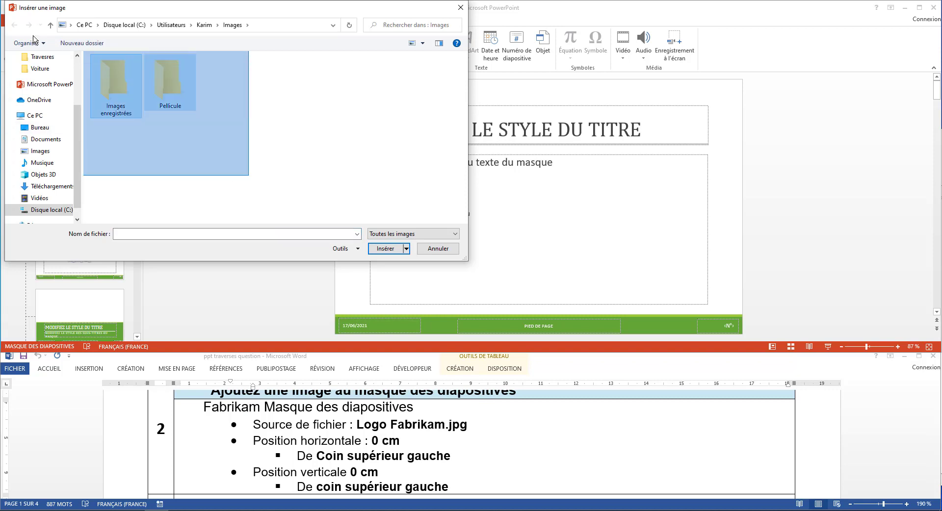
click(39, 127)
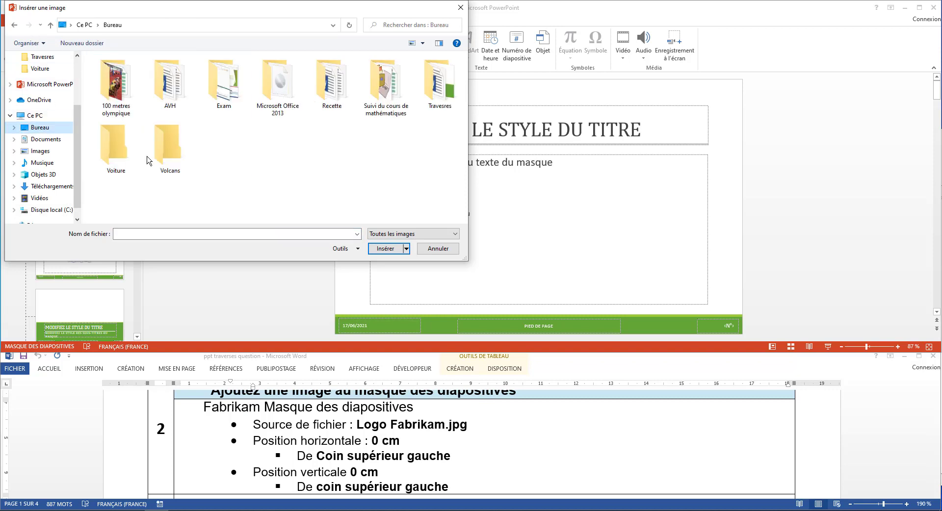
double_click(435, 109)
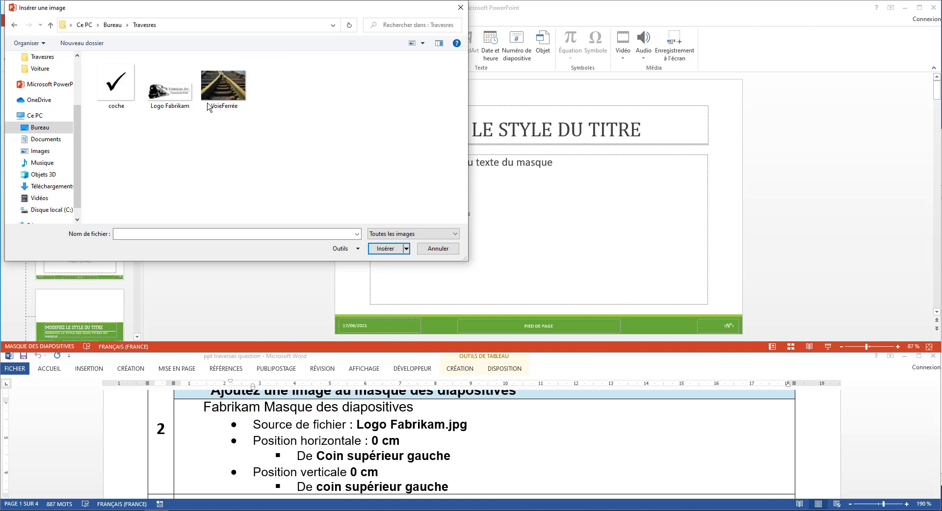
click(169, 97)
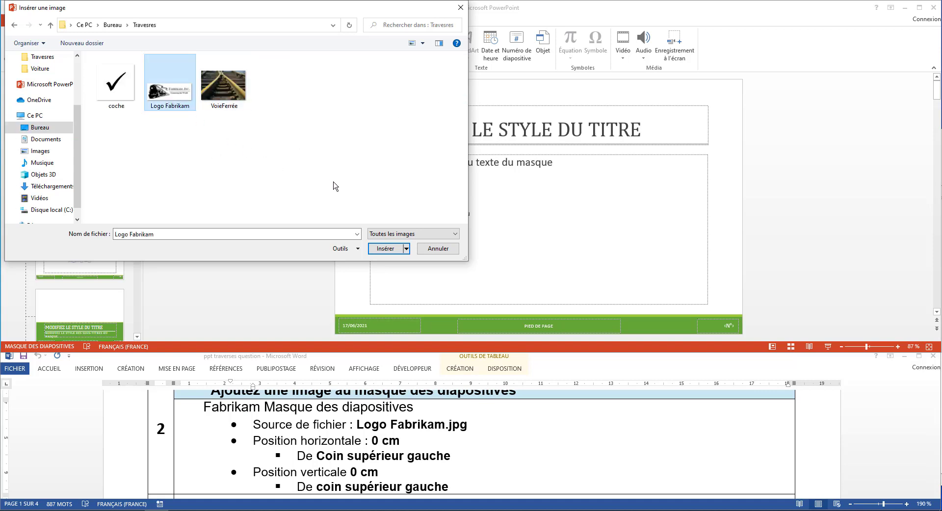
click(381, 250)
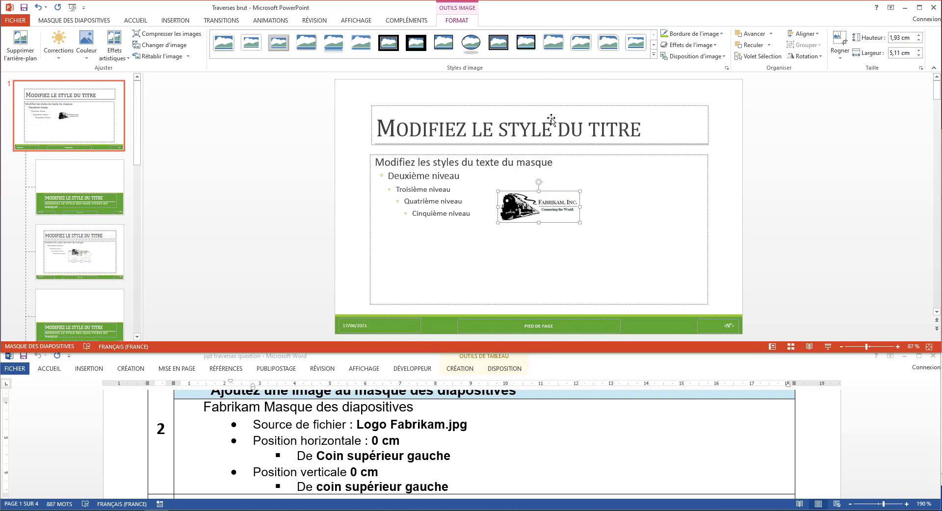
Set the logo's horizontal and vertical position to 0 cm from the top-left corner.
click(921, 68)
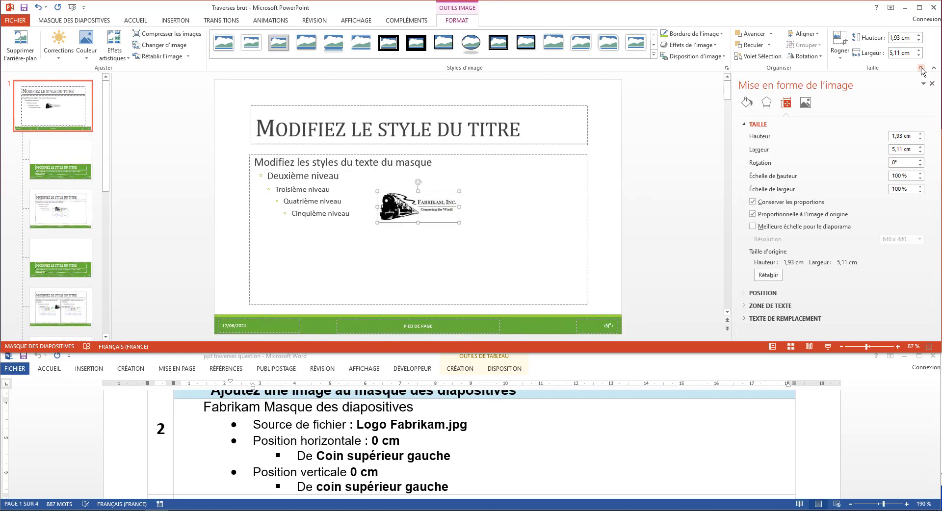
click(749, 125)
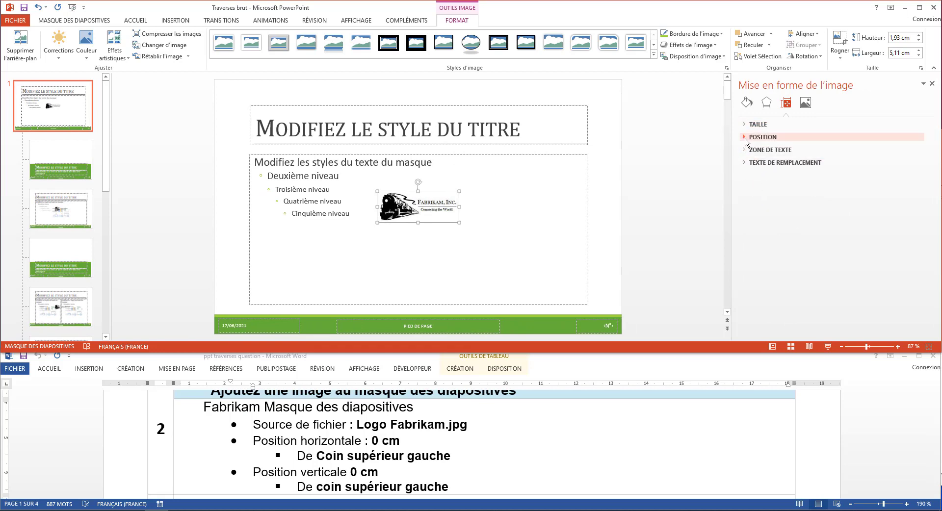
click(751, 137)
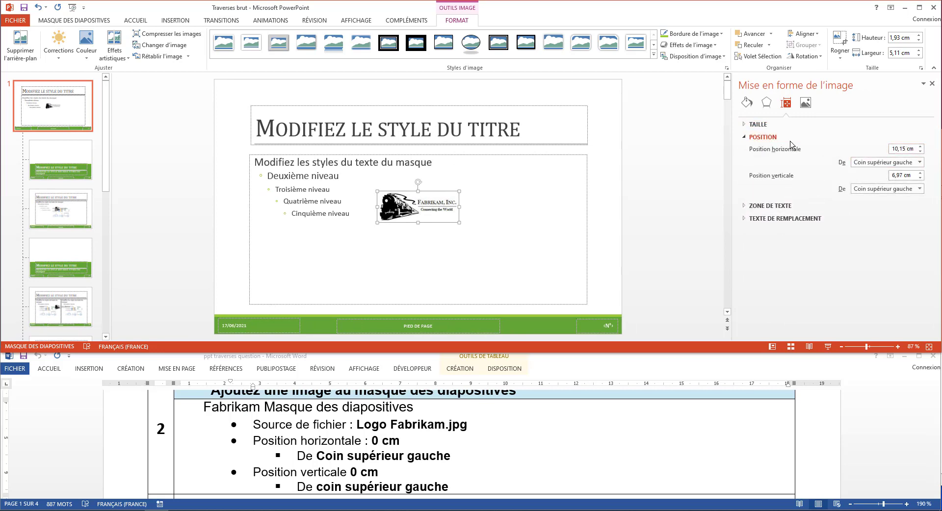
double_click(906, 149)
text(0)
double_click(903, 177)
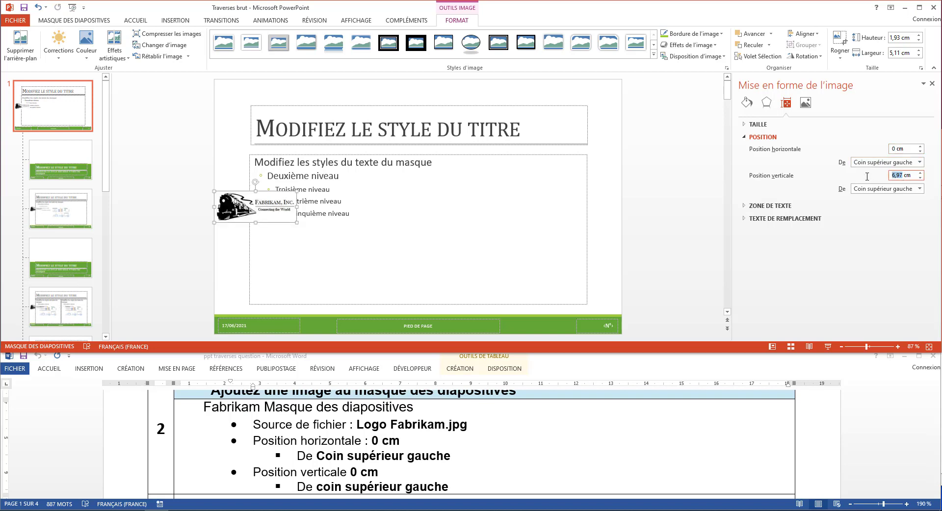
text(0)
click(879, 189)
click(882, 193)
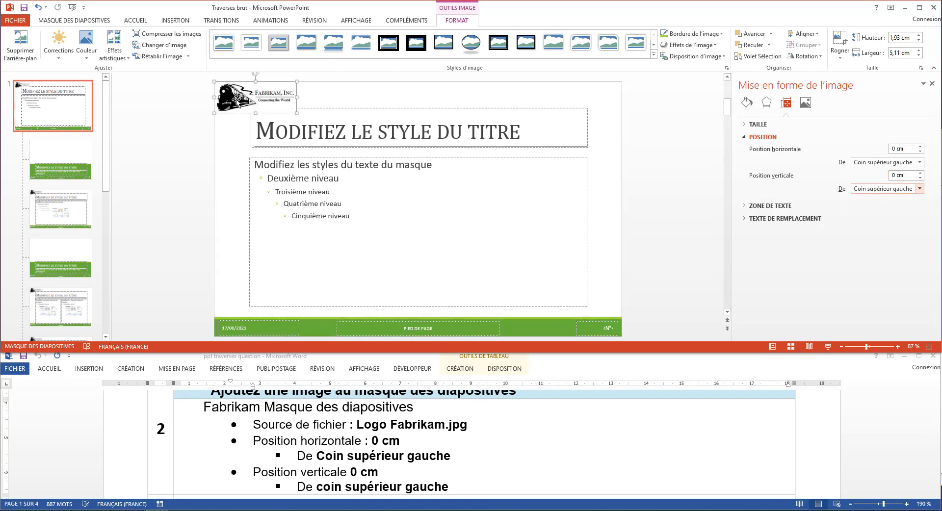
click(932, 83)
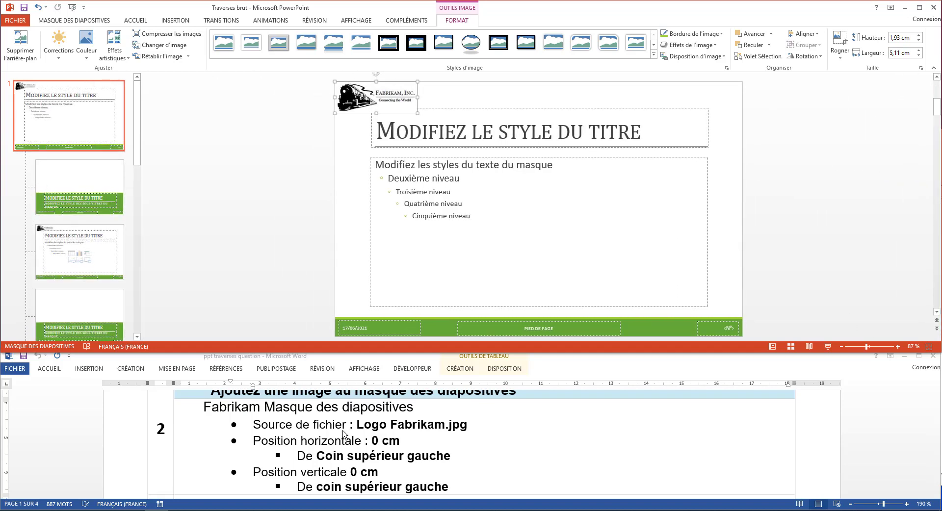
scroll(343, 434, down, 3)
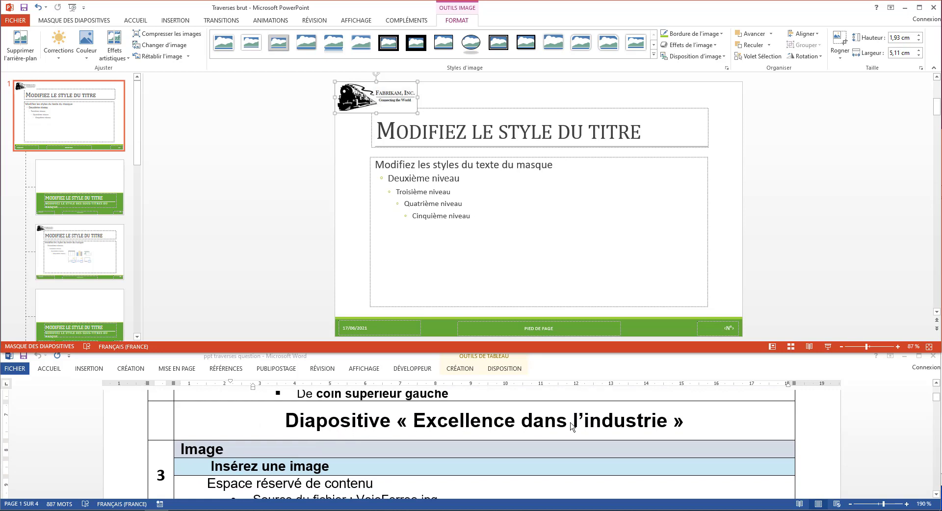
Close slide master view and select slide 2, Excellence dans l'industrie.
click(99, 21)
click(535, 43)
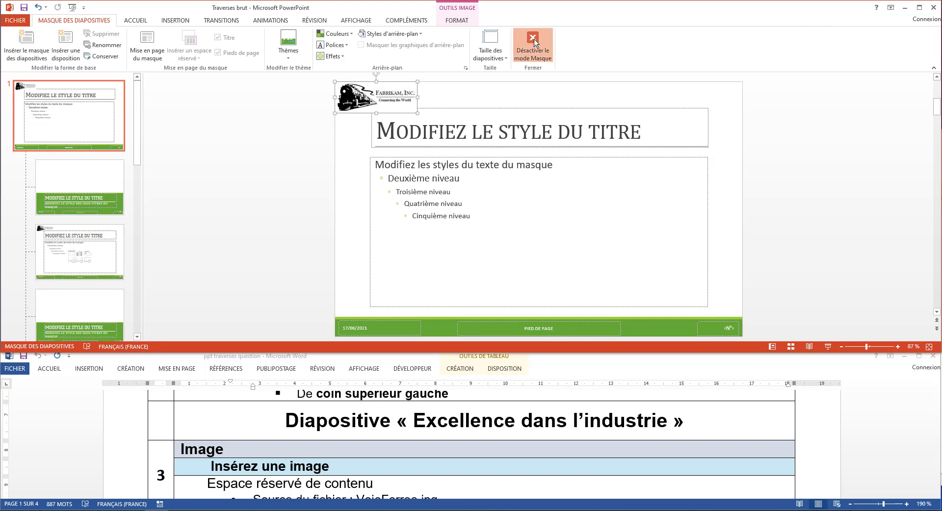
click(93, 98)
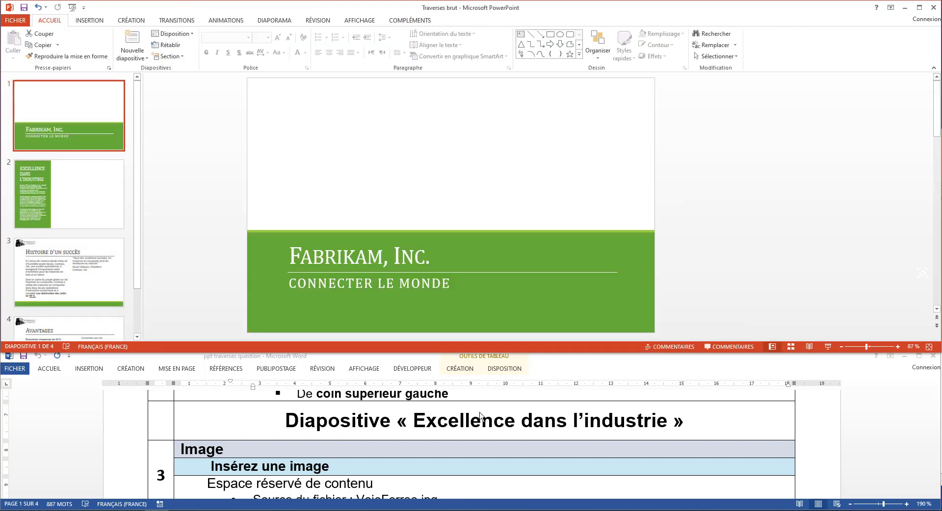
scroll(386, 444, down, 1)
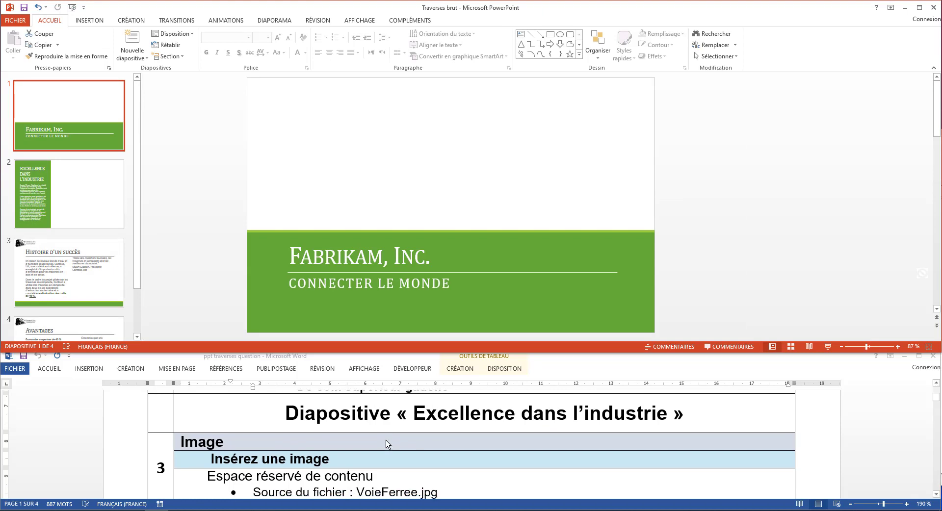
click(66, 181)
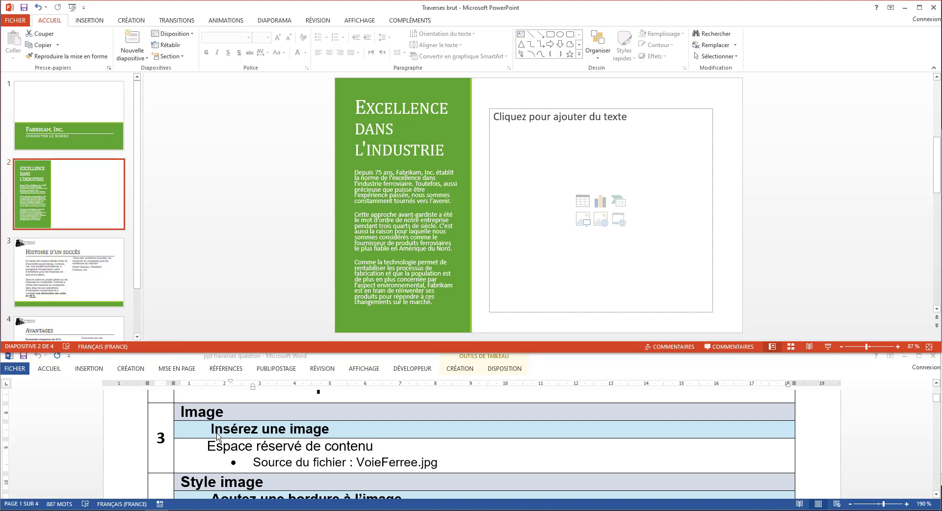
scroll(217, 437, down, 1)
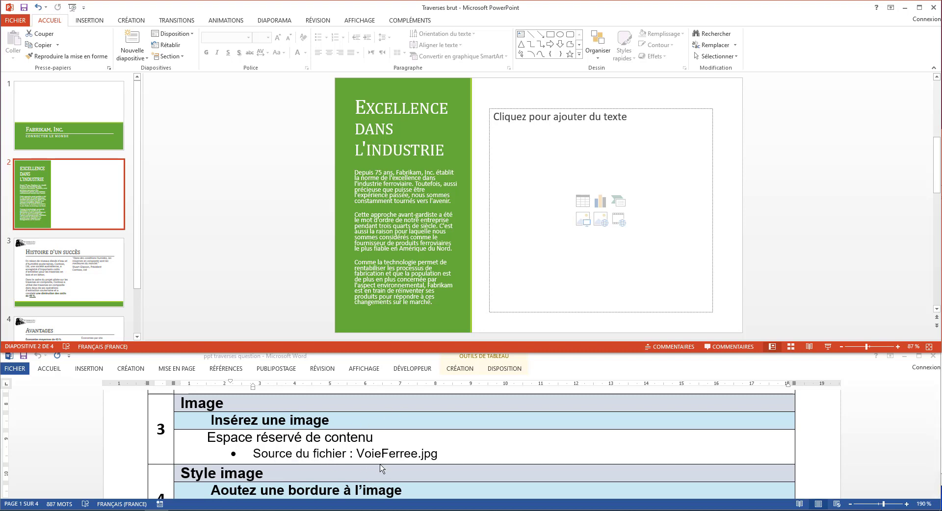
Insert the VoieFerrée photo into slide 2's empty content placeholder.
click(583, 223)
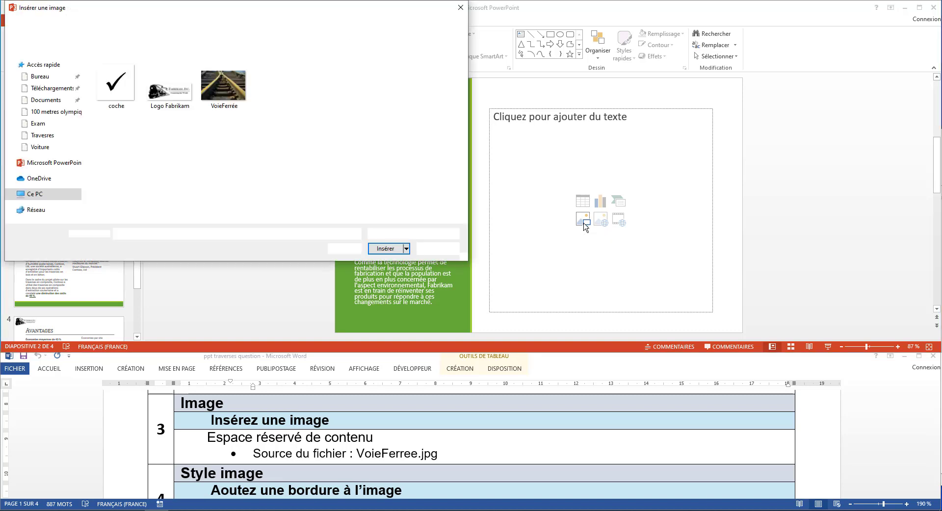
click(222, 94)
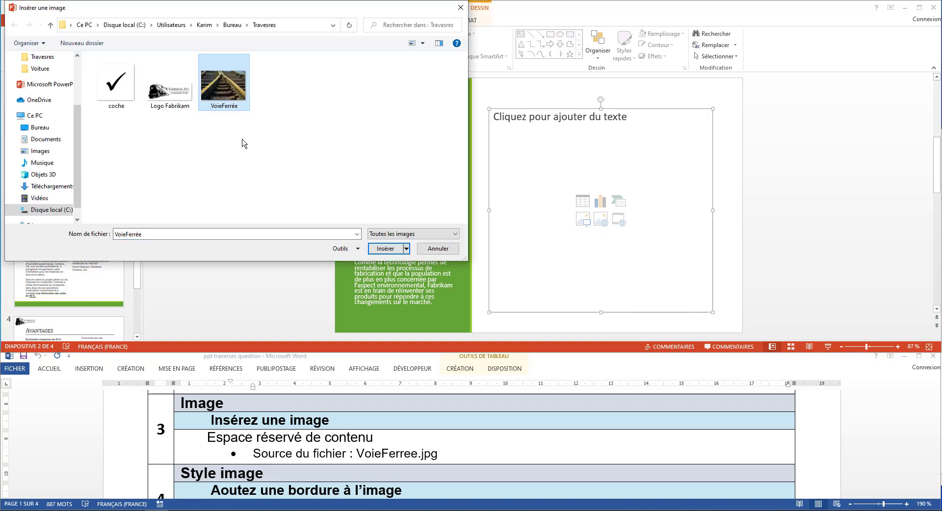
click(385, 250)
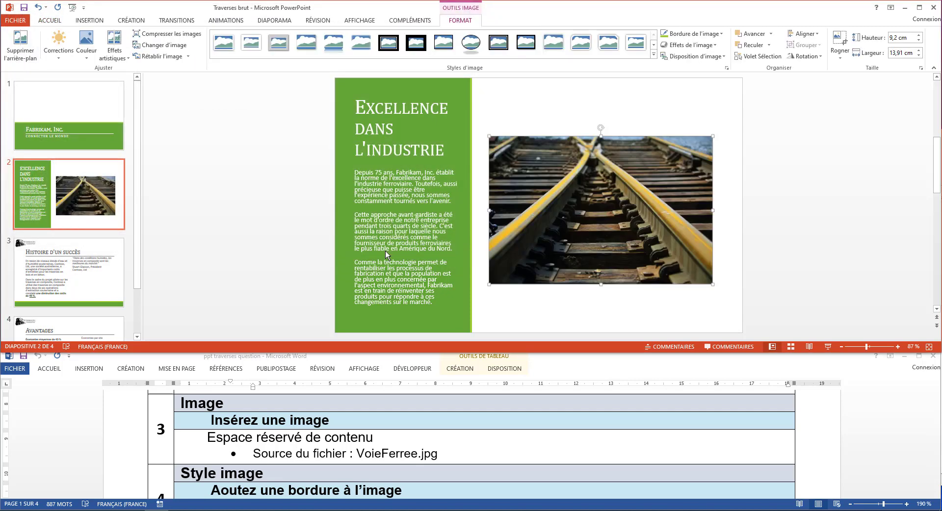
scroll(344, 449, down, 2)
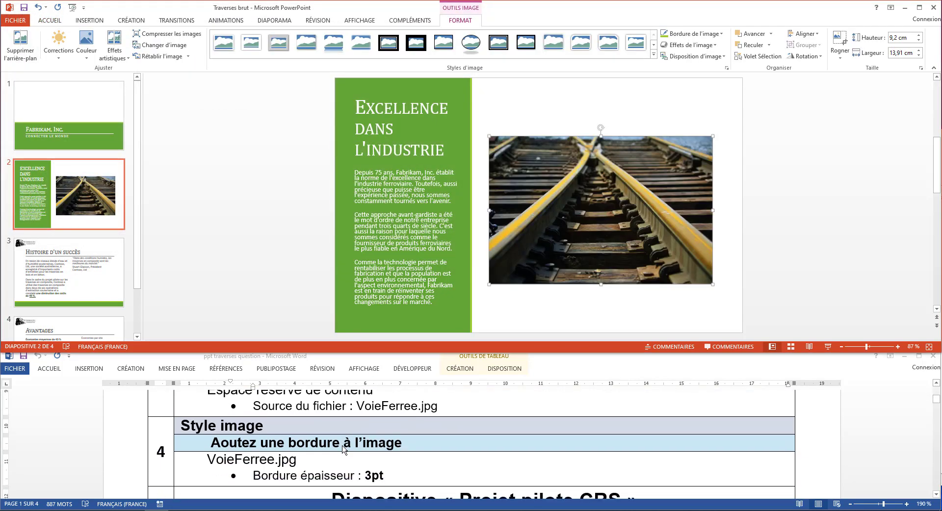
scroll(343, 449, down, 1)
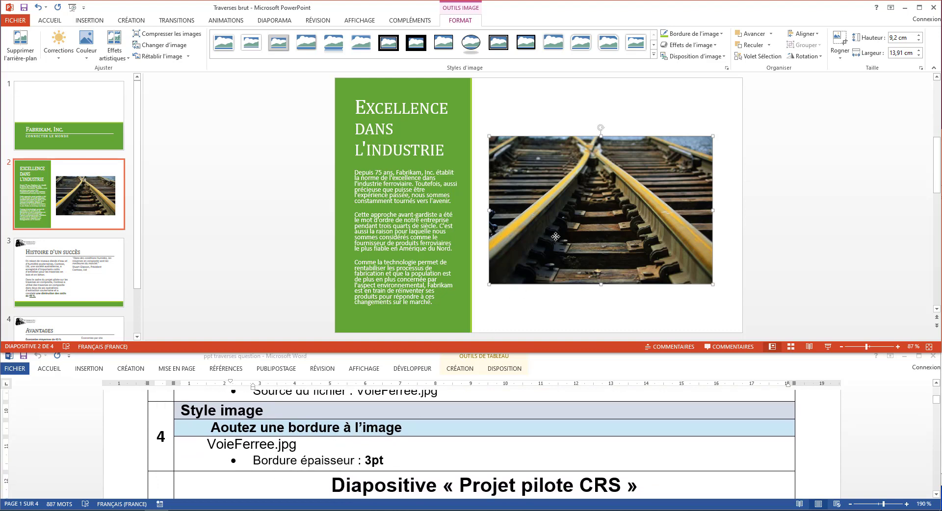
Give the railway photo a 3 pt picture border.
click(695, 35)
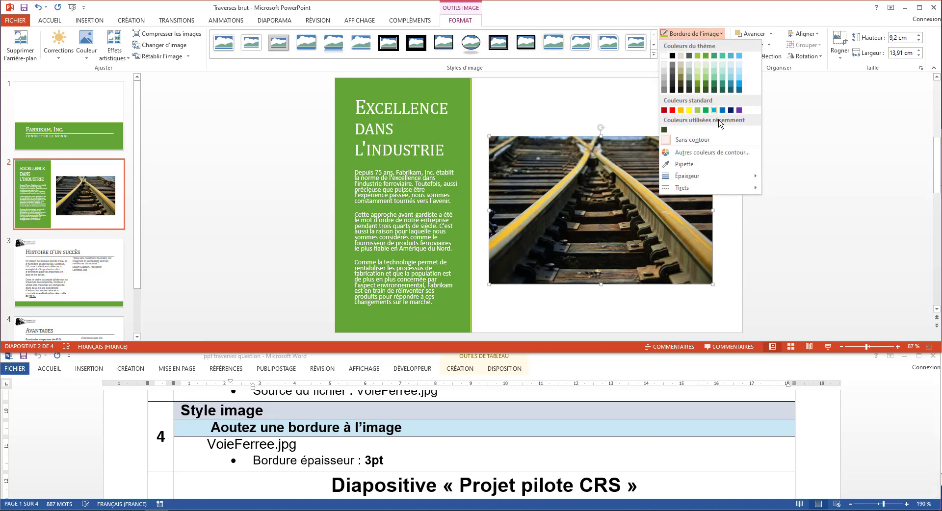
mouse_move(689, 181)
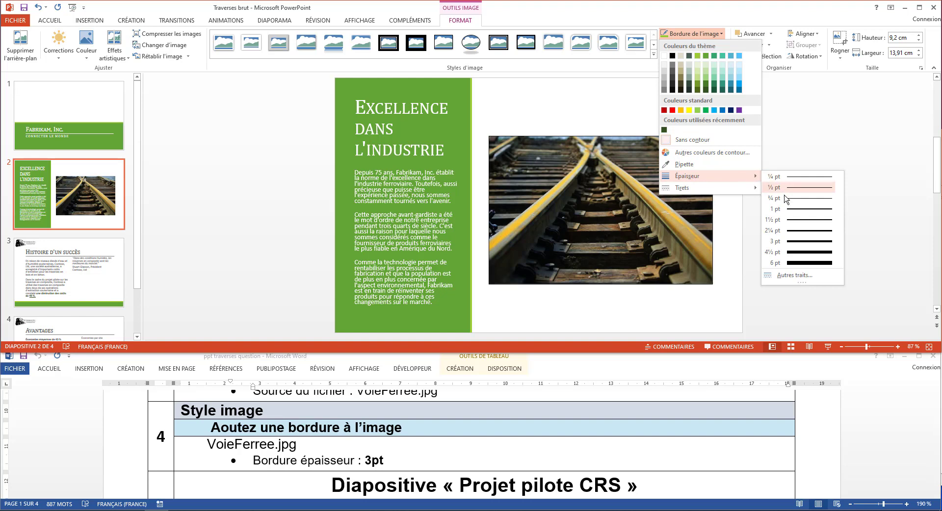
click(781, 245)
Place the insertion point between slides 2 and 3 in the thumbnail pane.
scroll(485, 400, down, 2)
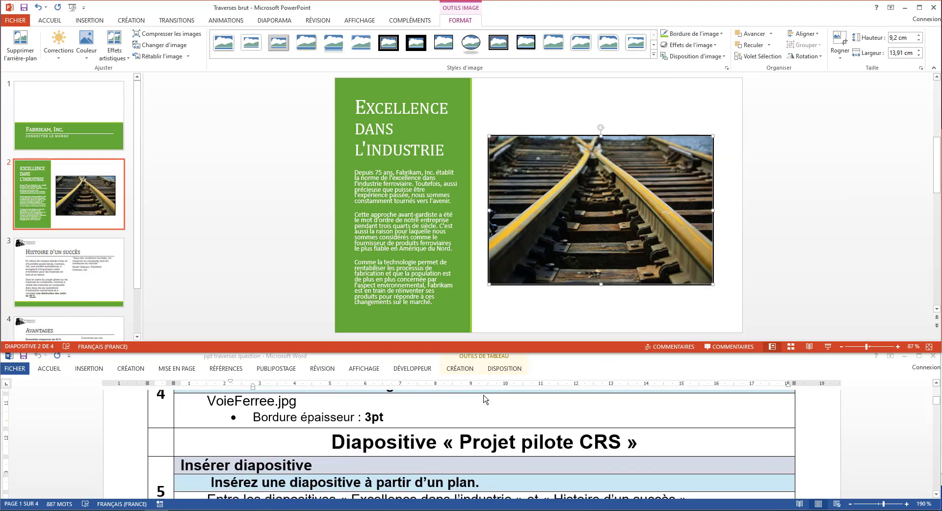
scroll(484, 400, down, 2)
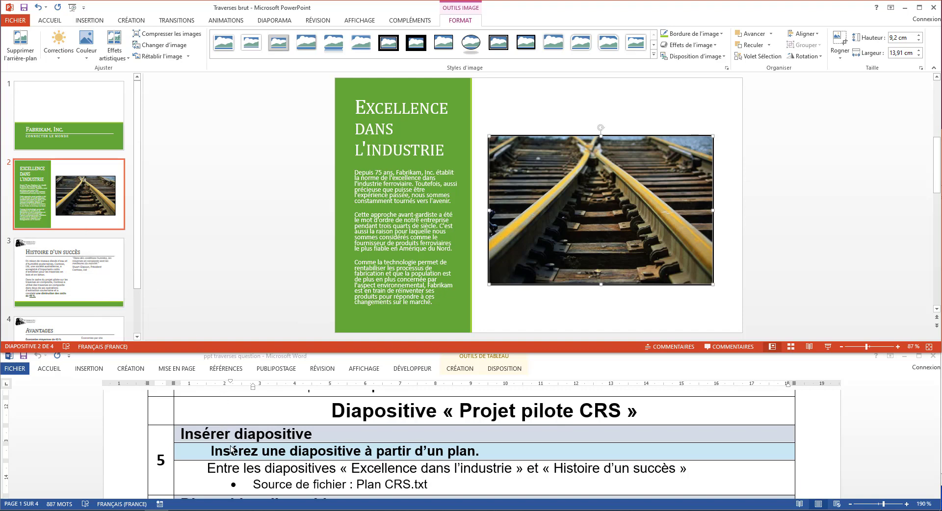
scroll(231, 449, down, 2)
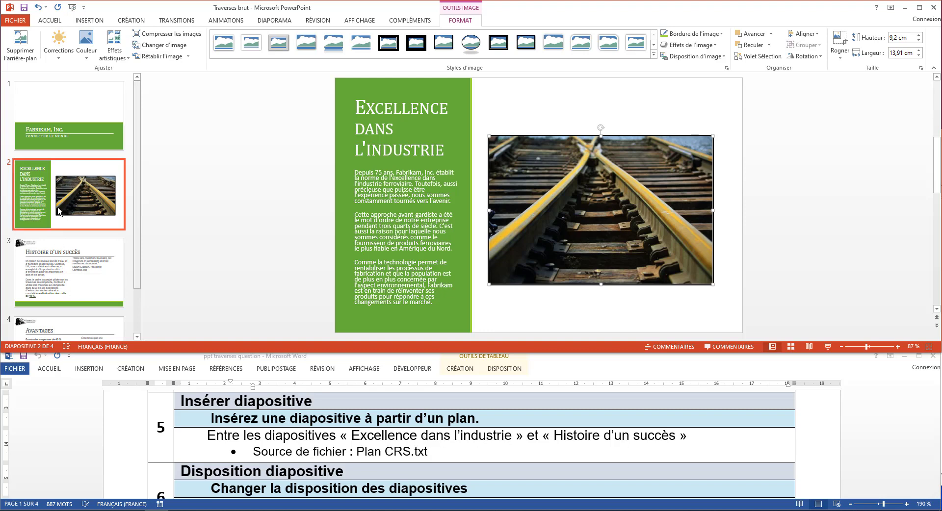
click(67, 277)
click(96, 234)
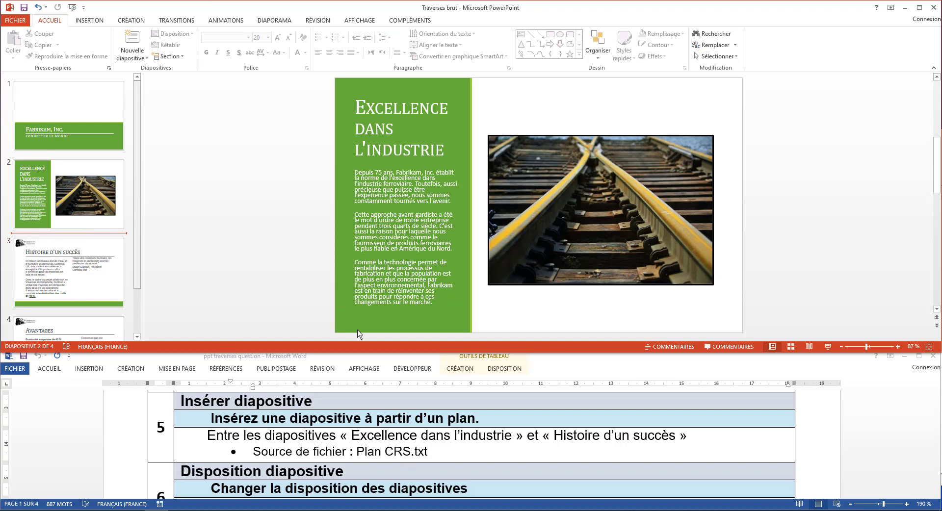
Insert slides from the Plan CRS outline in Traverses, then select the new Projet pilote CRS slide.
click(131, 59)
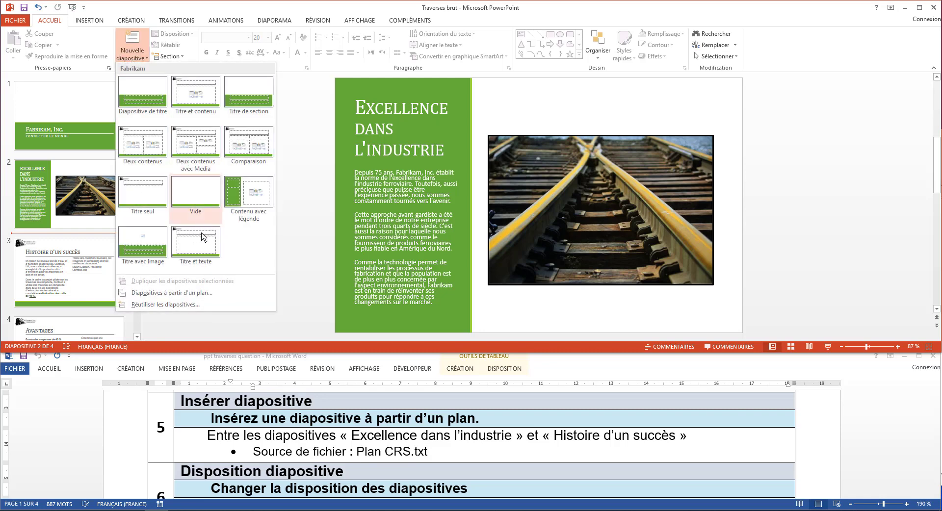
click(181, 294)
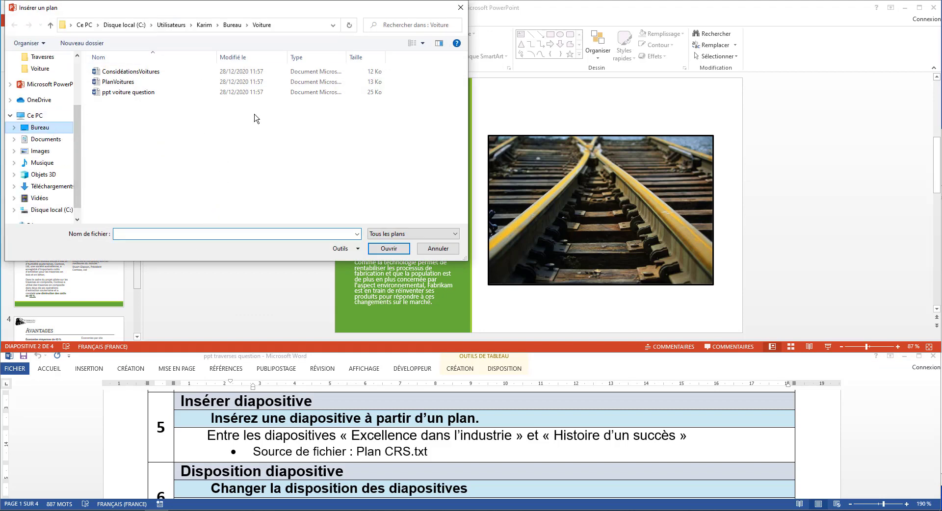
double_click(438, 91)
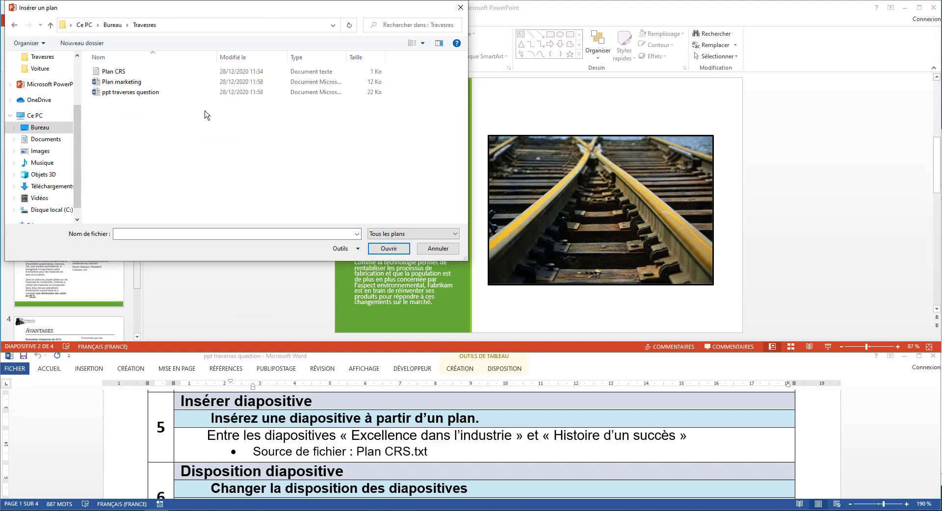
click(126, 74)
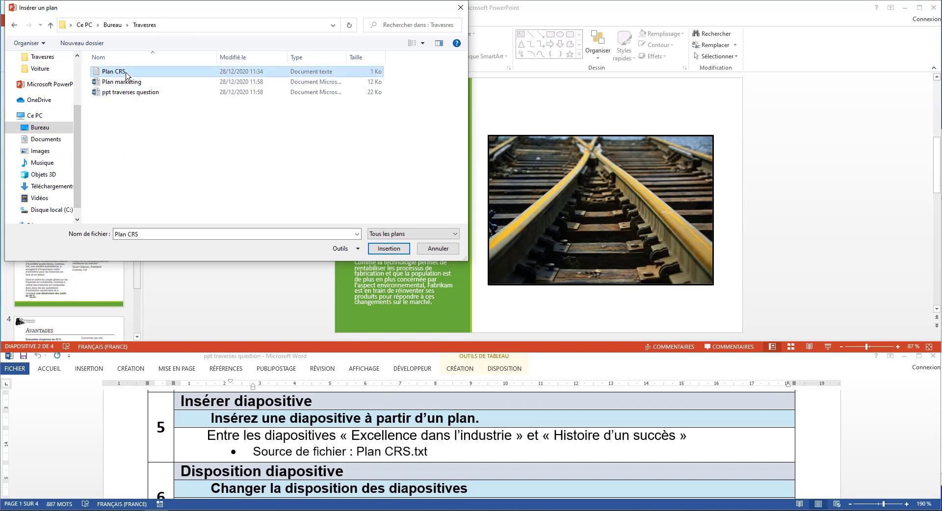
click(383, 250)
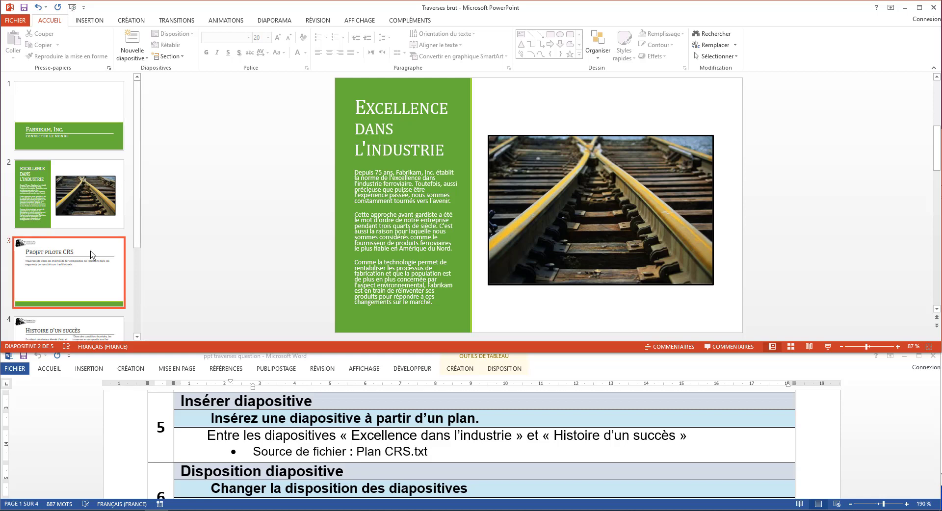
click(91, 255)
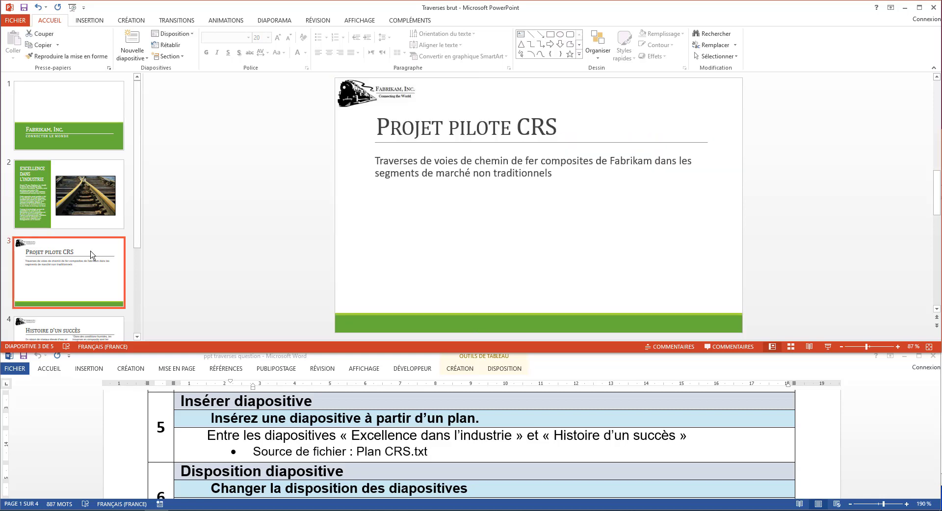
scroll(228, 444, down, 3)
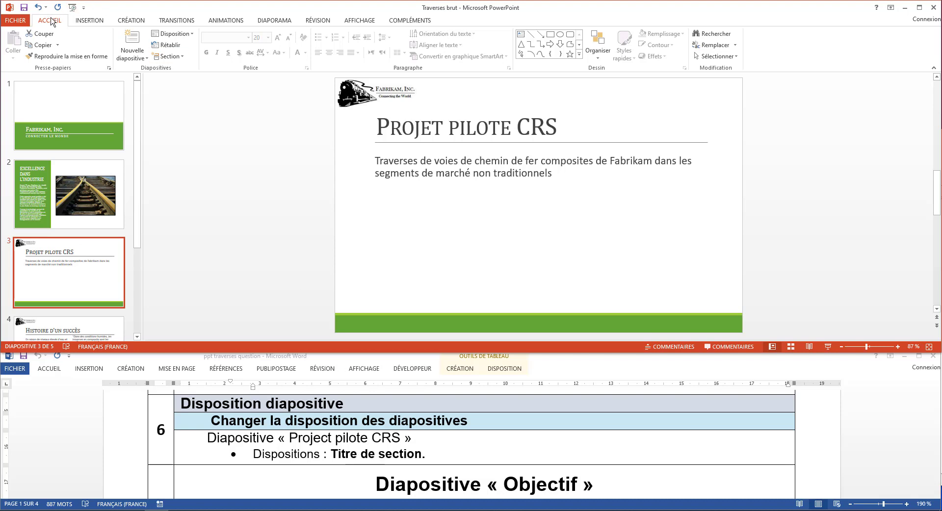
Apply the Titre de section layout to slide 3, Projet pilote CRS.
click(181, 38)
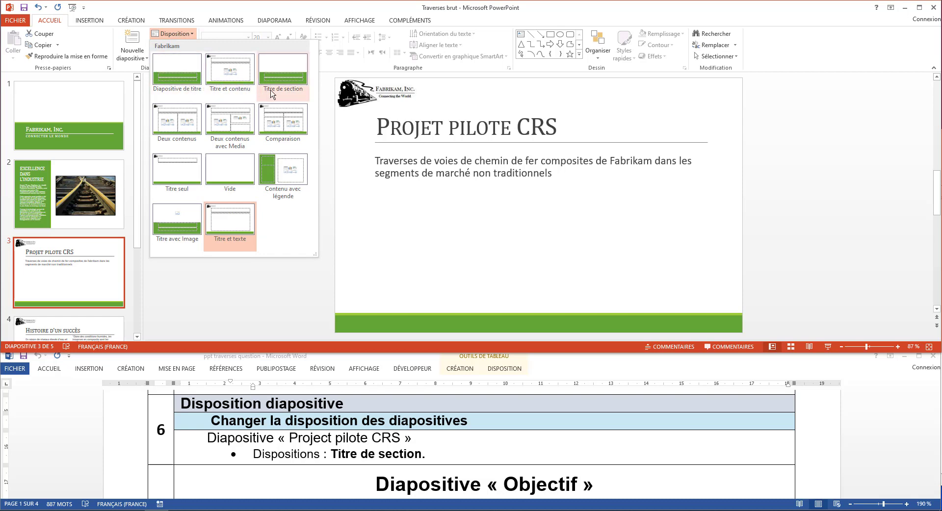
click(295, 82)
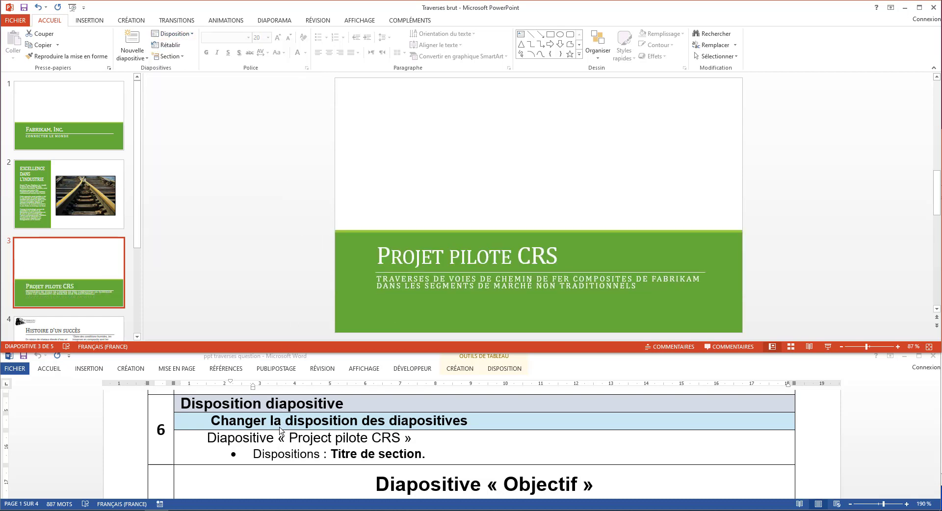
scroll(280, 430, down, 3)
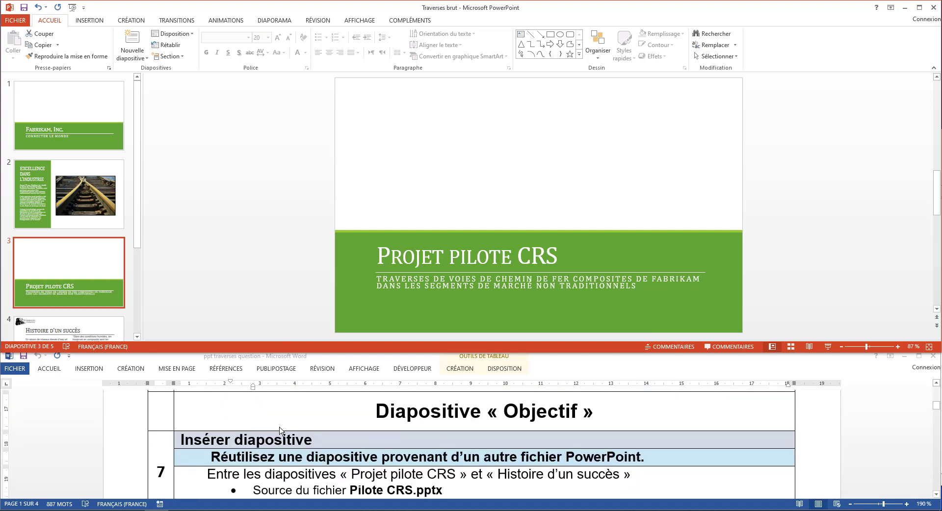
scroll(280, 430, down, 1)
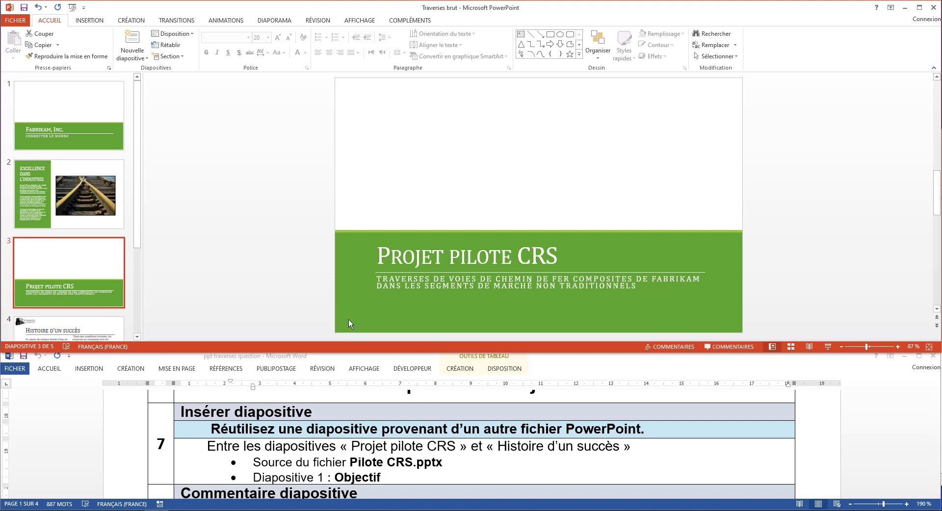
Set the insertion point between slides 3 and 4 and start Réutiliser les diapositives.
scroll(110, 260, down, 2)
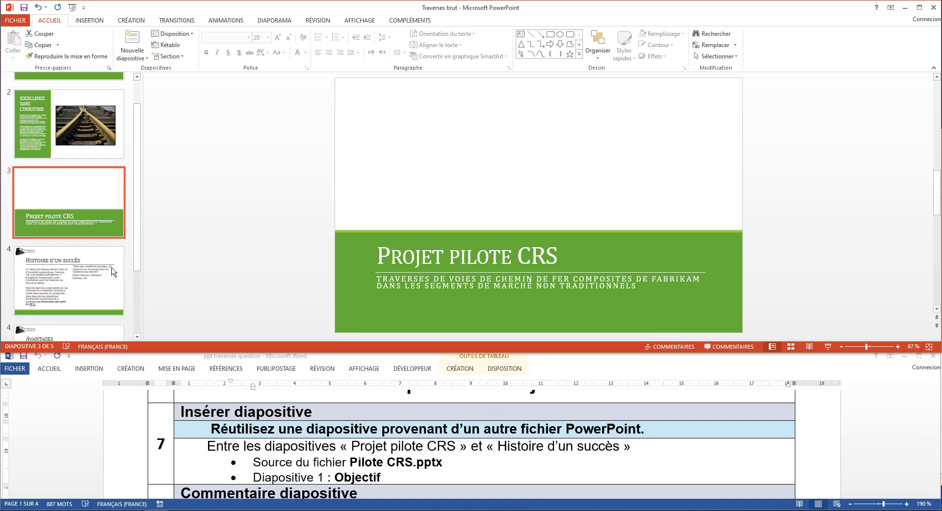
click(99, 238)
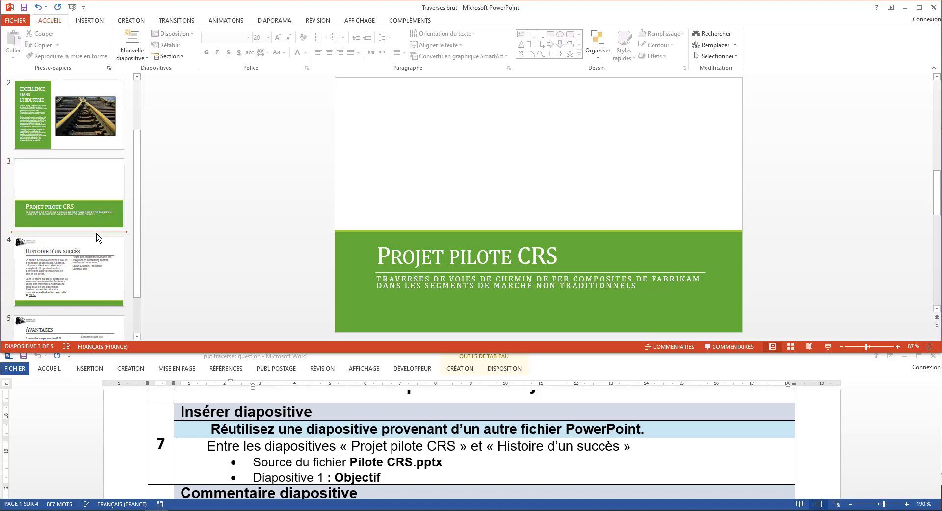
click(89, 203)
click(88, 273)
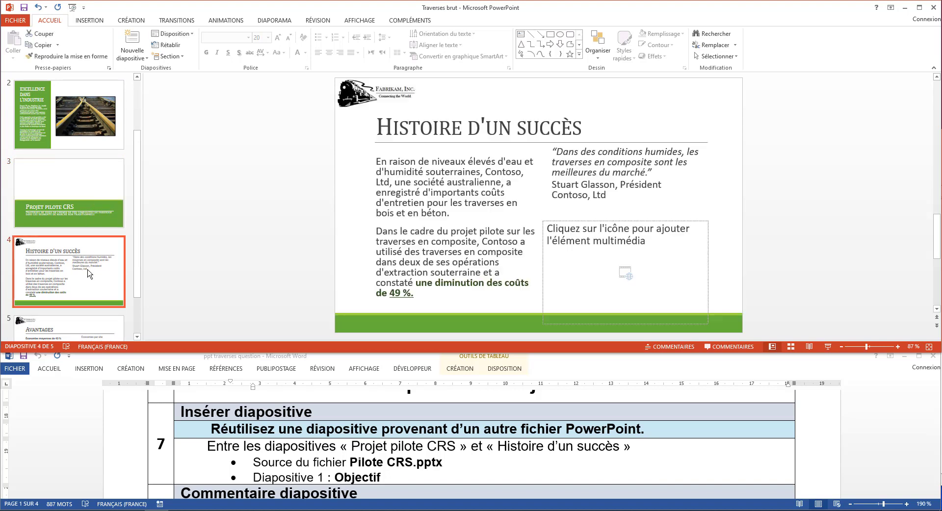
click(100, 235)
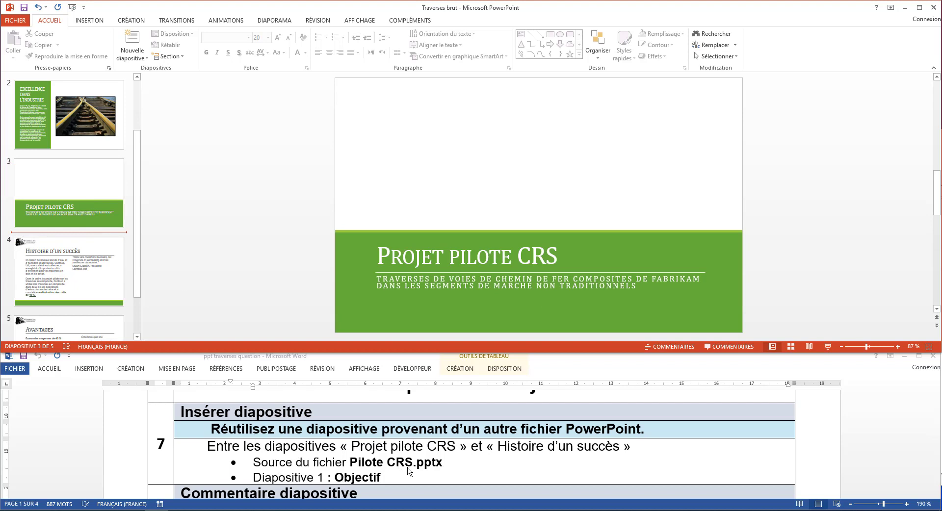
click(136, 58)
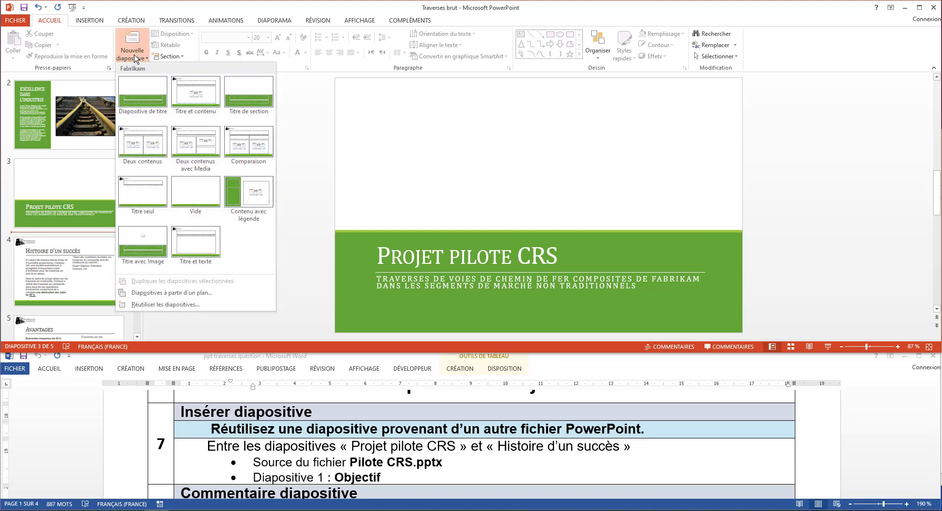
click(156, 305)
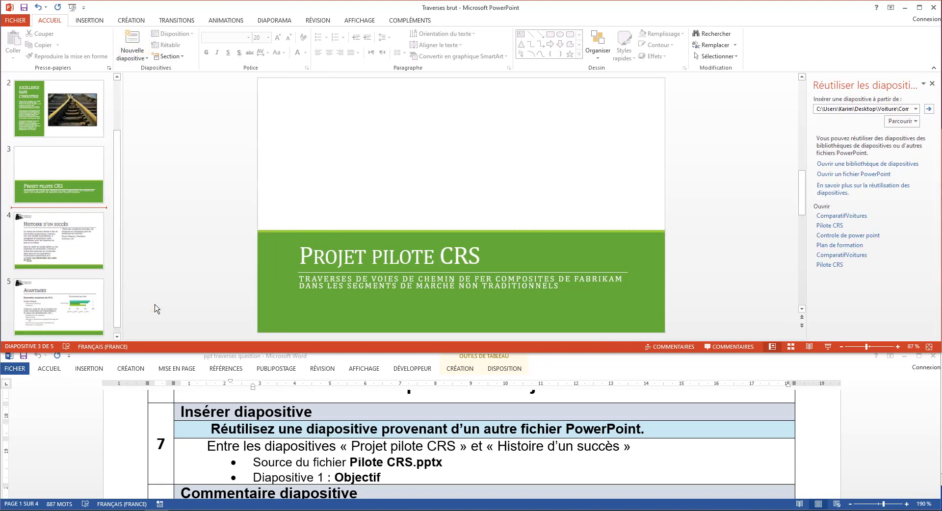
Browse to Bureau\Traverses and load the Pilote CRS presentation's slides for reuse.
click(890, 122)
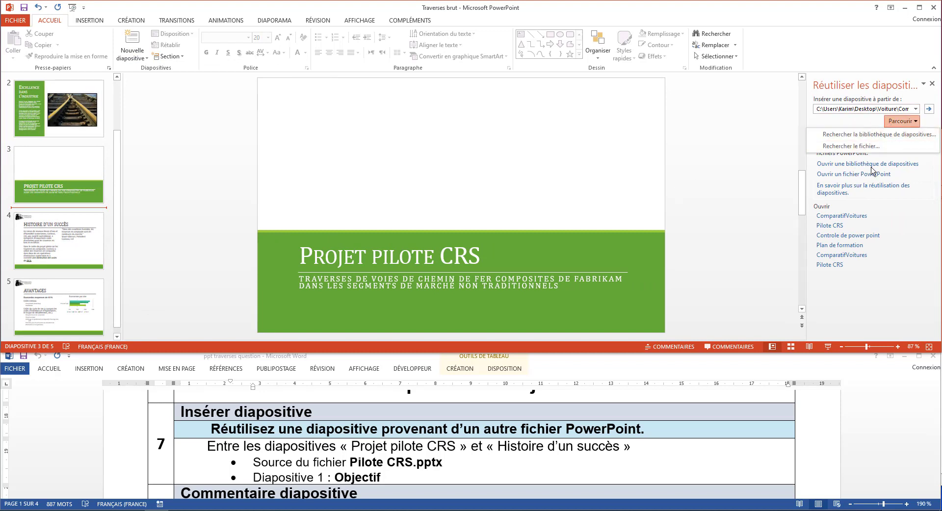
click(877, 146)
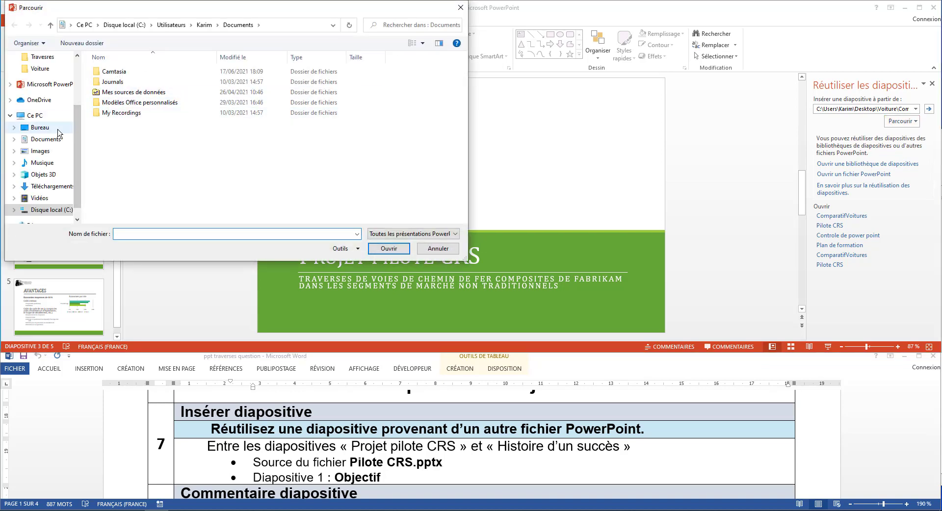
click(39, 127)
double_click(439, 84)
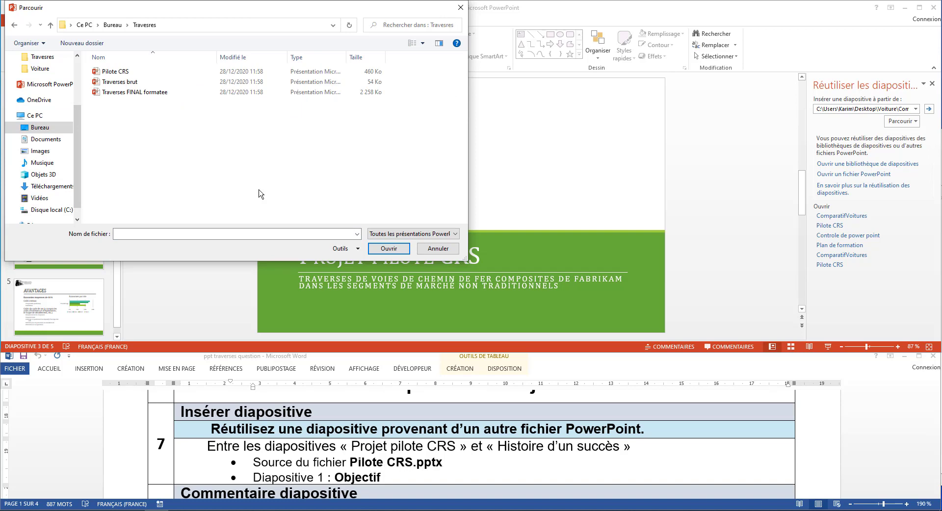
click(118, 73)
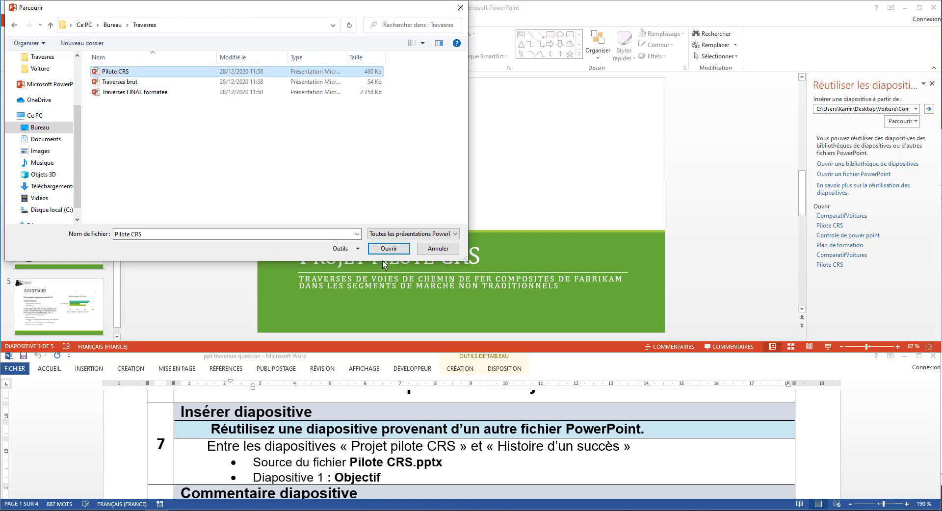
click(389, 249)
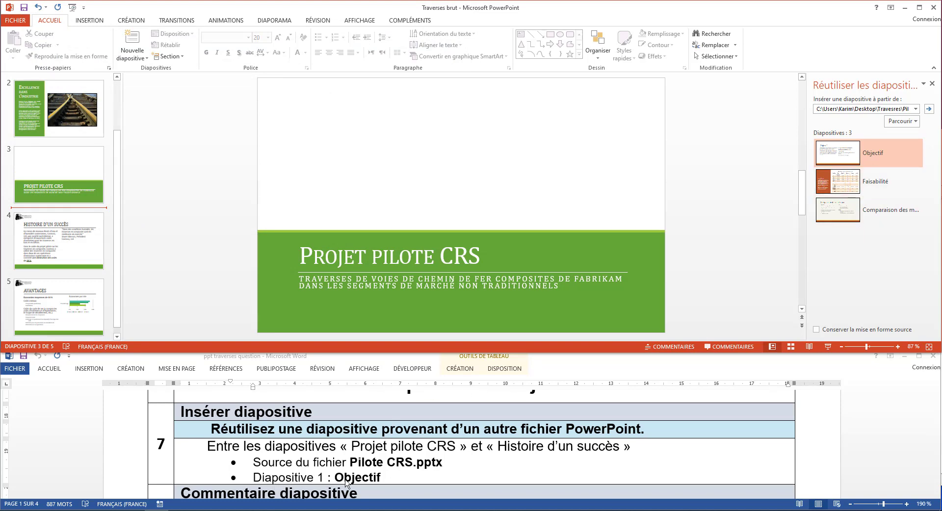
Insert the Objectif slide from Pilote CRS as slide 4 and close the reuse pane.
click(853, 154)
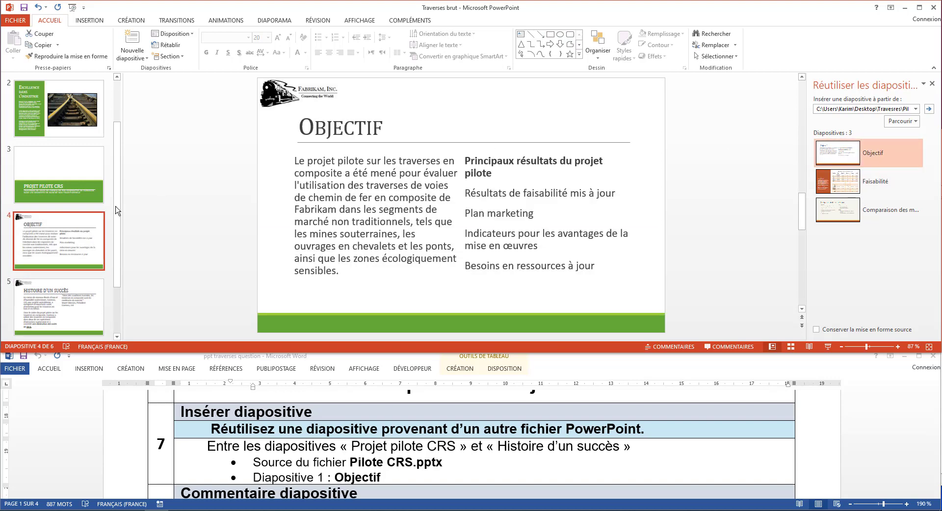
click(932, 84)
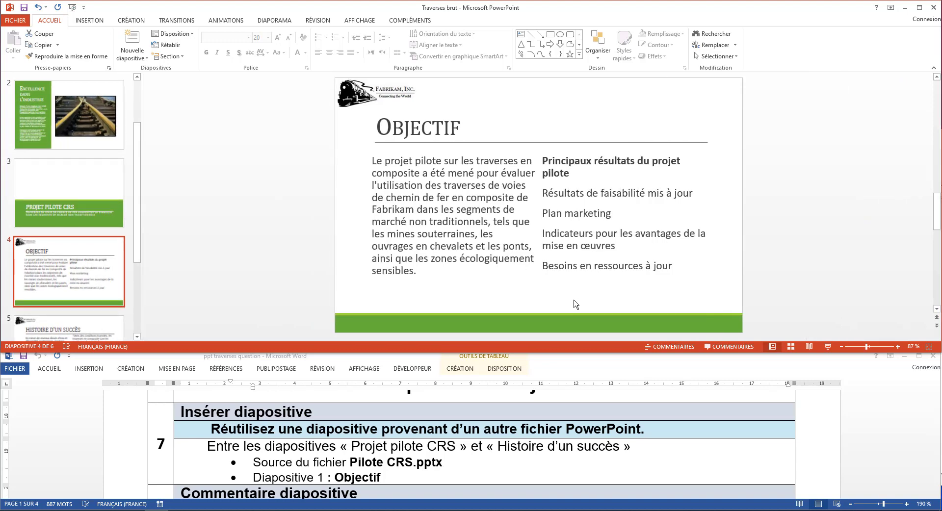
scroll(359, 478, down, 2)
scroll(359, 478, down, 2)
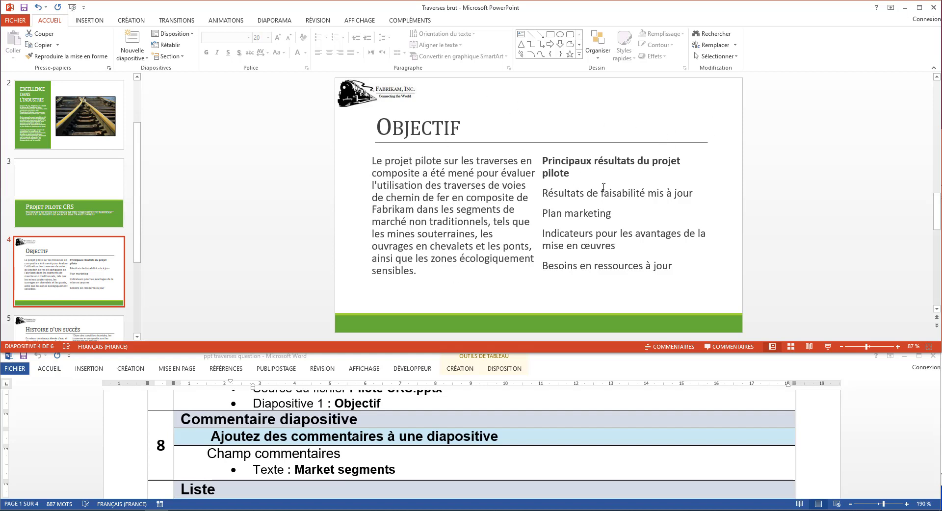
Add a 'Market segments' comment to slide 4, Objectif, and close the Commentaires pane.
click(739, 98)
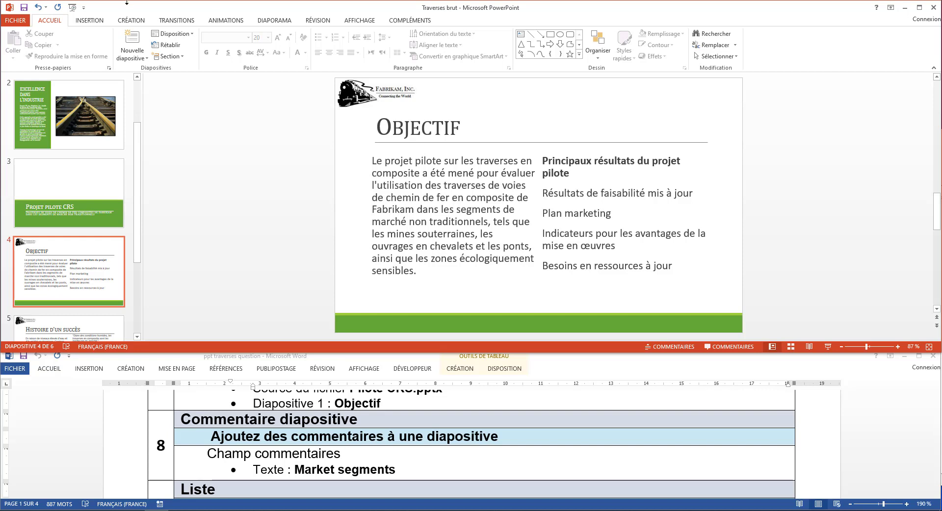
click(93, 20)
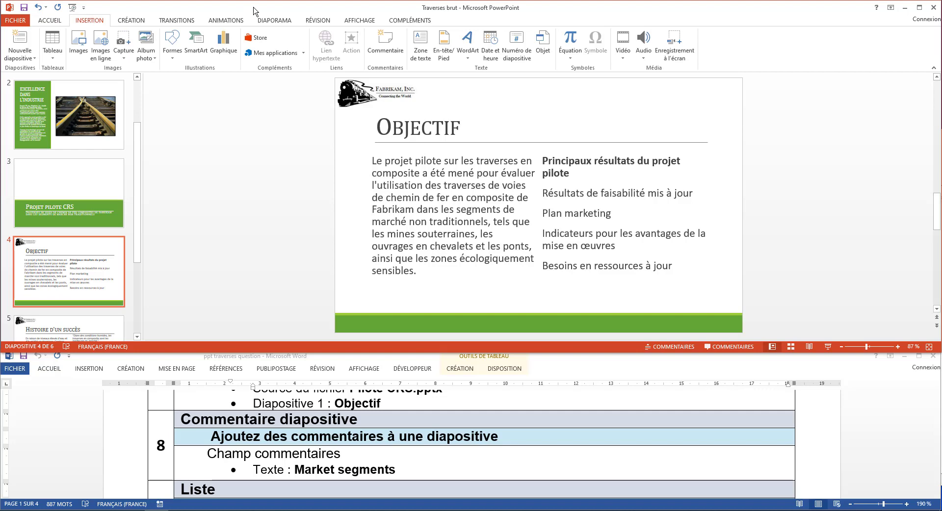
click(383, 37)
text(Market)
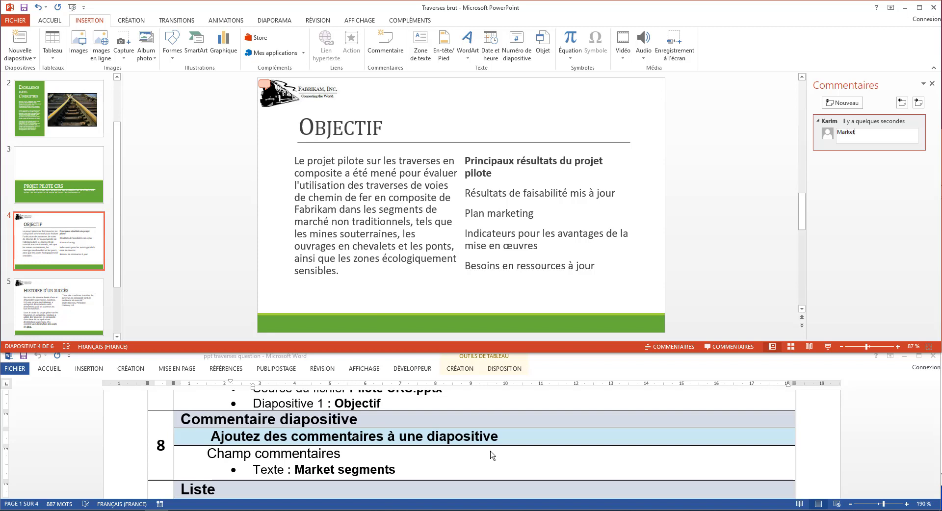
text( segments)
click(854, 223)
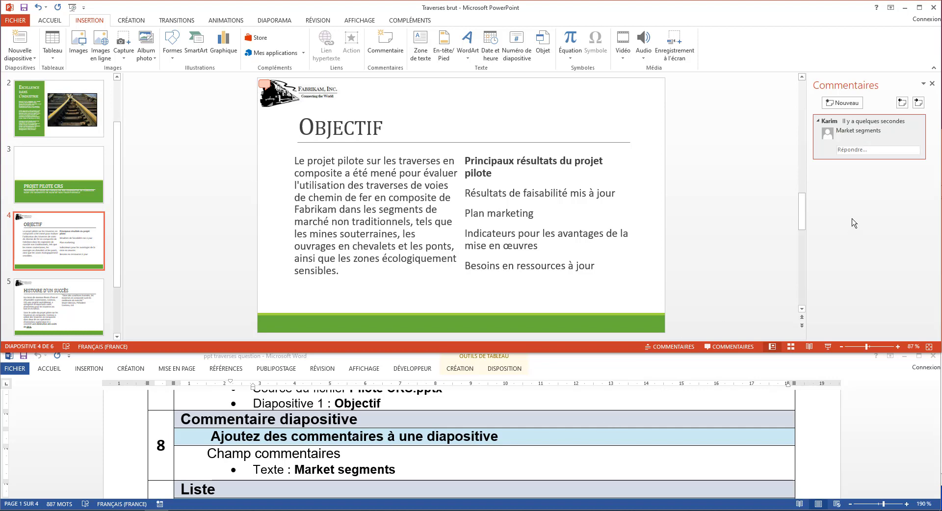
click(932, 85)
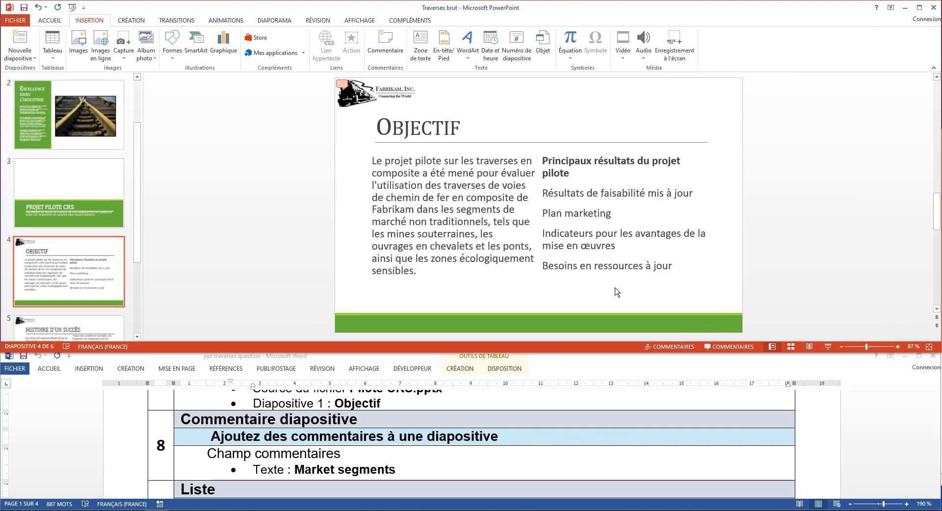
scroll(408, 441, down, 2)
scroll(408, 441, down, 2)
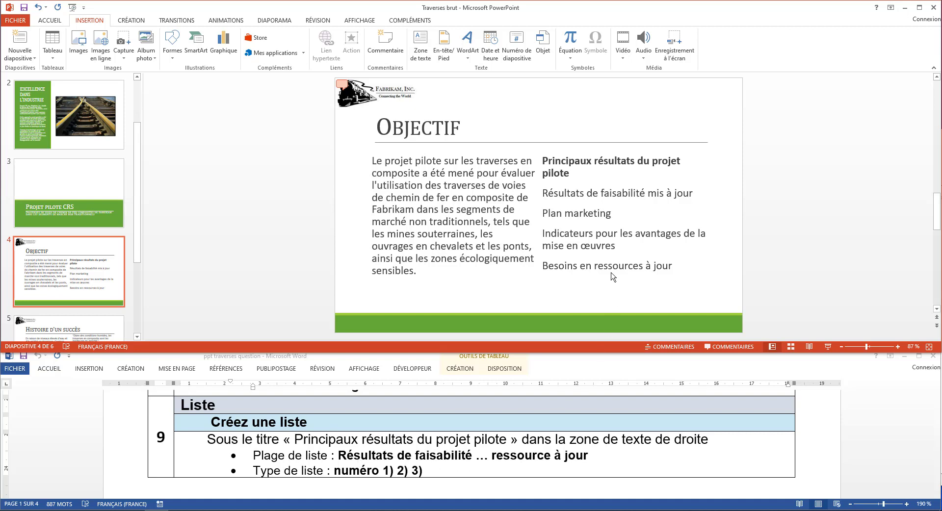
Apply 1) 2) 3) numbering to the four result lines, Résultats de faisabilité through Besoins en ressources à jour.
click(568, 226)
drag(543, 192, 679, 258)
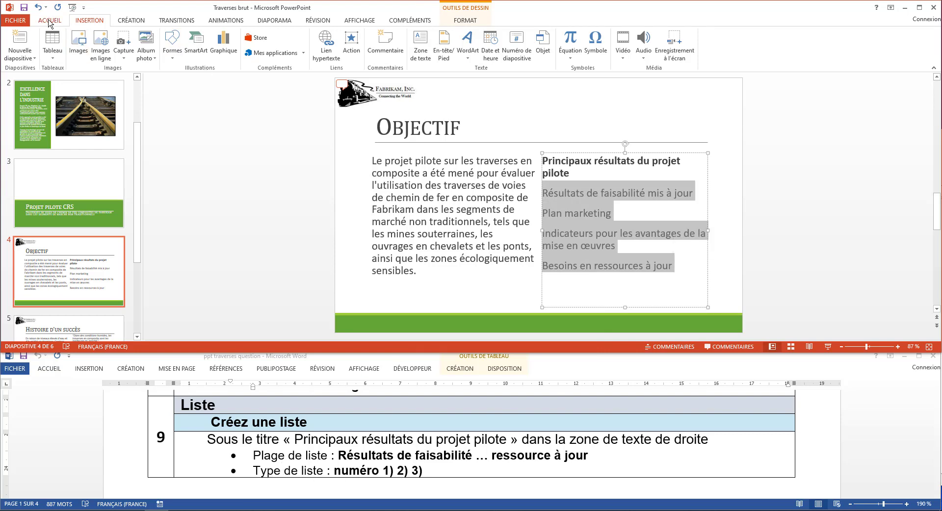
click(50, 21)
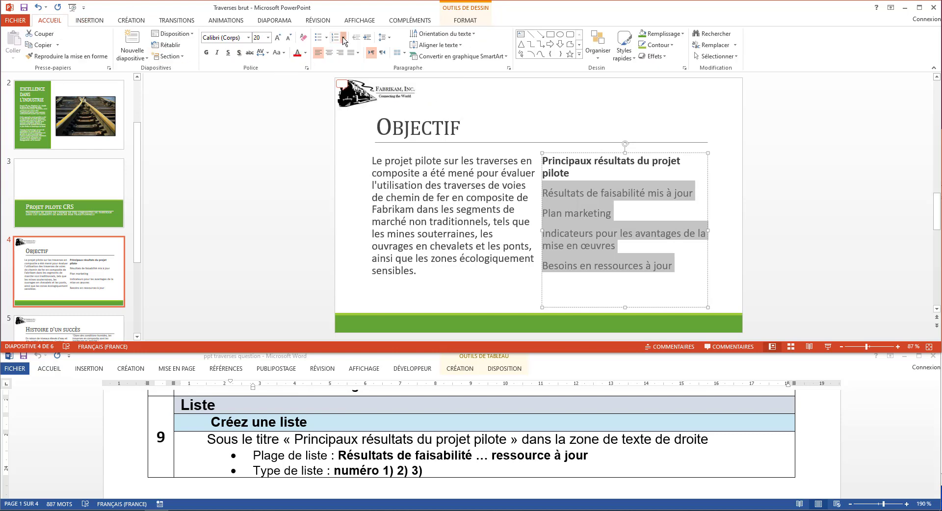
click(343, 39)
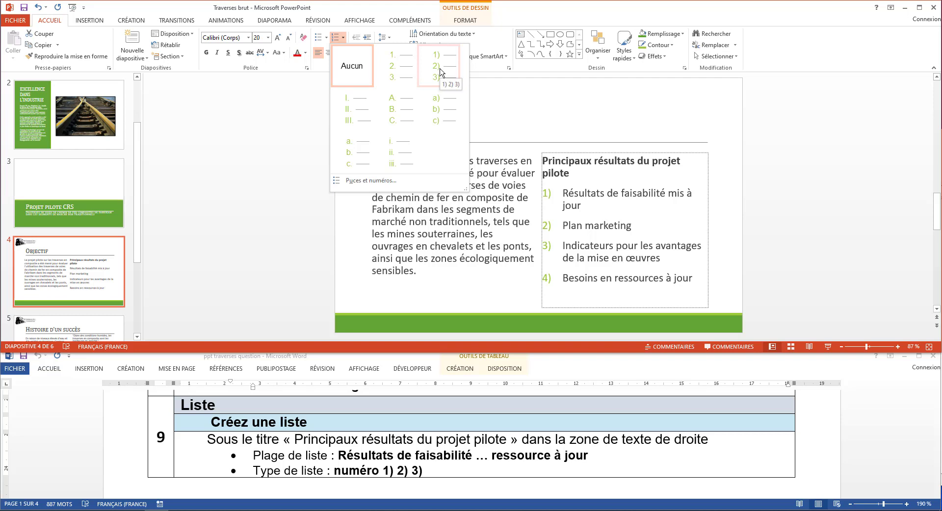
click(440, 72)
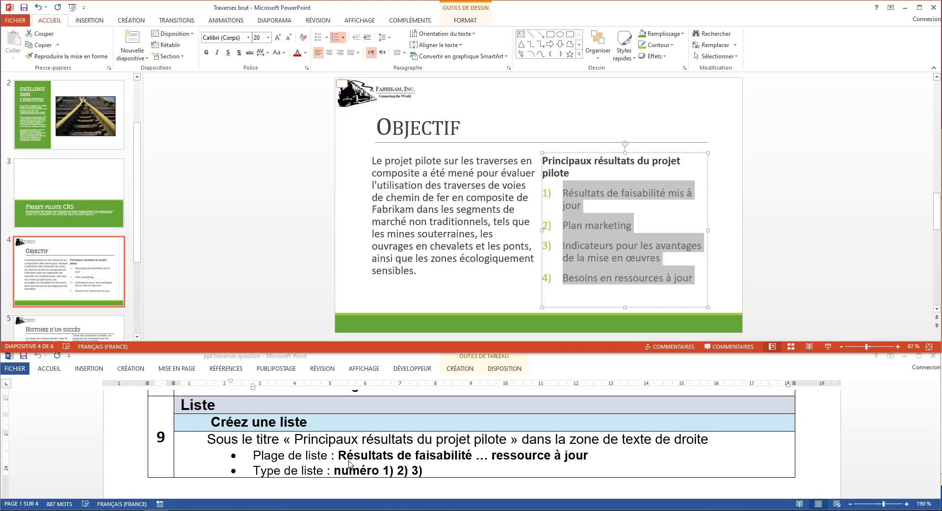
scroll(349, 464, down, 5)
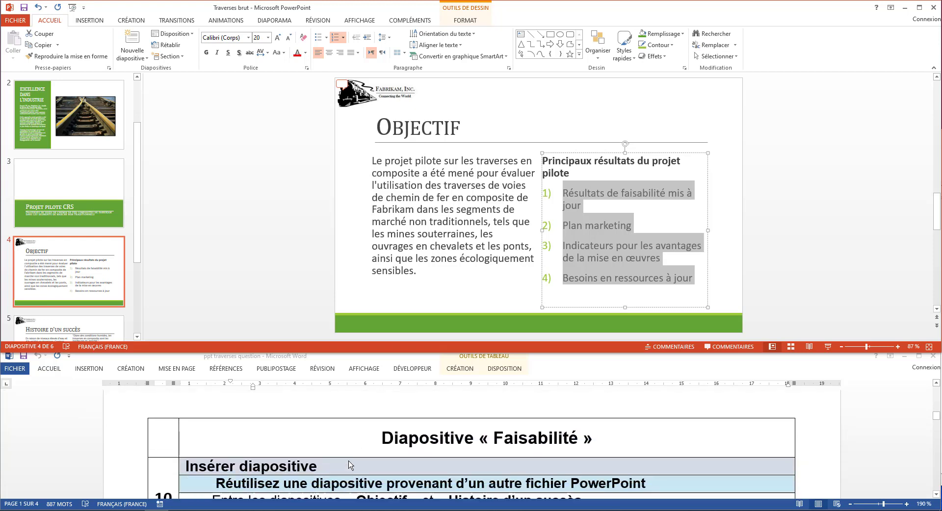
scroll(349, 464, down, 1)
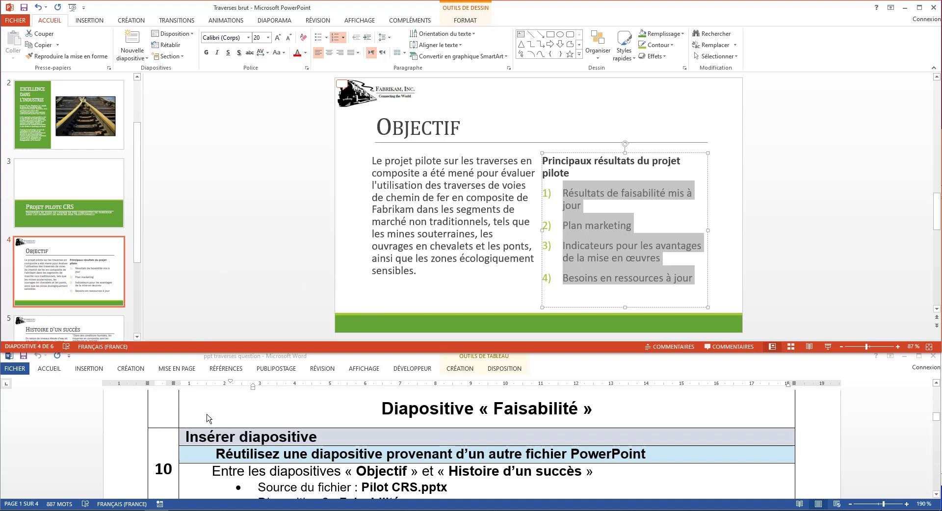
Reuse the Faisabilité slide from Pilote CRS between slides 4 and 5, then close the pane.
click(114, 272)
scroll(114, 272, down, 3)
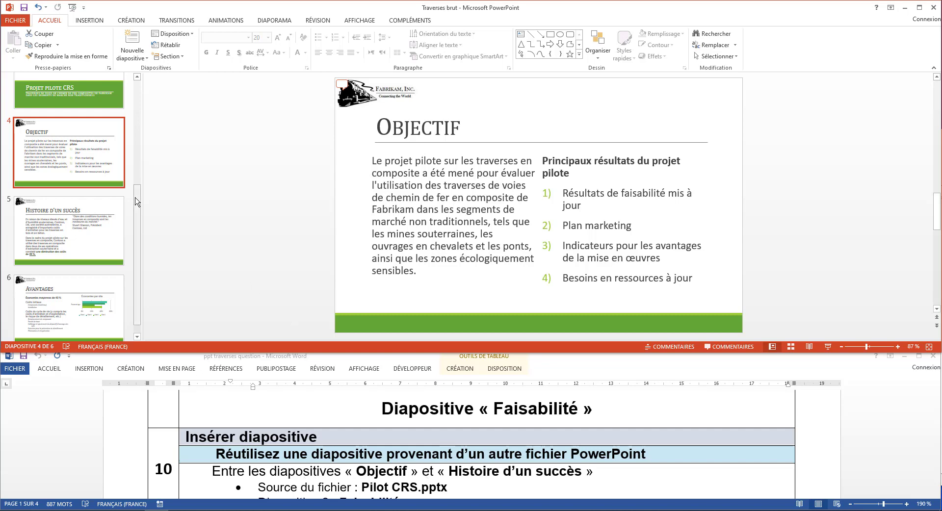
click(91, 204)
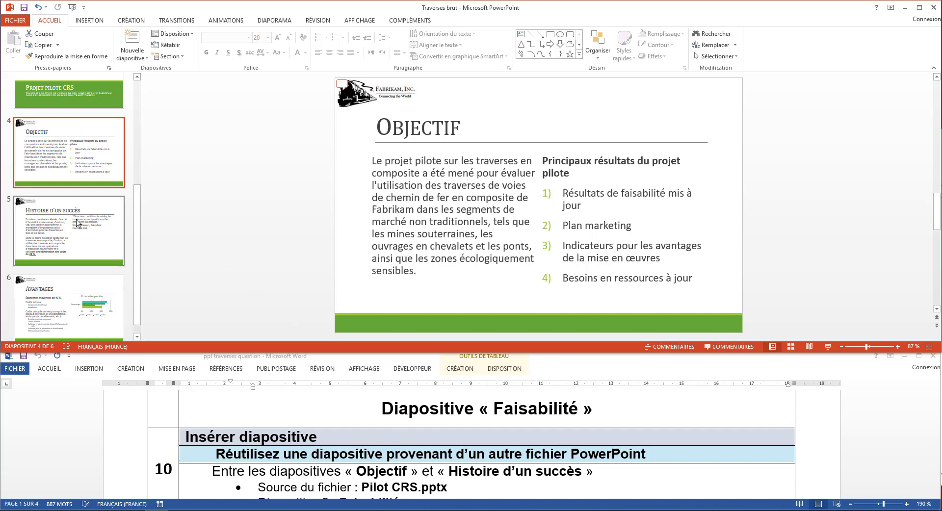
click(90, 193)
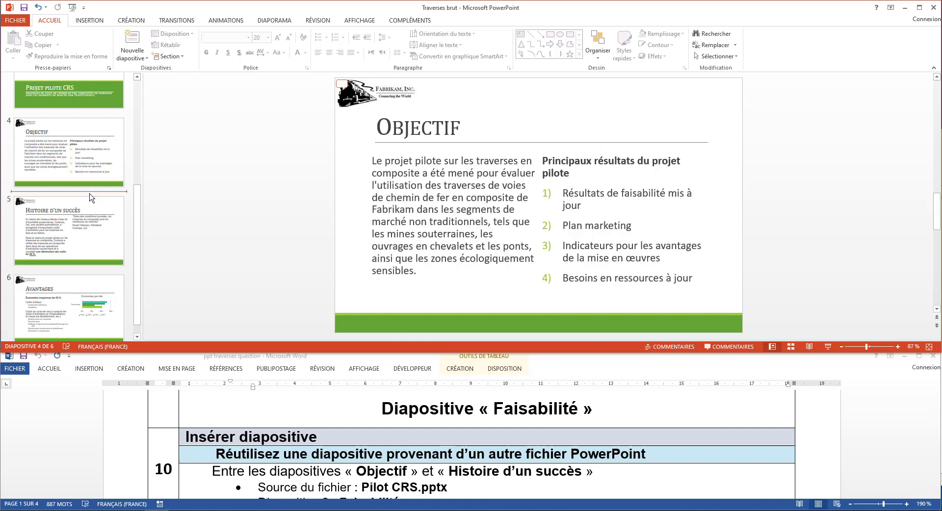
click(136, 58)
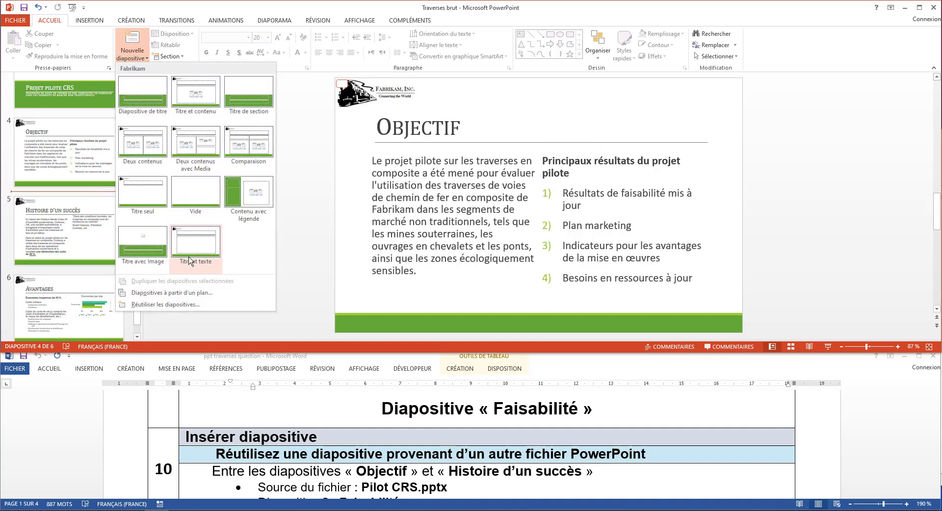
click(184, 304)
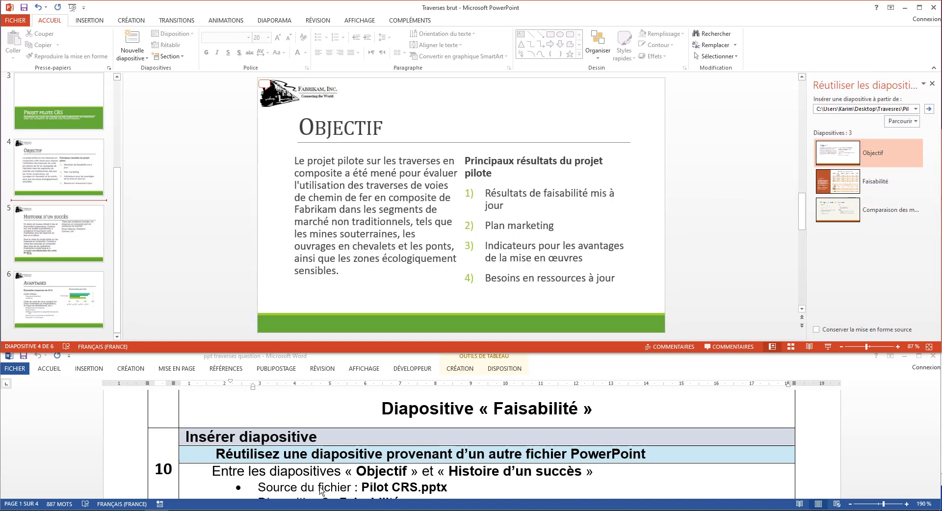
scroll(352, 466, down, 2)
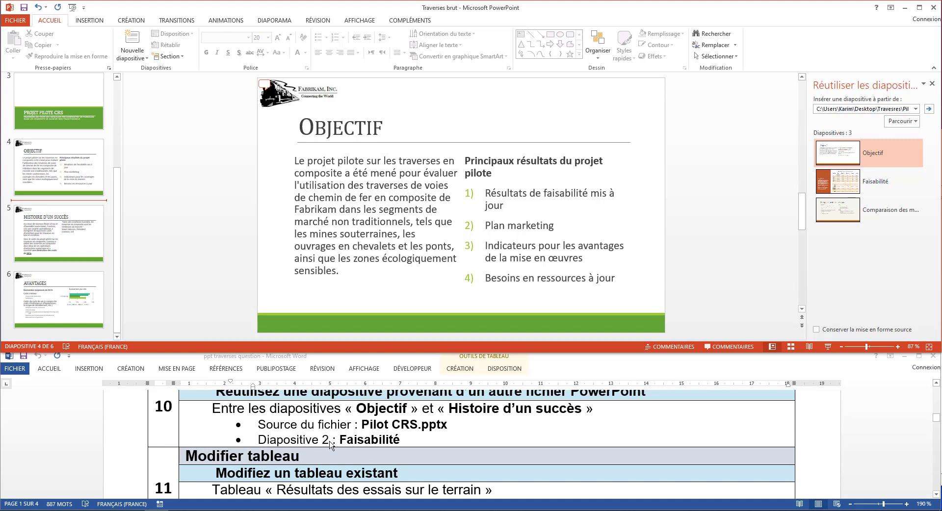
click(871, 181)
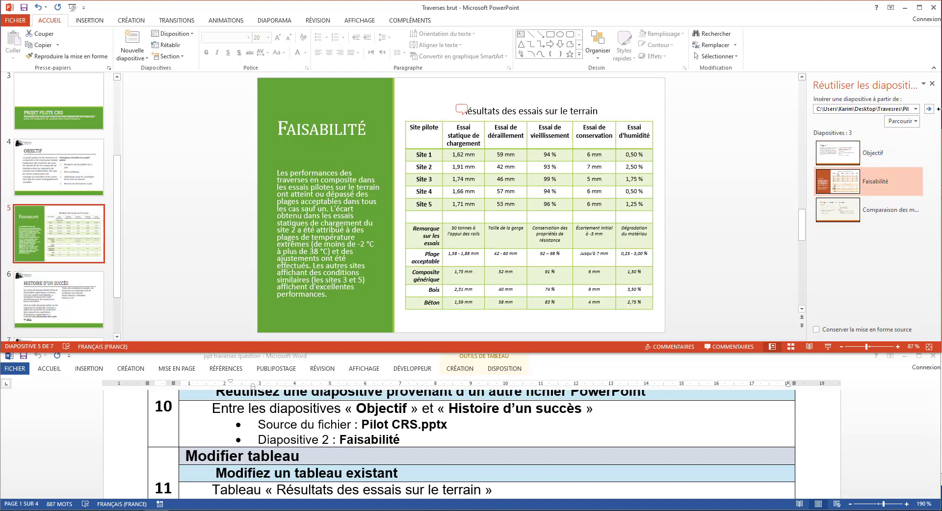
click(931, 83)
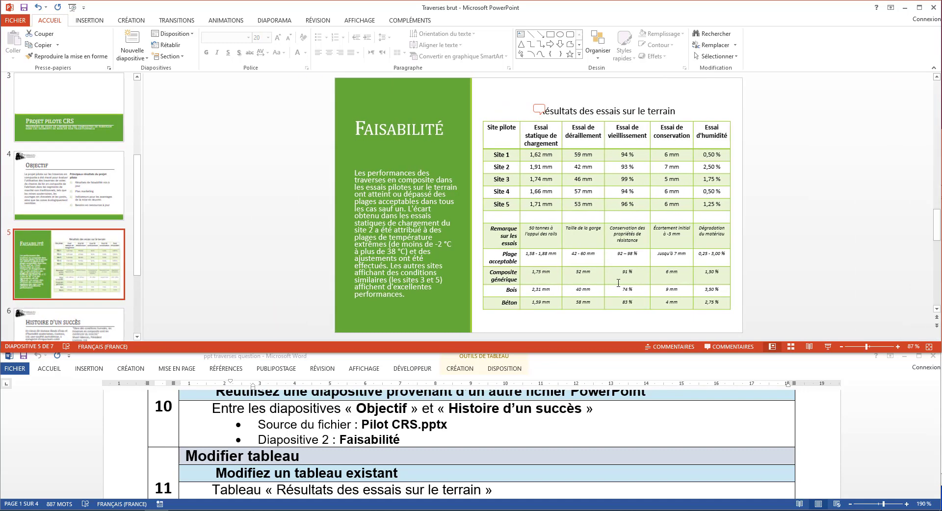
scroll(402, 427, down, 2)
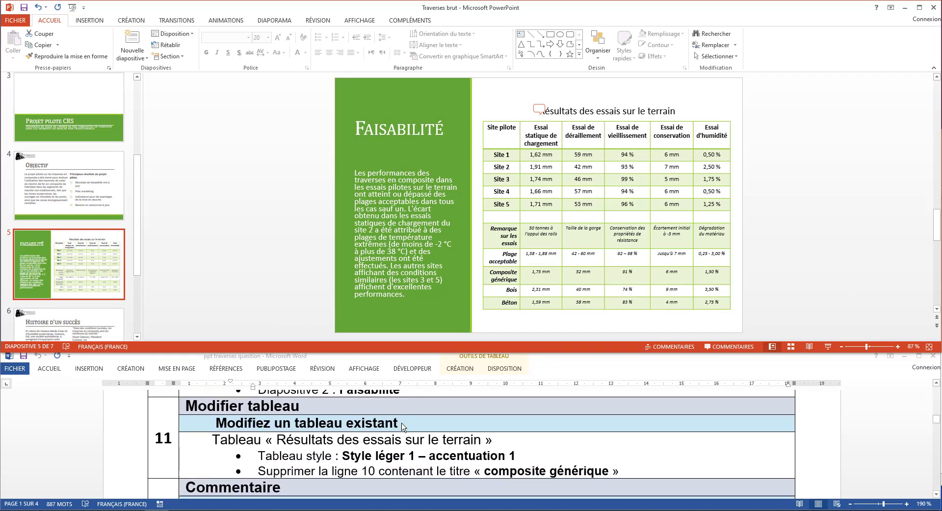
Apply the Style léger 1 - Accentuation 1 table style to the field-test results table.
click(506, 177)
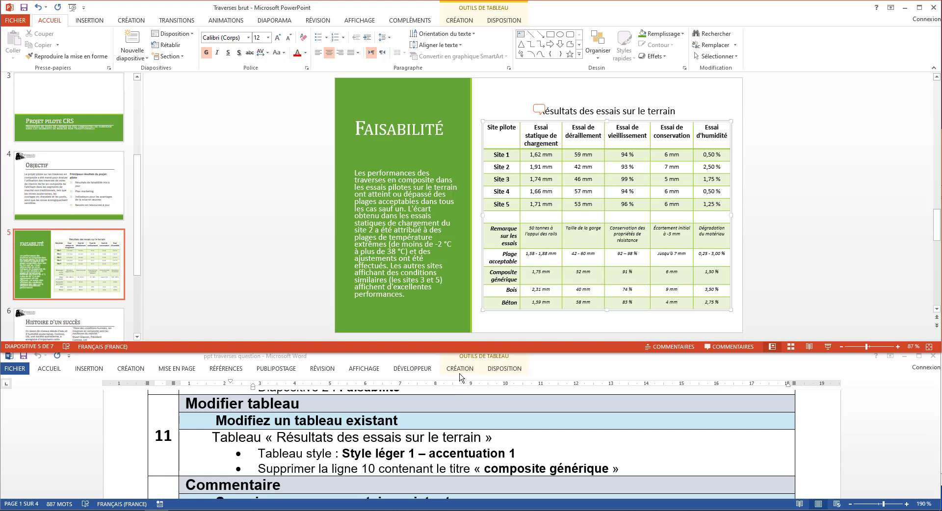
scroll(361, 478, down, 1)
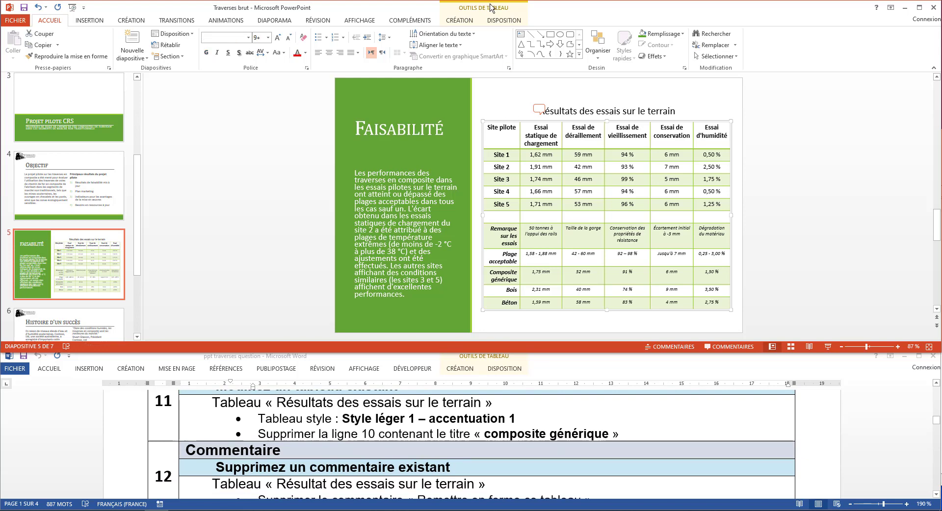
click(459, 20)
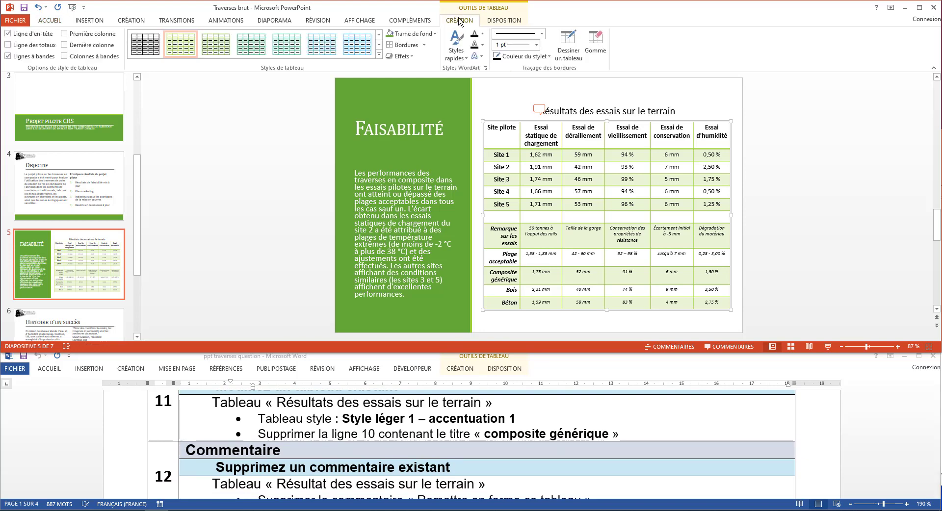
click(378, 54)
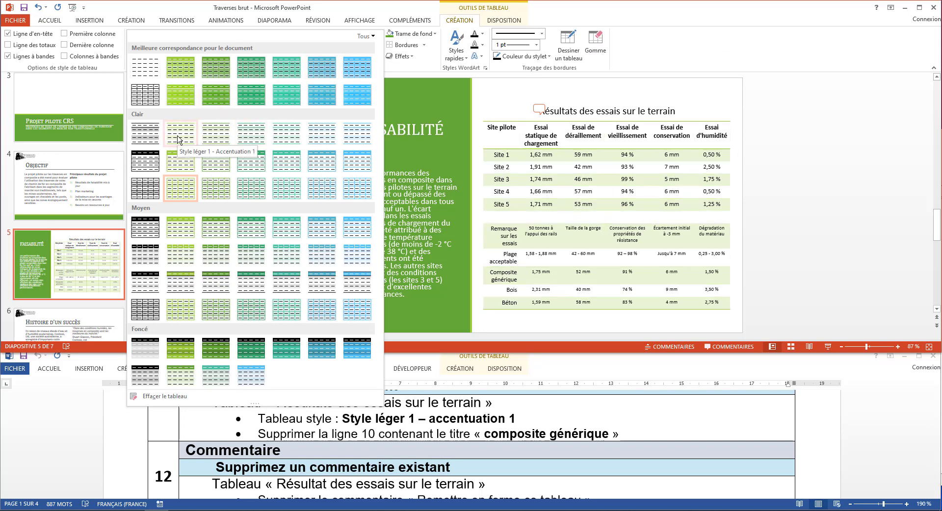
click(177, 139)
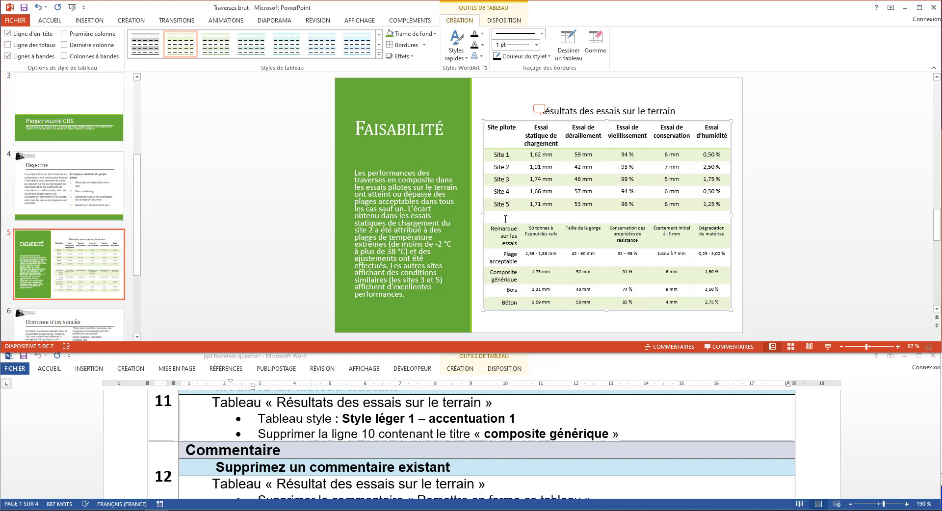
Delete the Composite générique row from the results table.
click(506, 280)
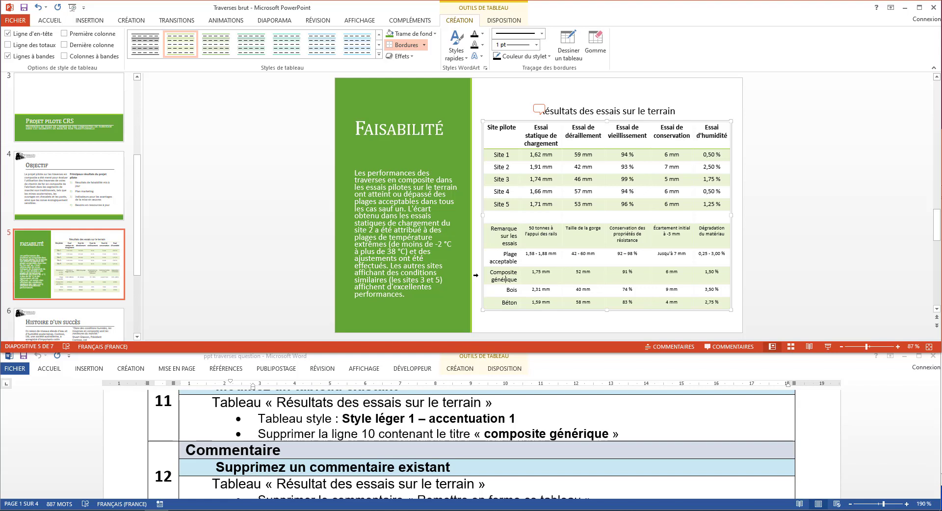
click(476, 275)
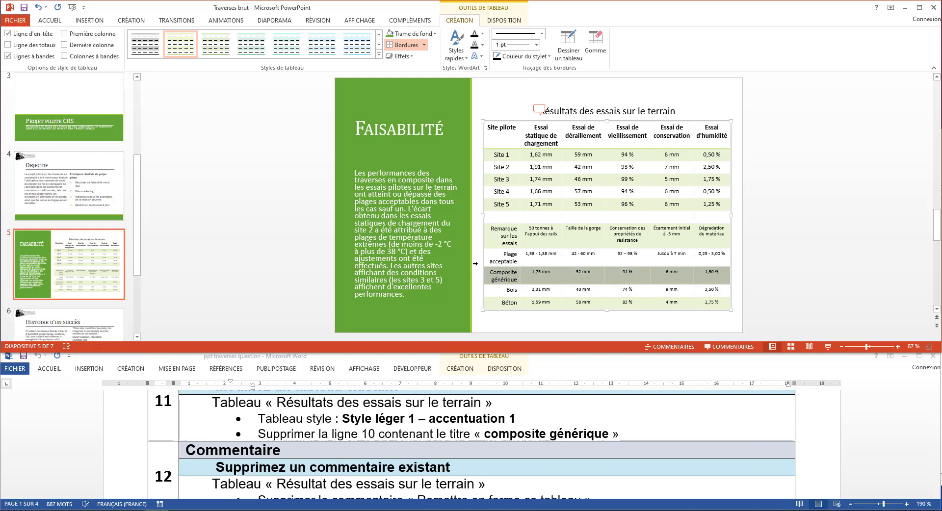
click(496, 22)
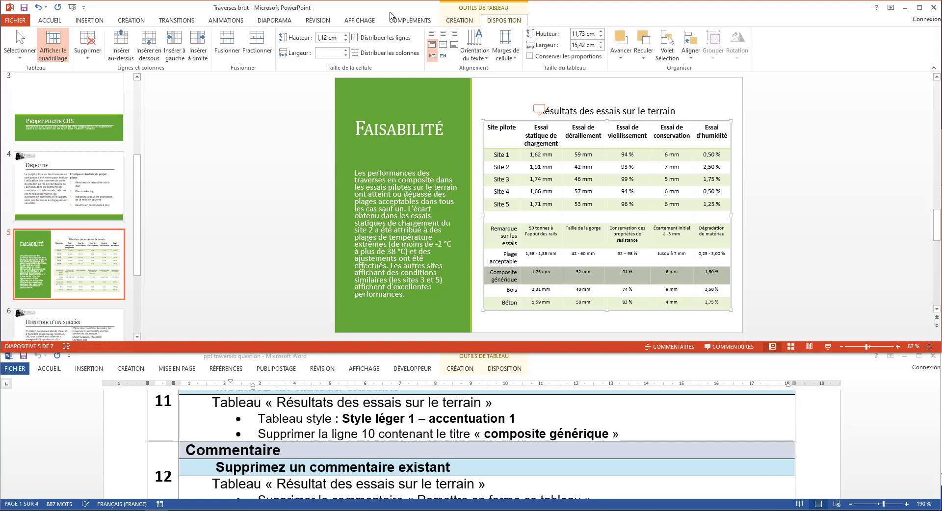
click(88, 55)
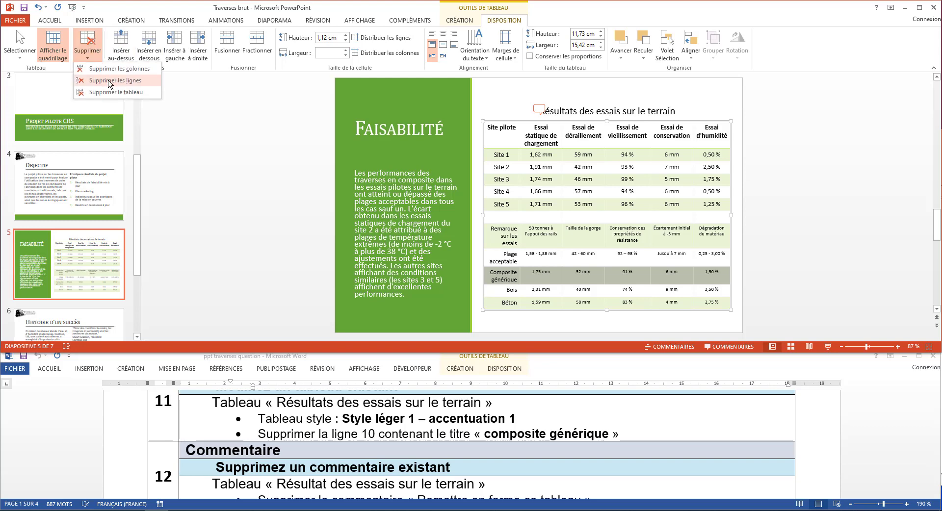
click(122, 80)
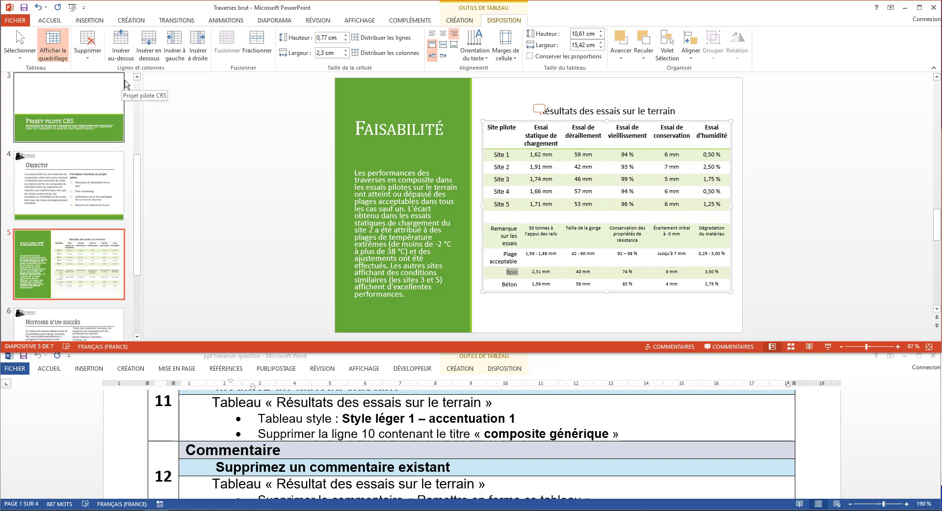
scroll(316, 446, down, 2)
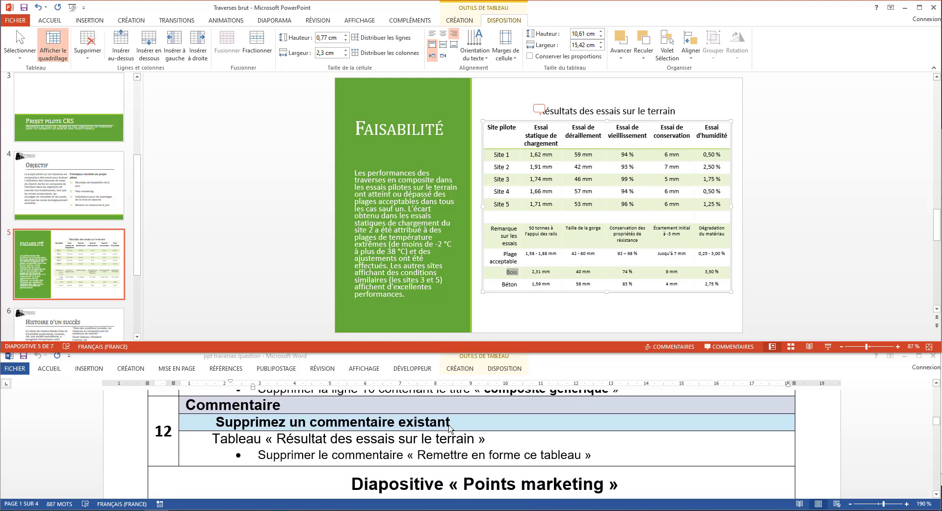
Delete the reformat-this-table comment on slide 5 and close the Commentaires pane.
click(538, 109)
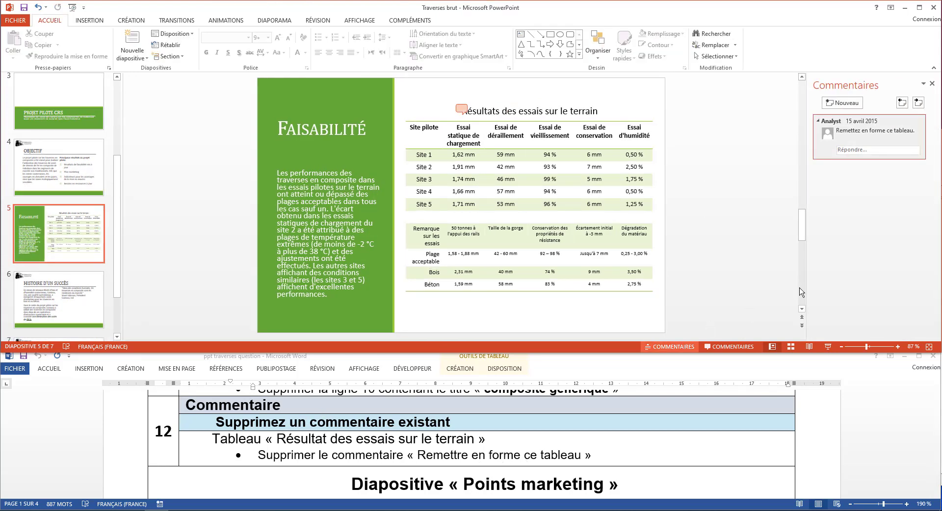
mouse_move(846, 136)
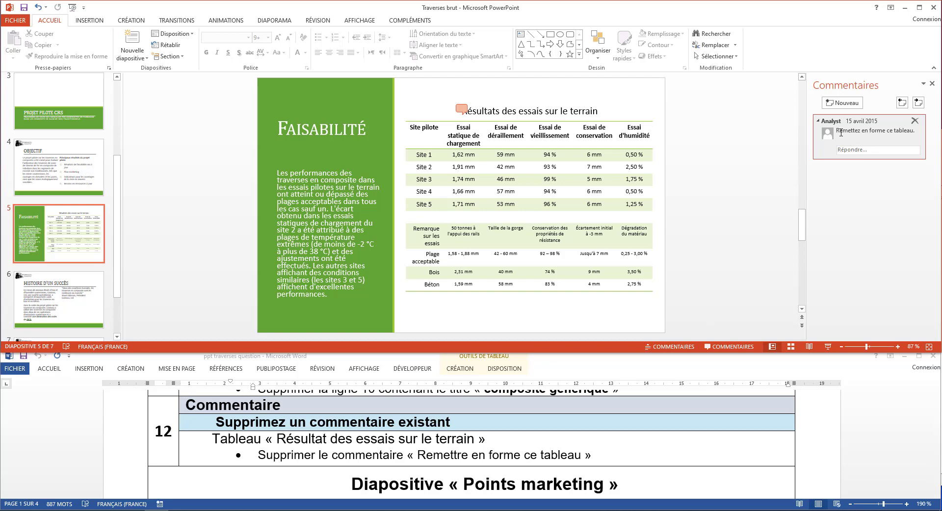
click(915, 121)
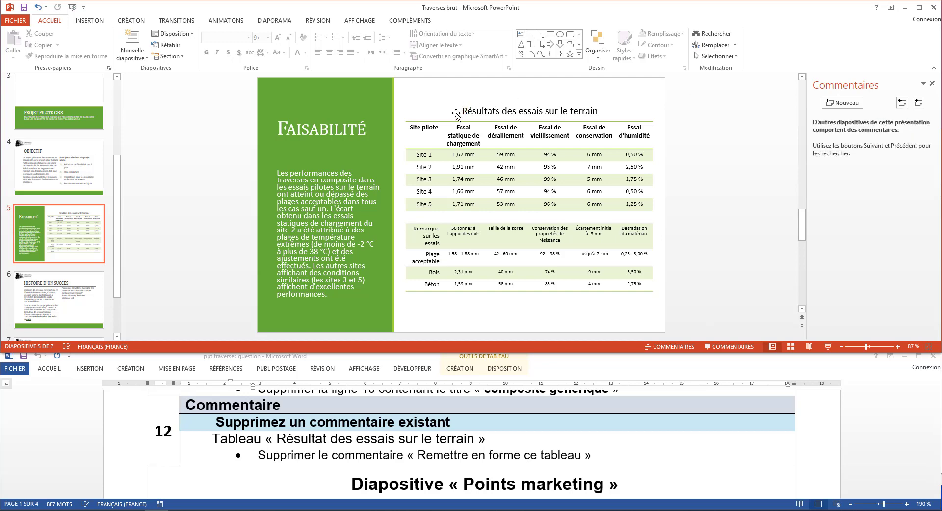
click(932, 84)
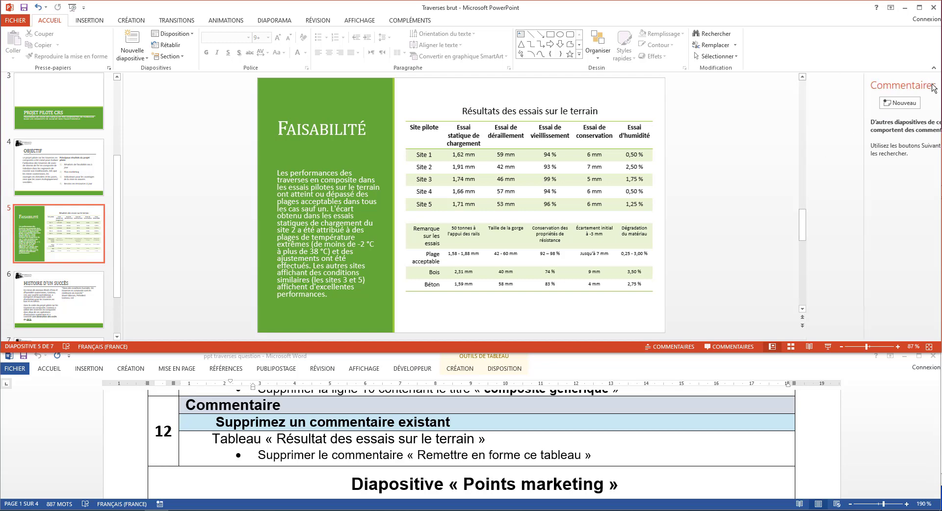
scroll(455, 448, down, 1)
scroll(455, 448, down, 1)
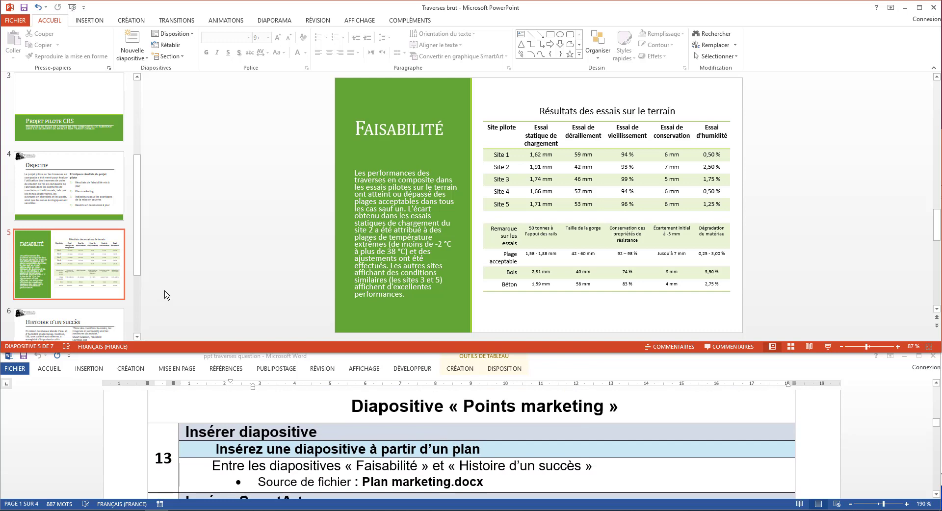
Insert slides from the Plan marketing outline after slide 5, creating slide 6, Points marketing.
scroll(138, 292, down, 2)
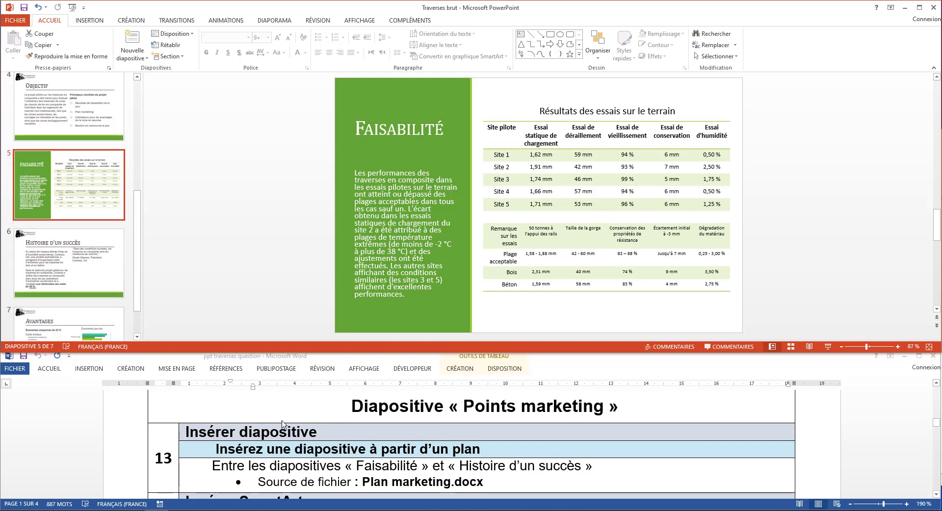
scroll(283, 425, down, 1)
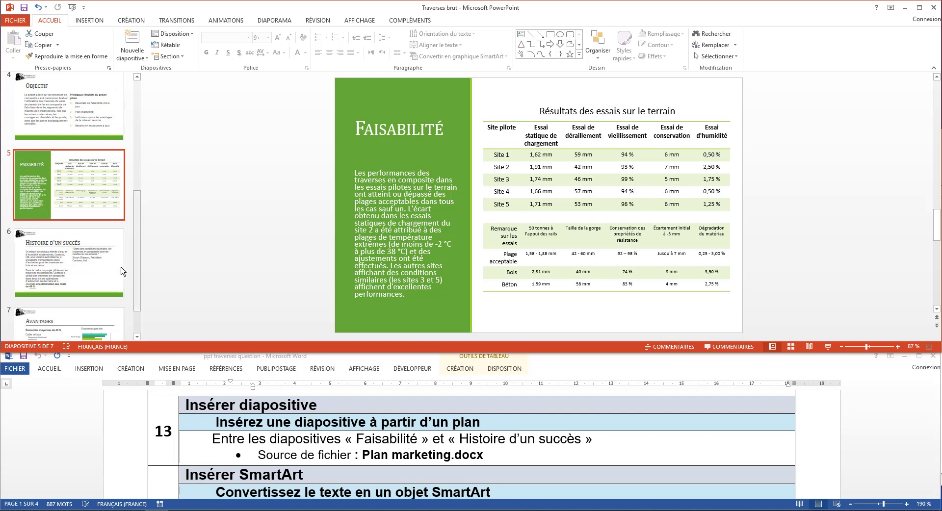
click(85, 224)
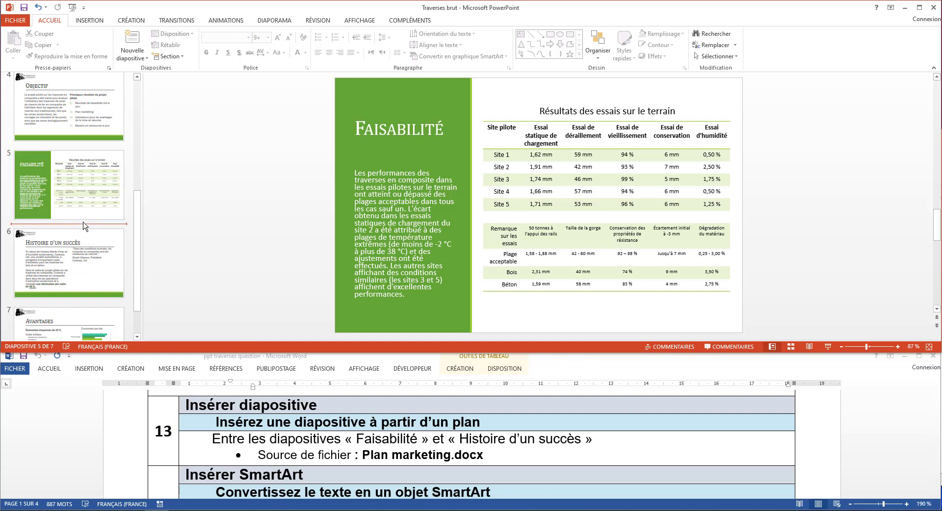
click(133, 55)
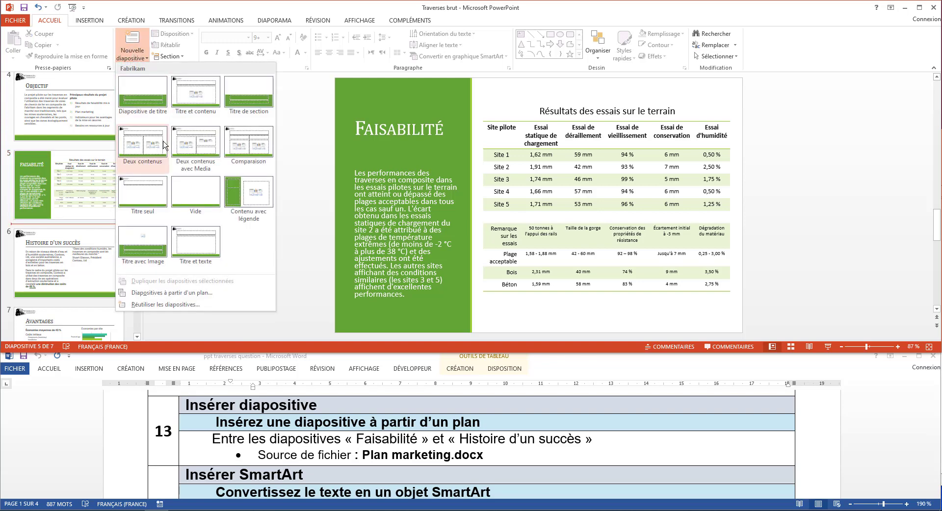
click(212, 293)
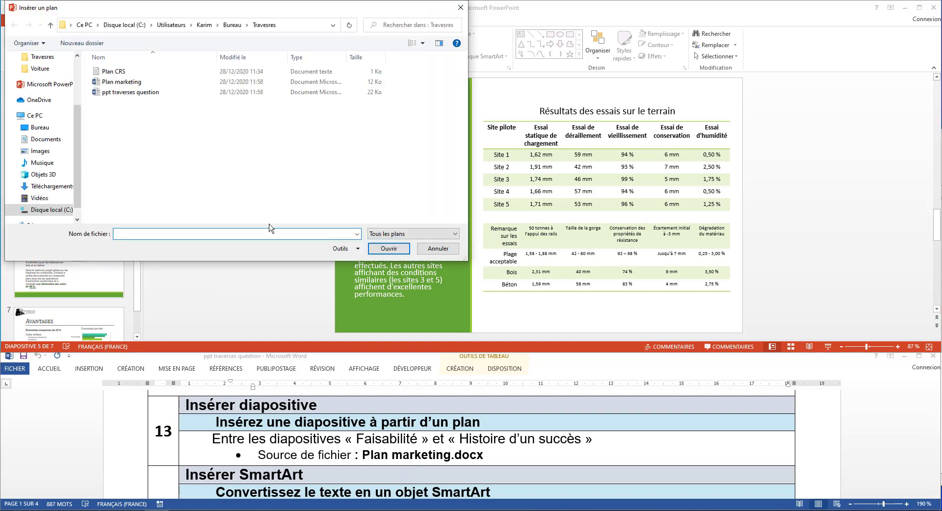
click(119, 83)
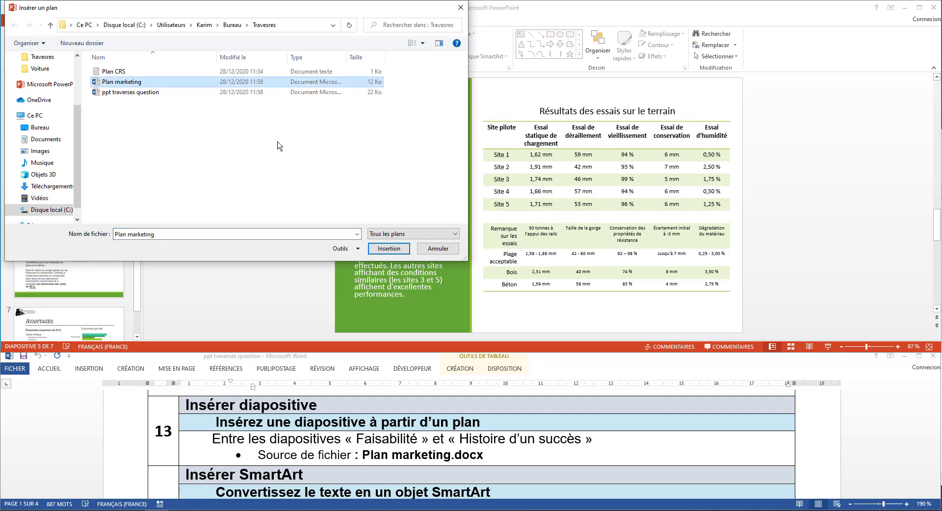
click(375, 251)
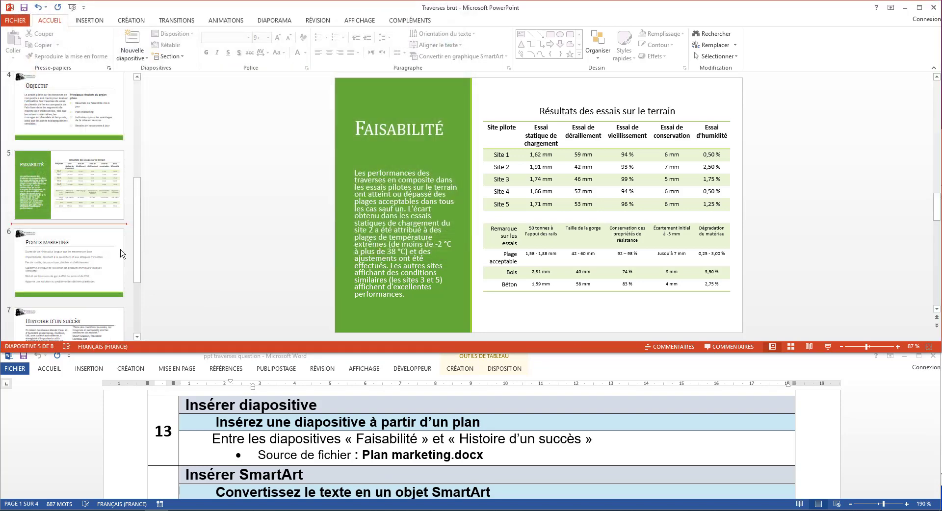
click(69, 249)
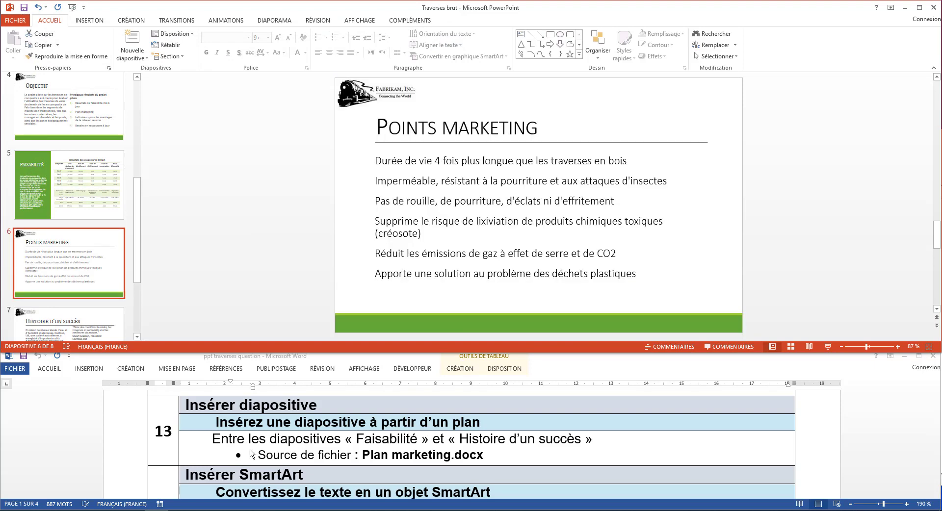
scroll(250, 453, down, 2)
Convert the six Points marketing bullets into a Liste courbe verticale SmartArt from the Liste category.
scroll(251, 453, down, 3)
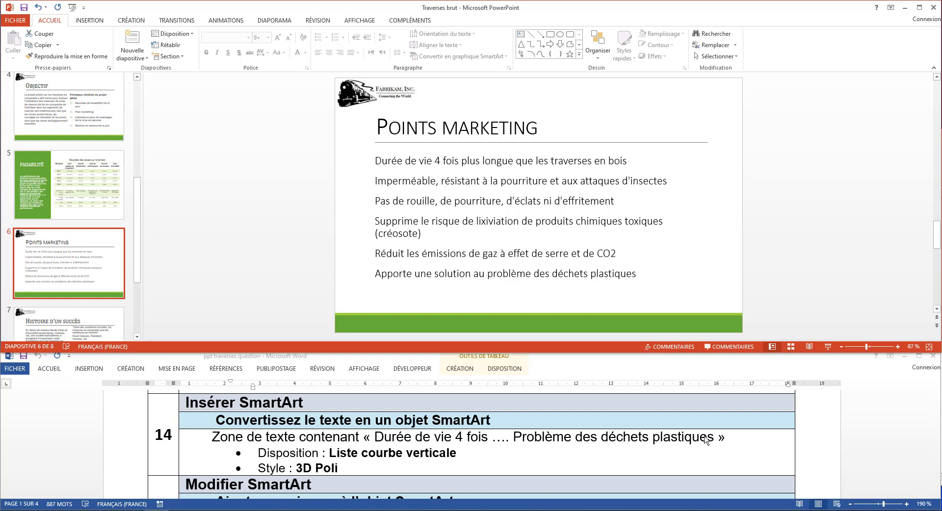
click(473, 190)
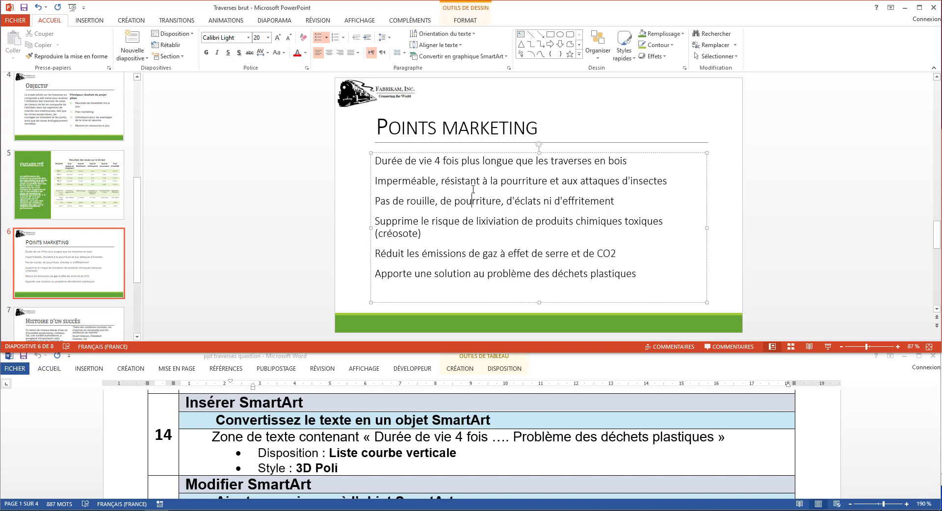
click(405, 152)
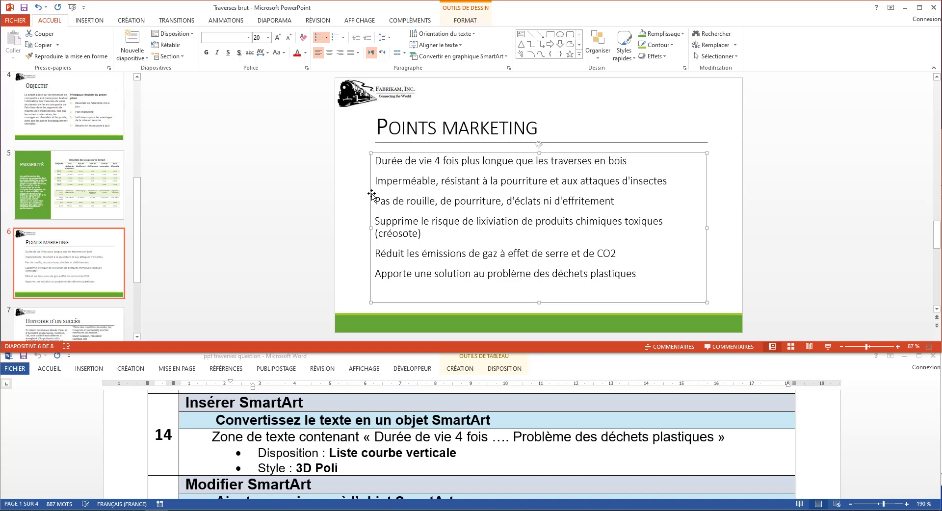
click(460, 57)
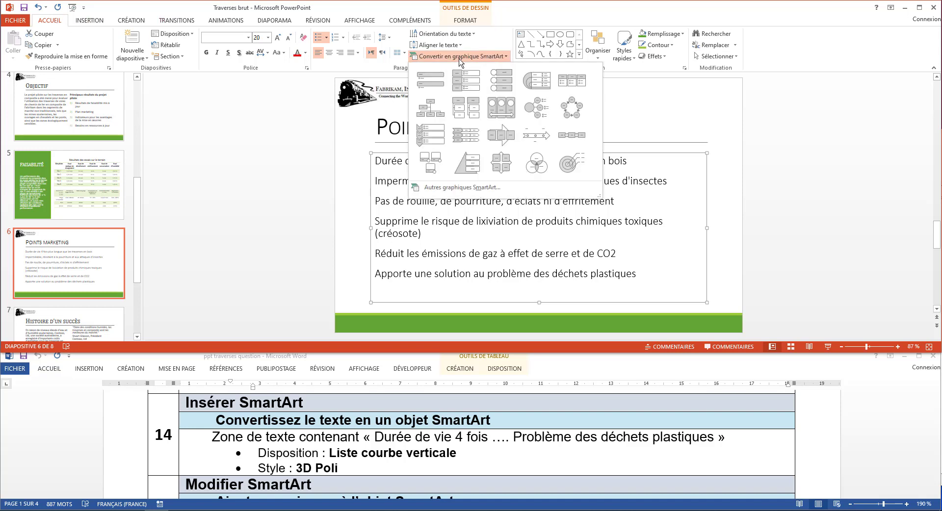
click(479, 192)
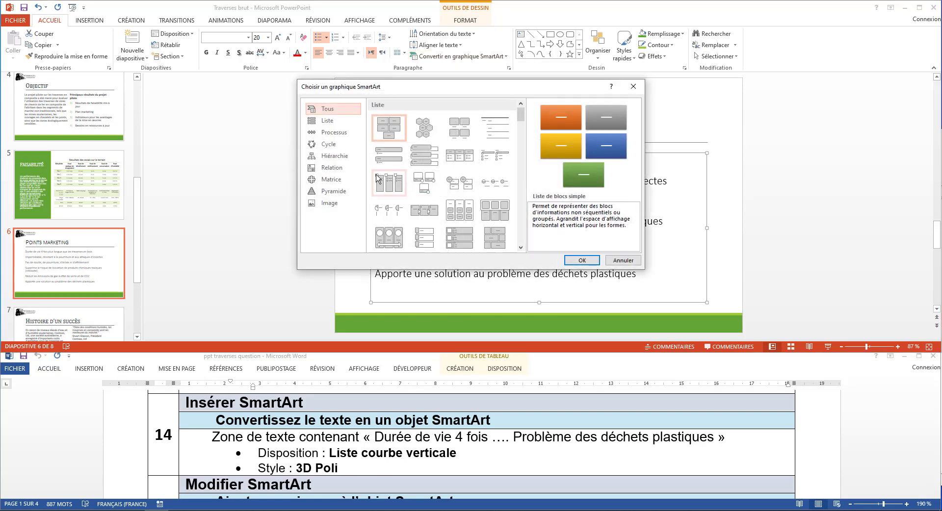
click(327, 121)
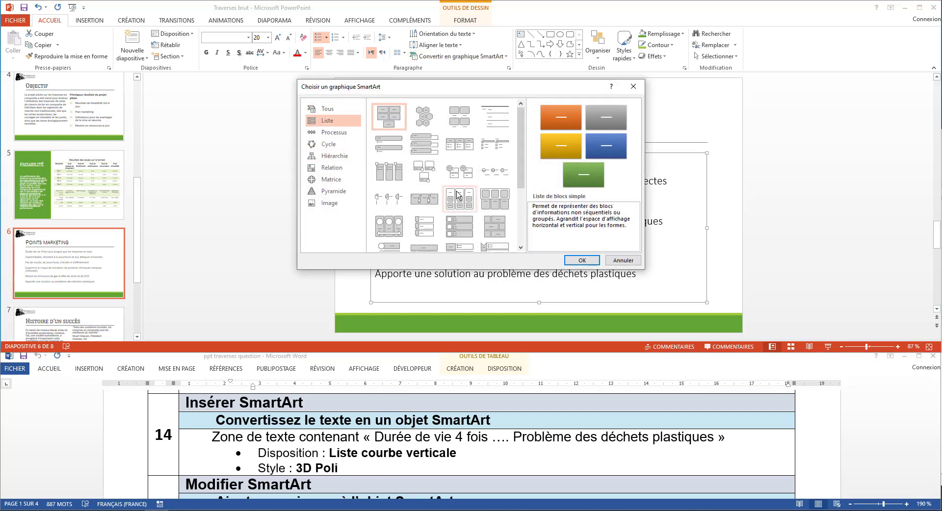
scroll(457, 195, down, 3)
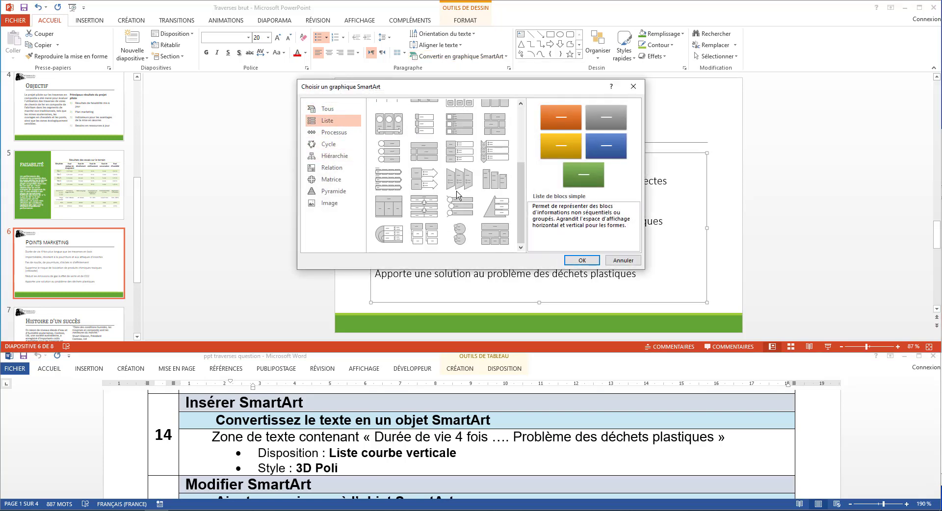
click(428, 233)
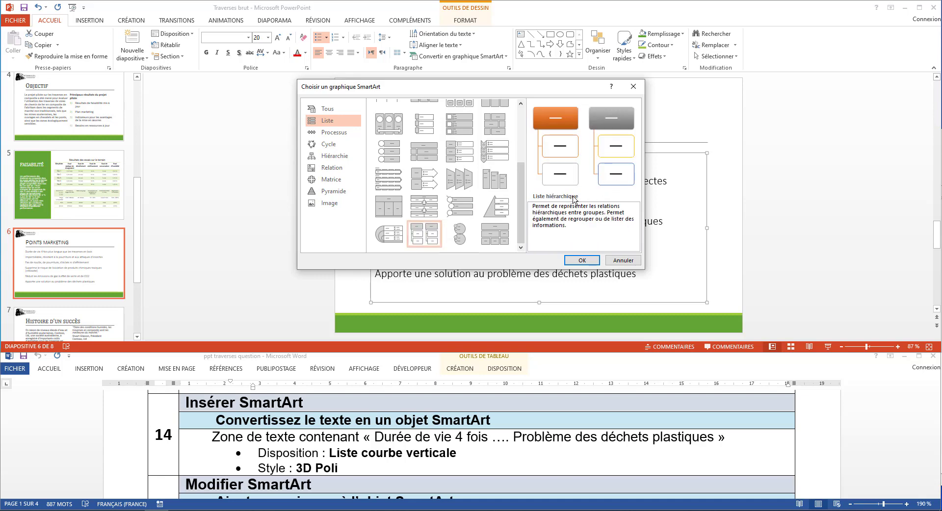
click(457, 211)
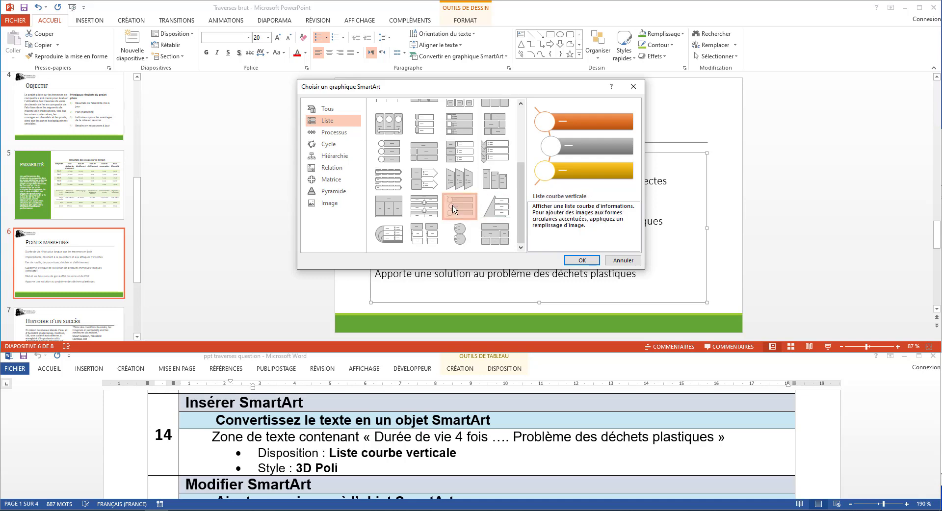
click(584, 260)
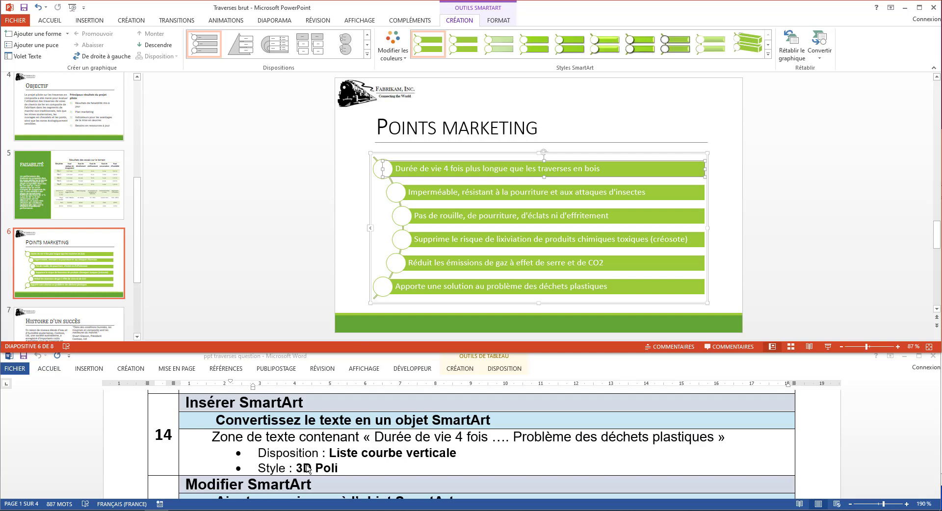
Apply the 3D Poli SmartArt style to the marketing-points graphic.
click(464, 154)
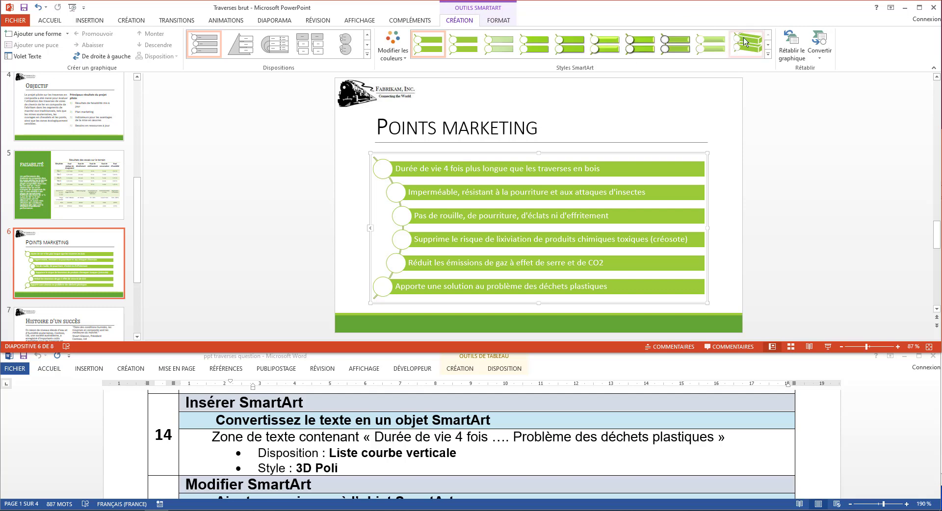
click(769, 54)
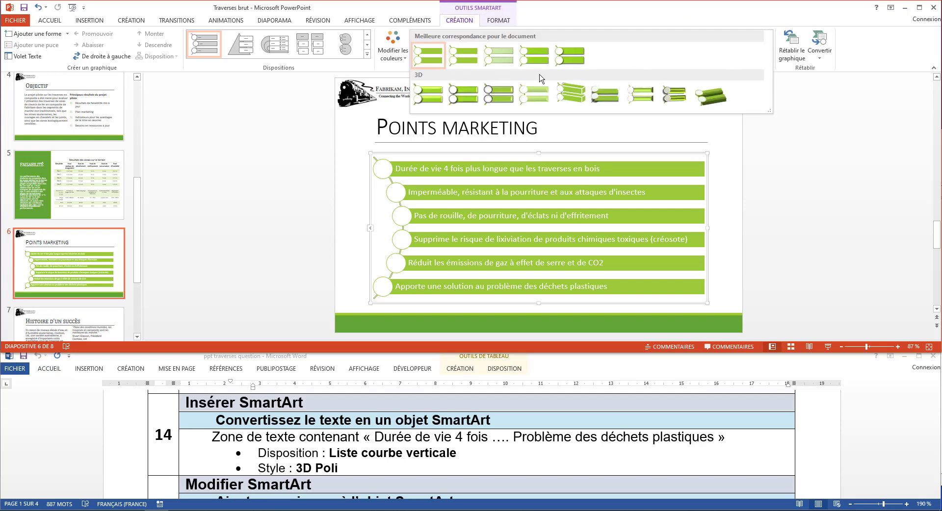
click(427, 96)
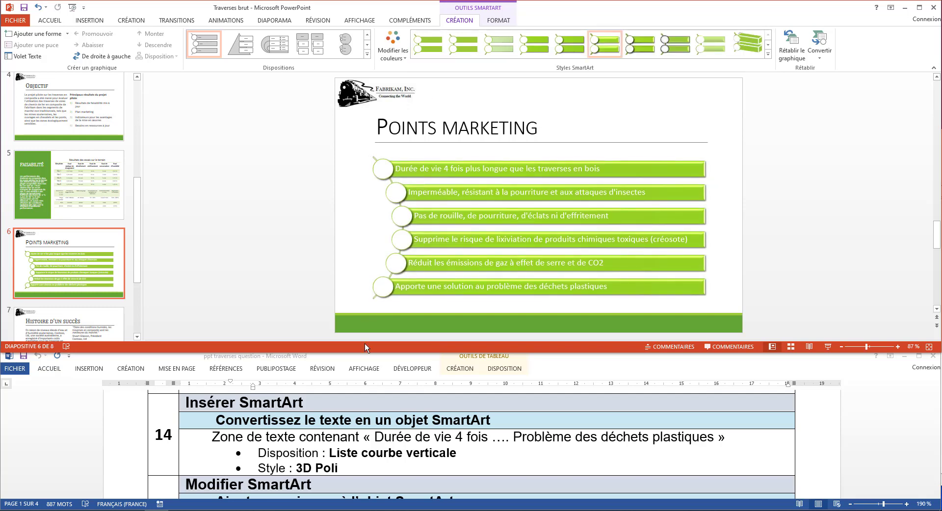
scroll(338, 468, down, 3)
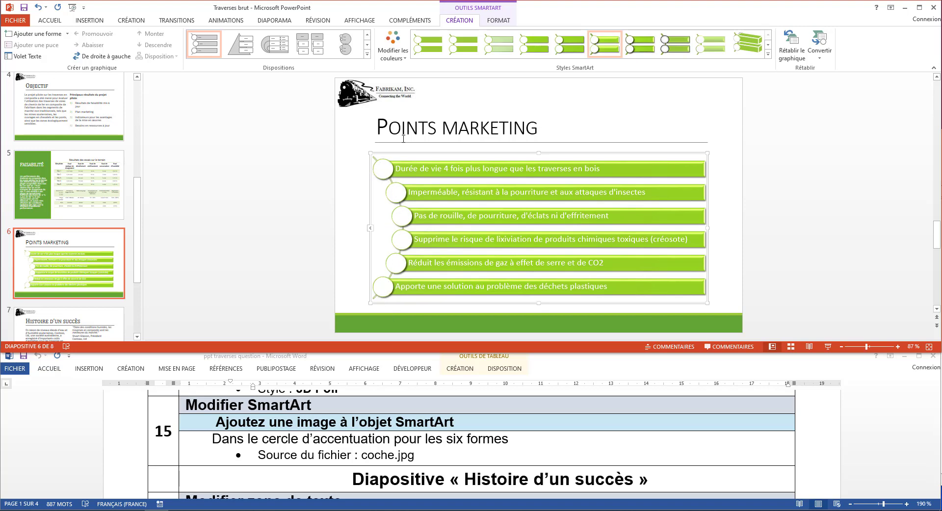
Select all six accent circles in the marketing-points SmartArt.
click(385, 168)
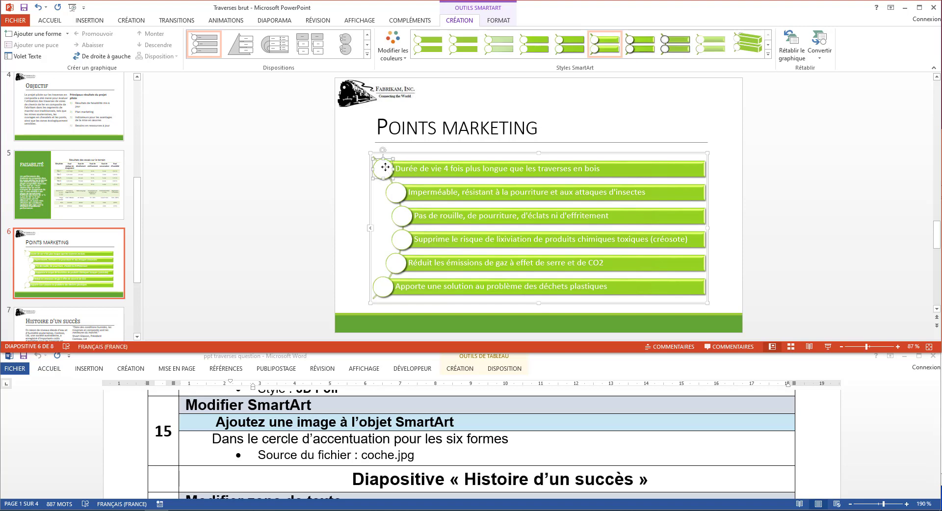
ctrl+click(396, 193)
ctrl+click(406, 214)
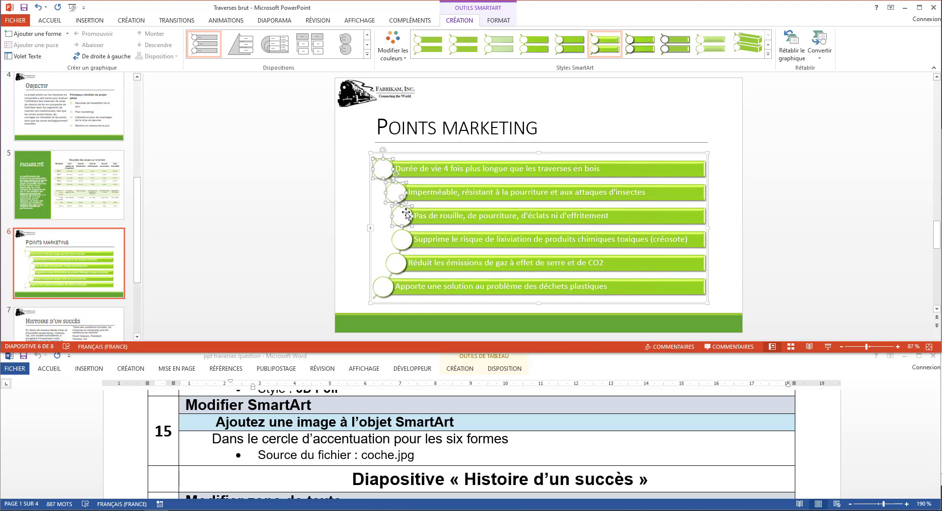
ctrl+click(402, 240)
ctrl+click(398, 262)
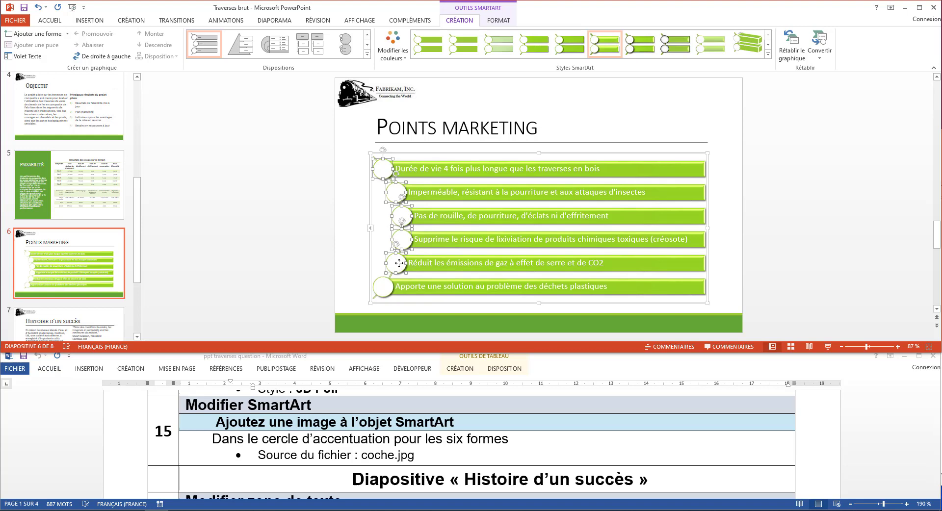
ctrl+click(384, 287)
Fill the selected circles with the coche checkmark picture from a file.
click(493, 24)
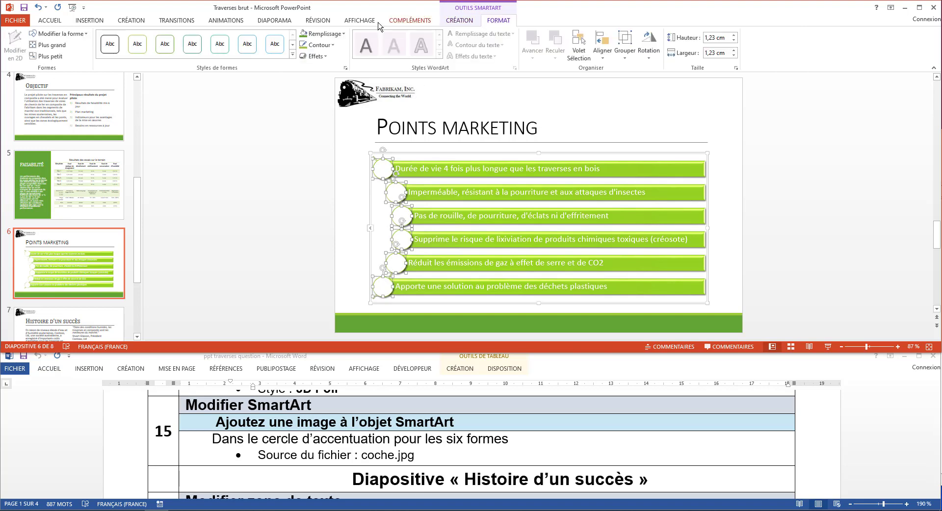
click(324, 33)
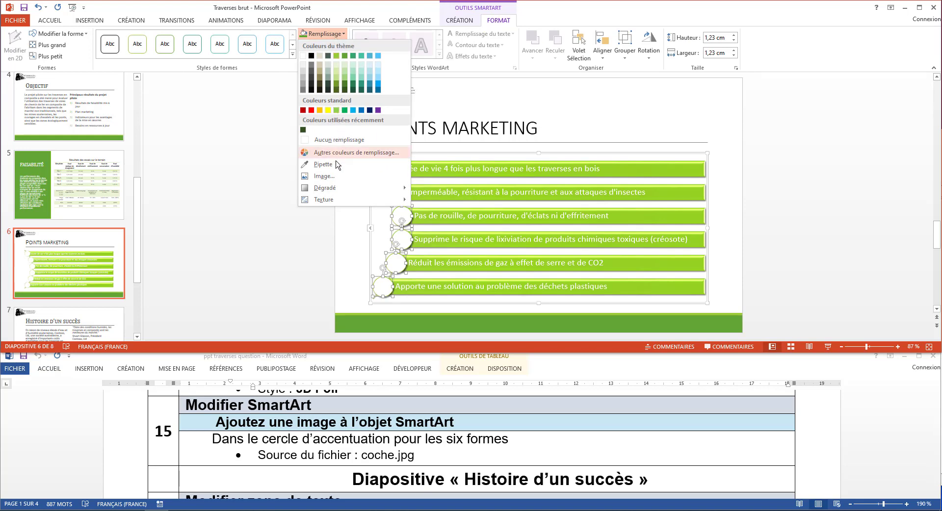
click(329, 177)
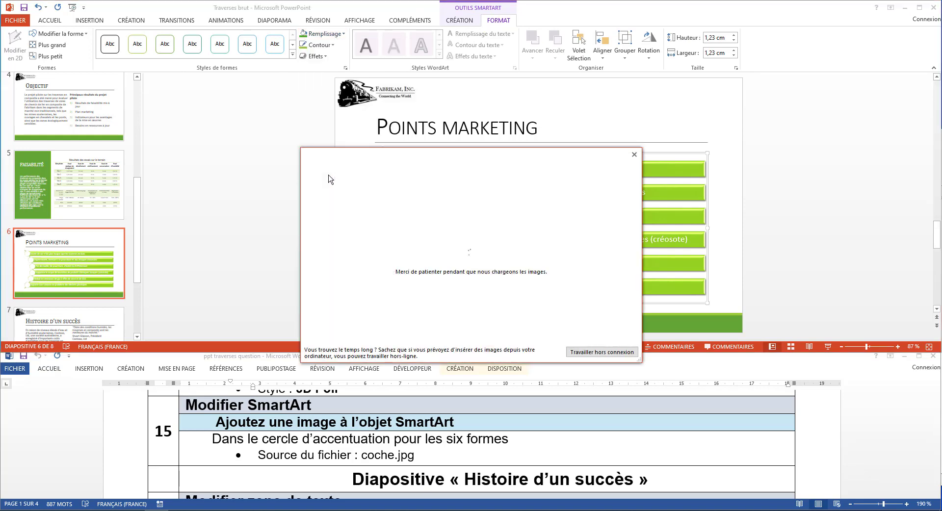
click(411, 214)
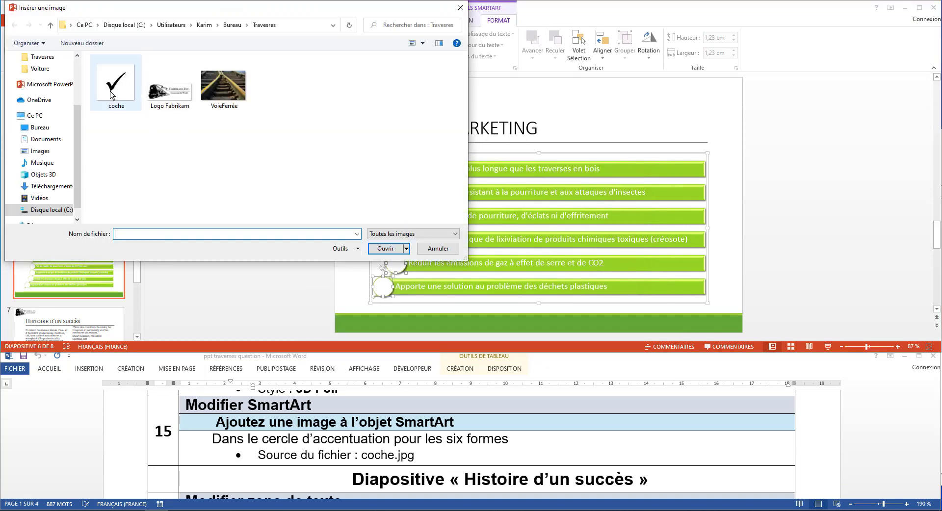
click(111, 95)
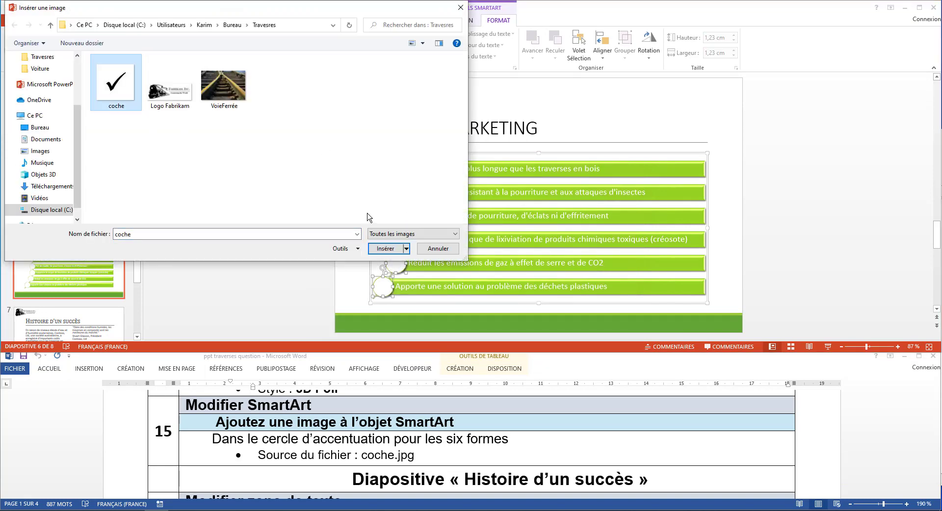
click(385, 249)
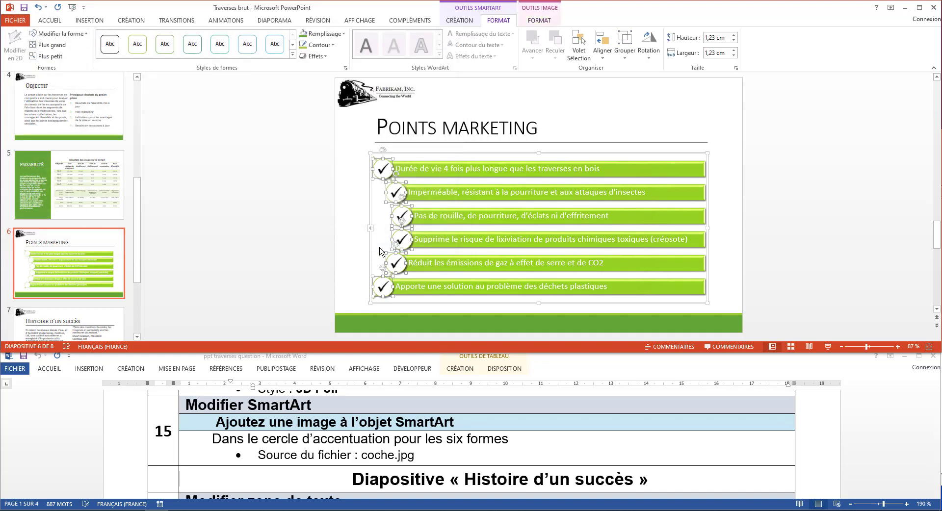
click(284, 264)
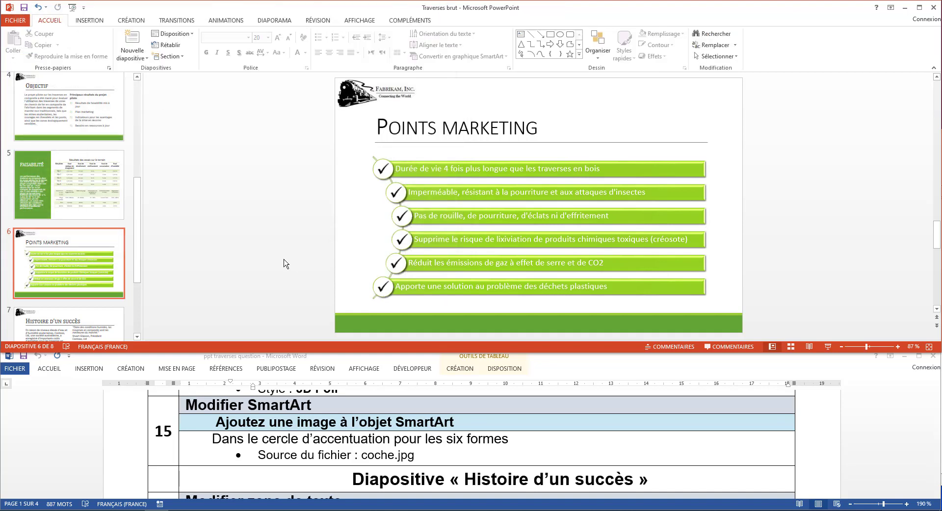
scroll(324, 453, down, 2)
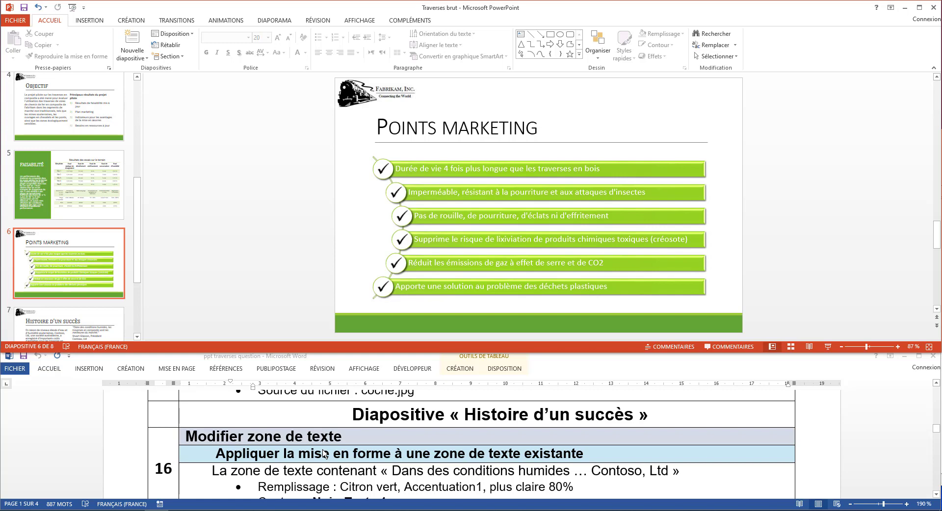
On slide 7, fill the quote box with Citron vert Accentuation1 plus clair 80%.
scroll(63, 249, down, 3)
click(62, 245)
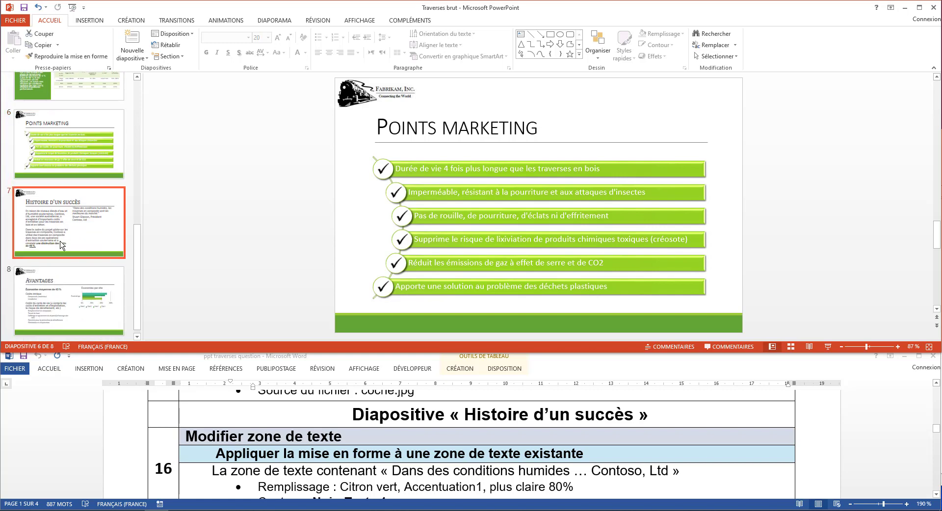
scroll(229, 416, down, 1)
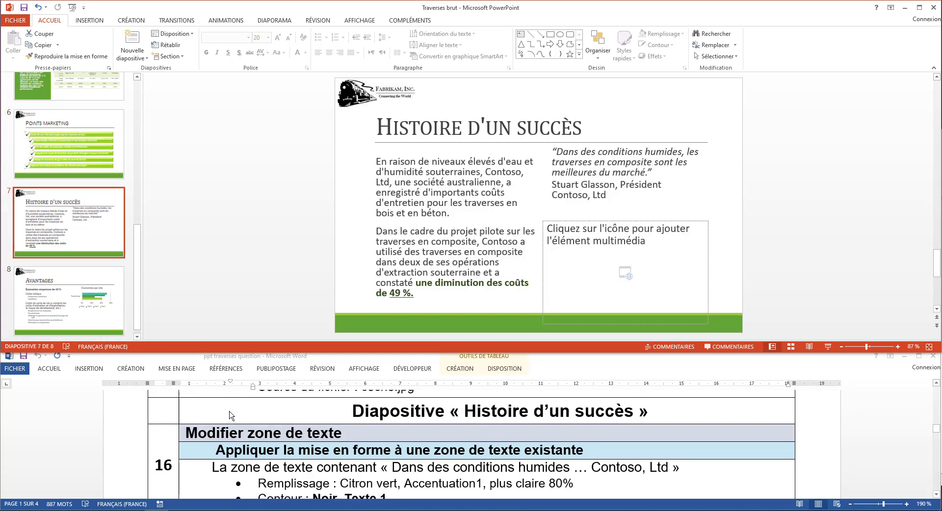
scroll(232, 416, down, 2)
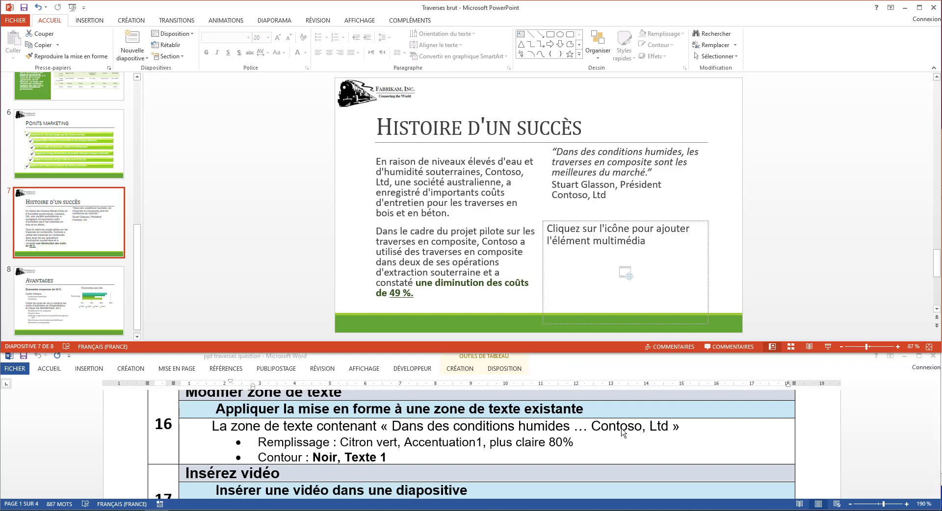
click(614, 195)
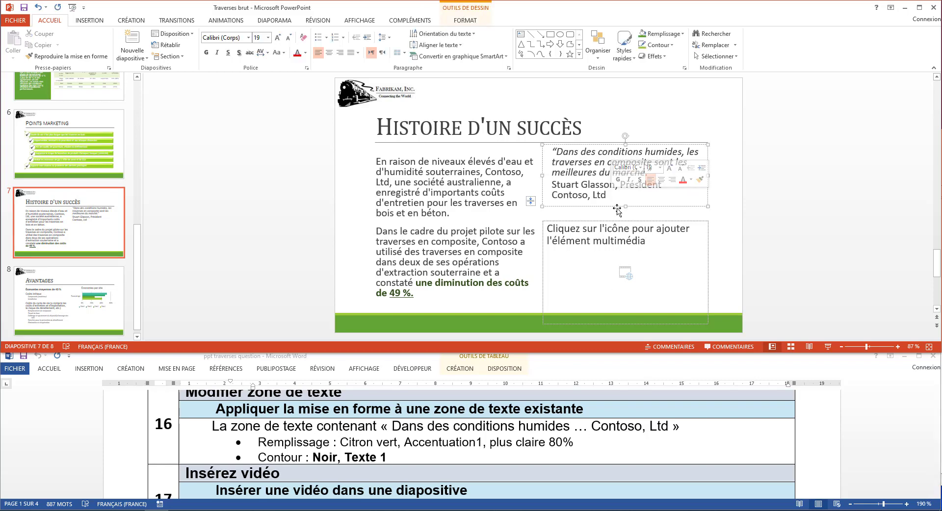
scroll(464, 424, down, 1)
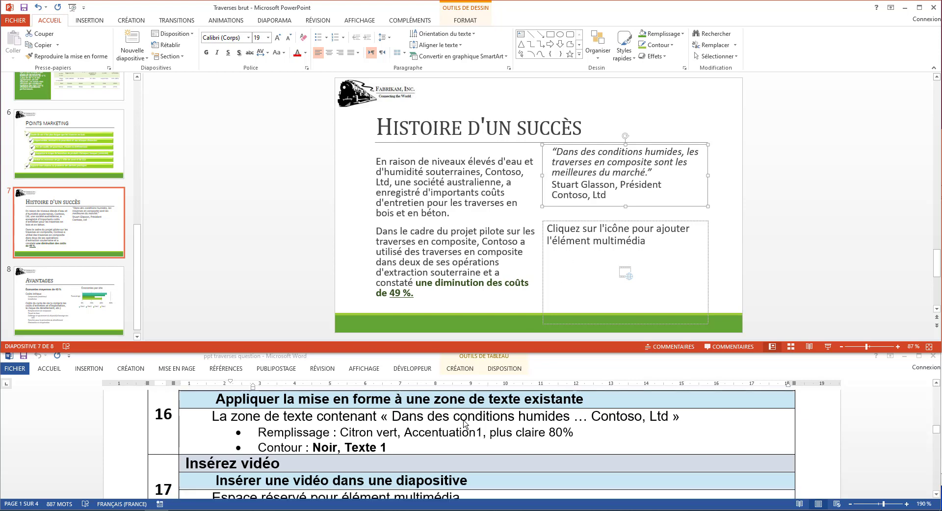
scroll(451, 427, down, 1)
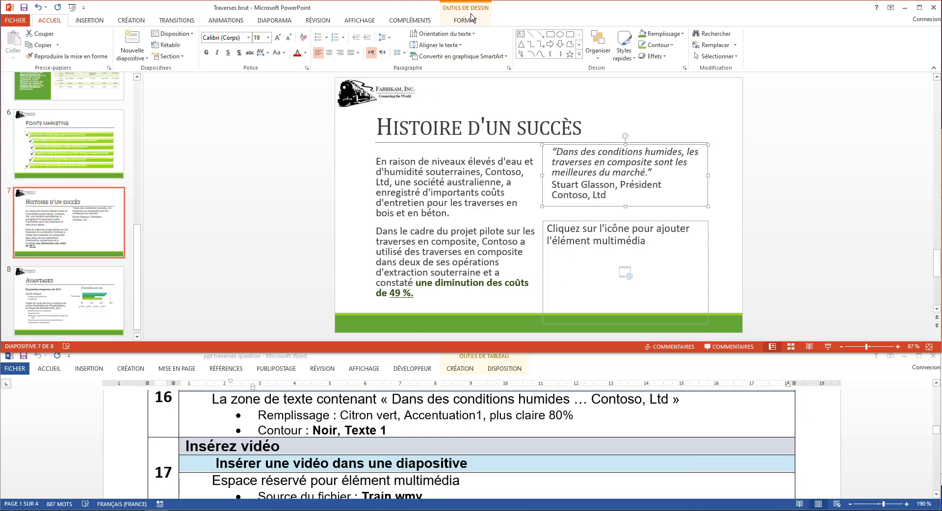
click(470, 16)
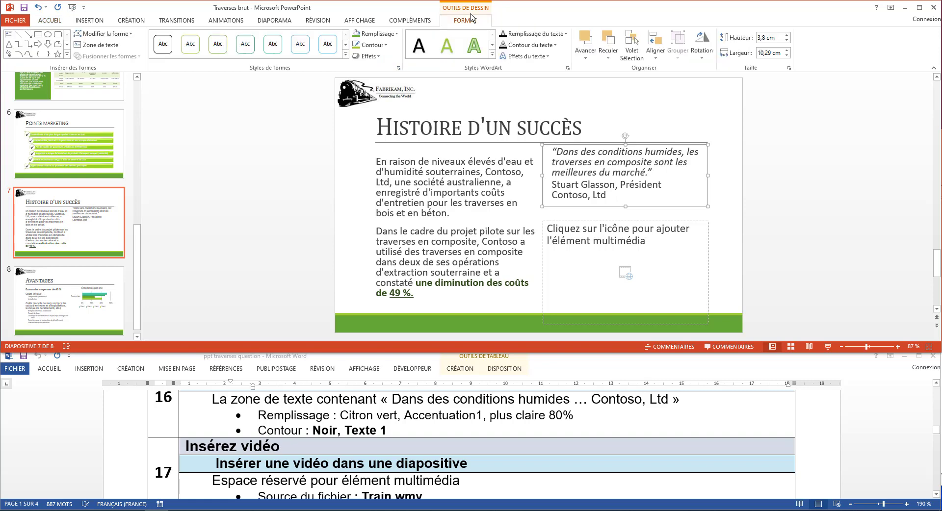
click(377, 34)
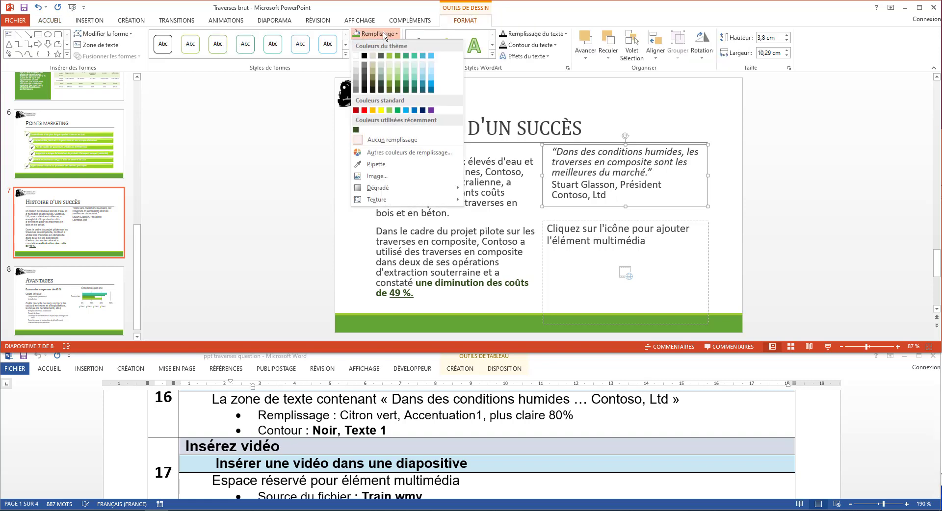
click(391, 68)
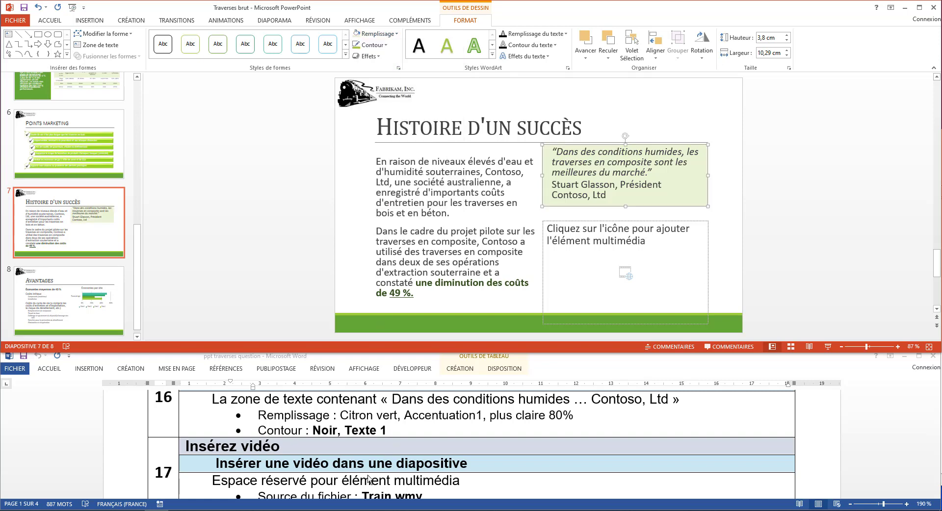
Give the quote box a Noir Texte 1 black outline.
click(383, 48)
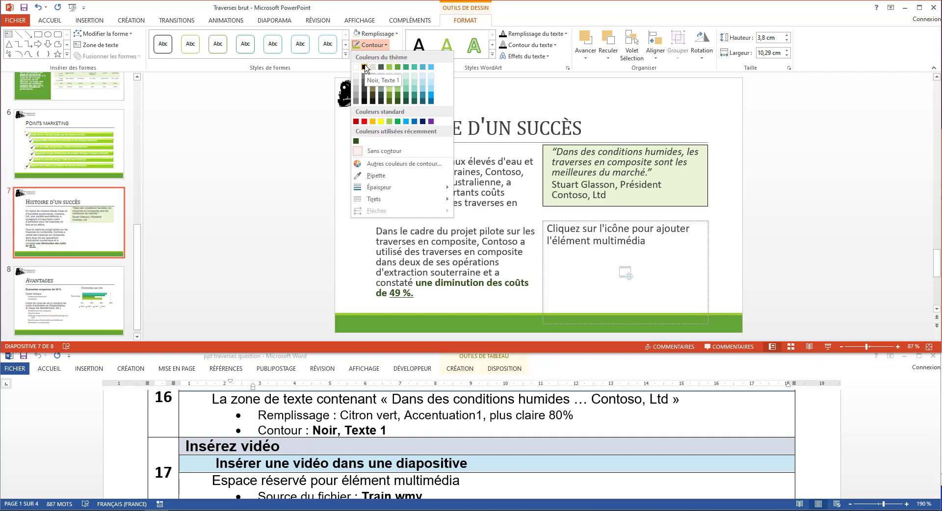
click(365, 67)
scroll(323, 447, down, 3)
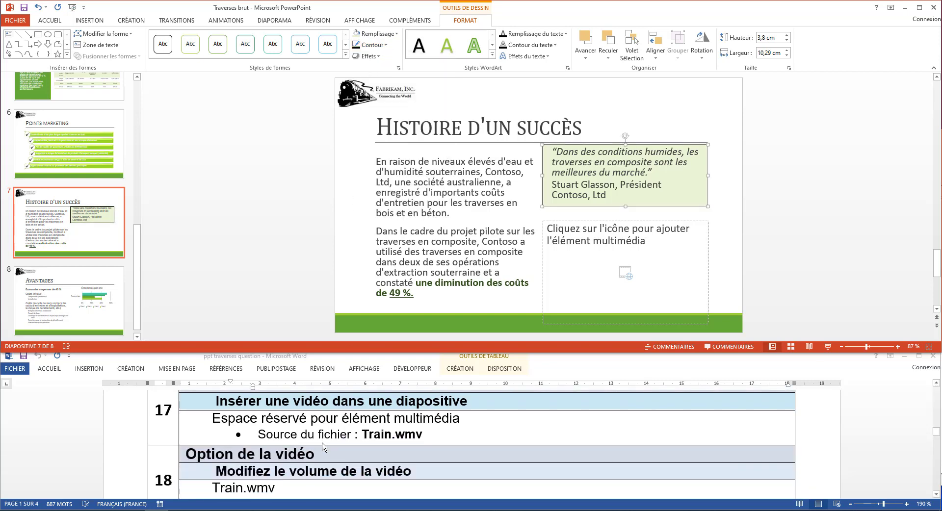
scroll(323, 446, up, 1)
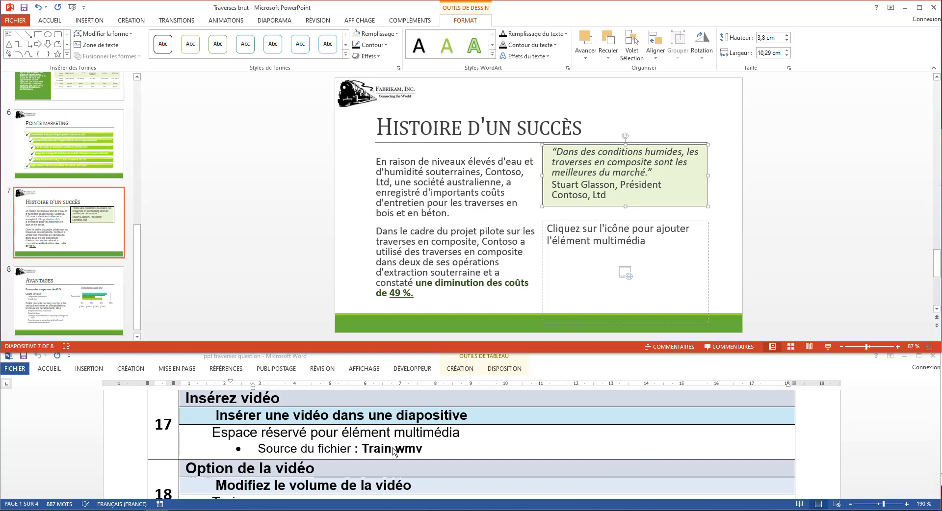
Insert the Train video file into the slide 7 placeholder.
click(622, 277)
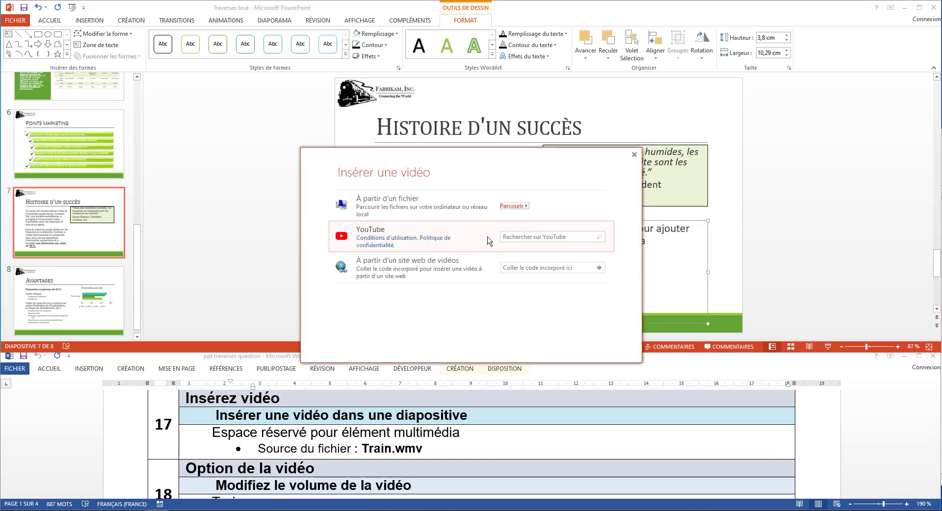
click(396, 210)
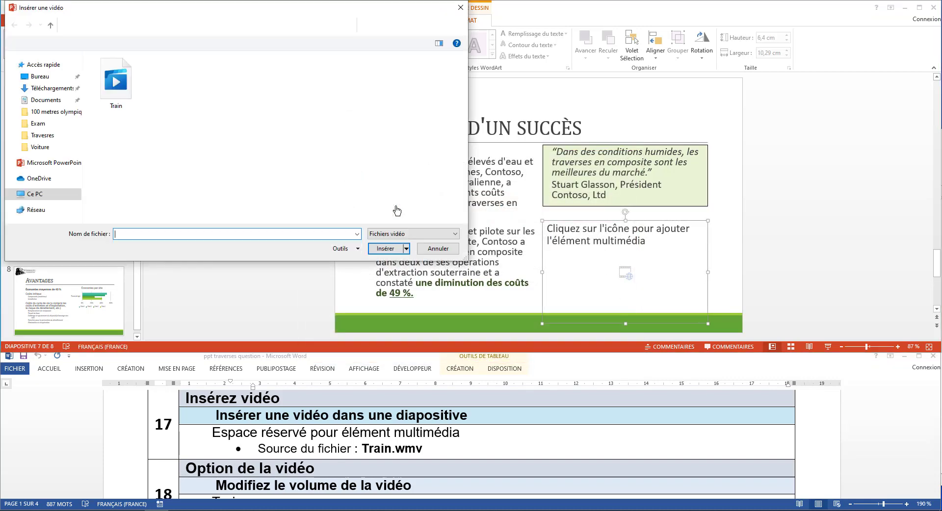
click(116, 83)
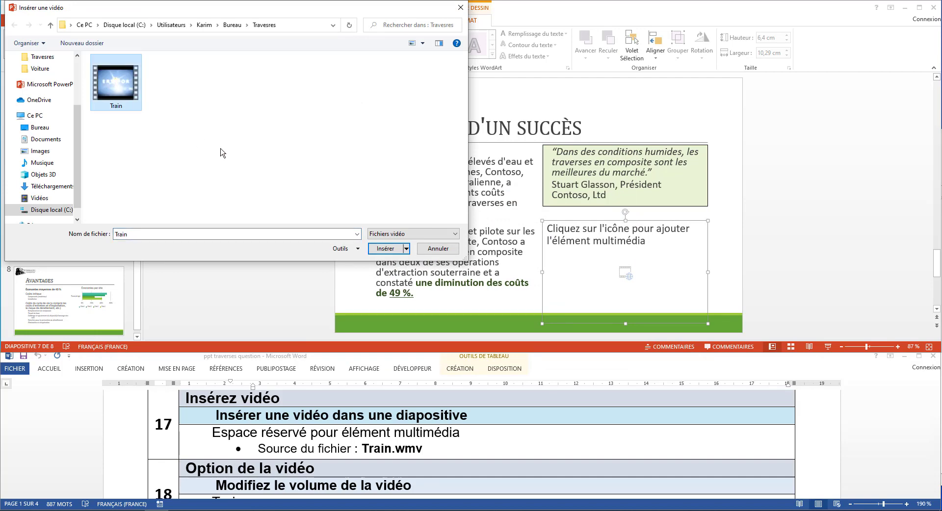
click(386, 251)
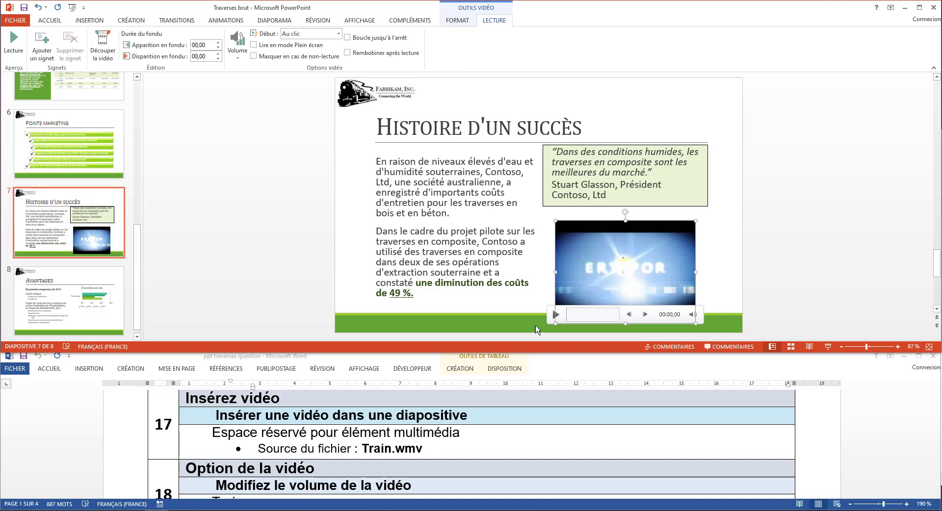
scroll(391, 423, down, 3)
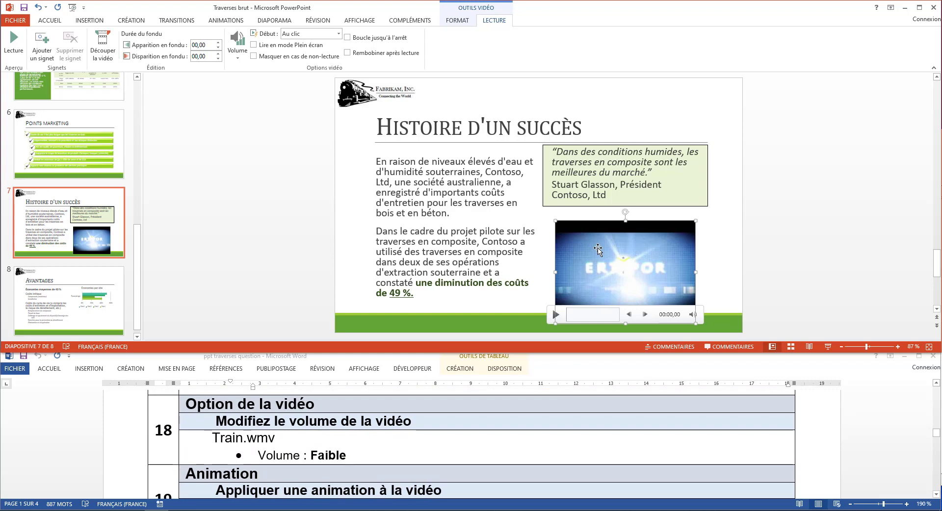
Set the Train video's playback volume to Faible.
click(469, 11)
click(489, 23)
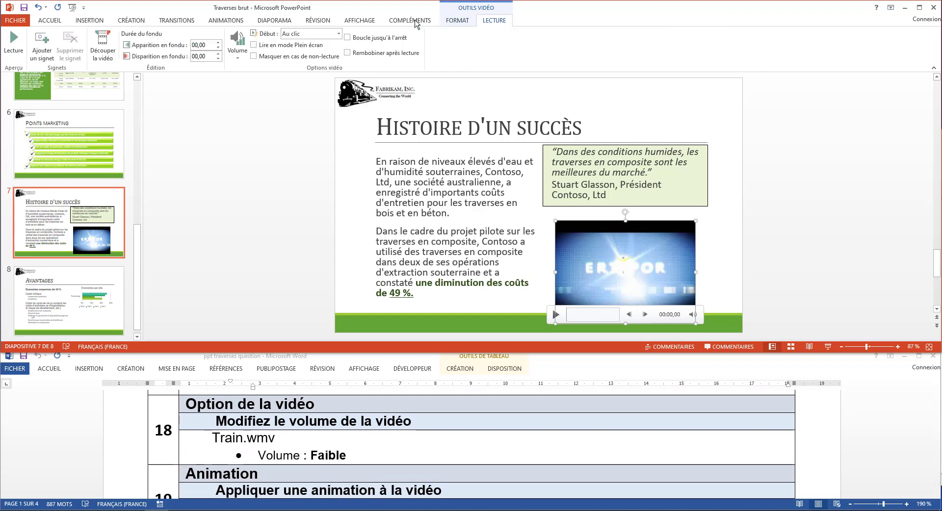
click(239, 56)
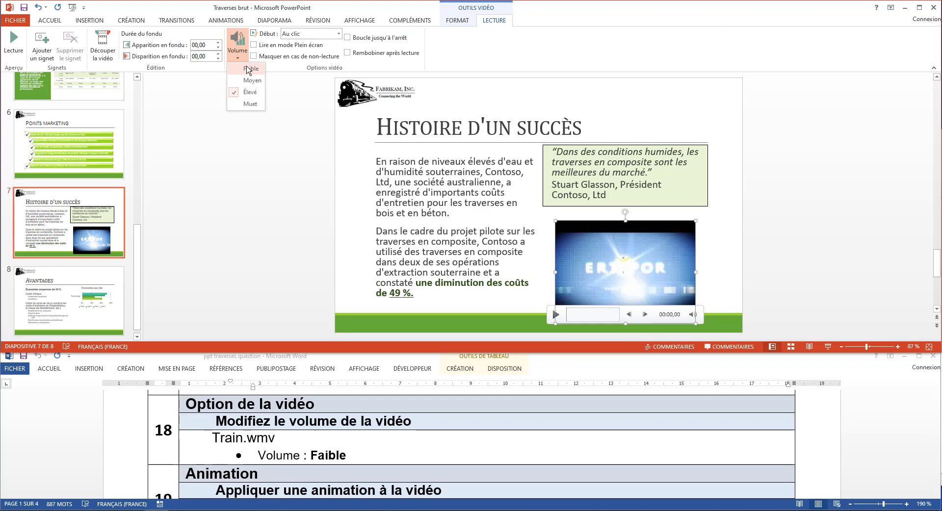
click(248, 69)
scroll(305, 434, down, 3)
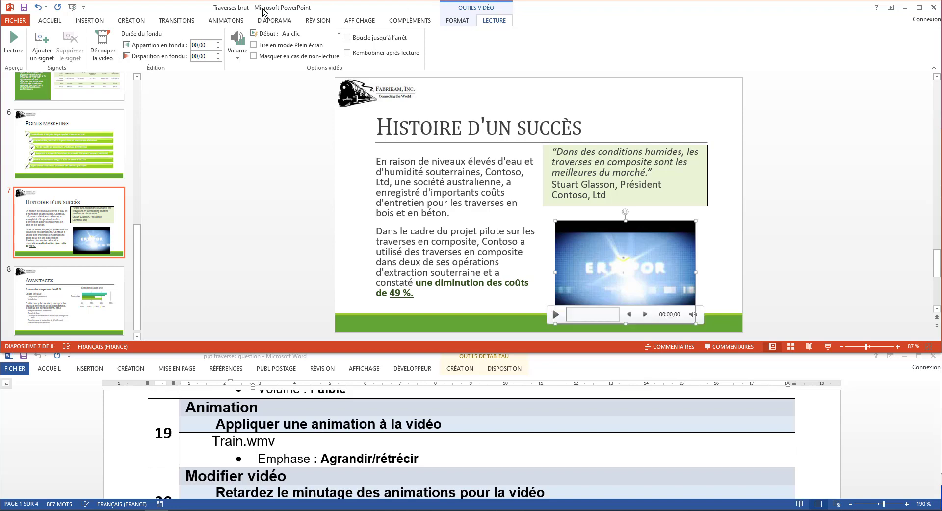
Apply the Agrandir/rétrécir emphasis animation to the Train video.
click(231, 20)
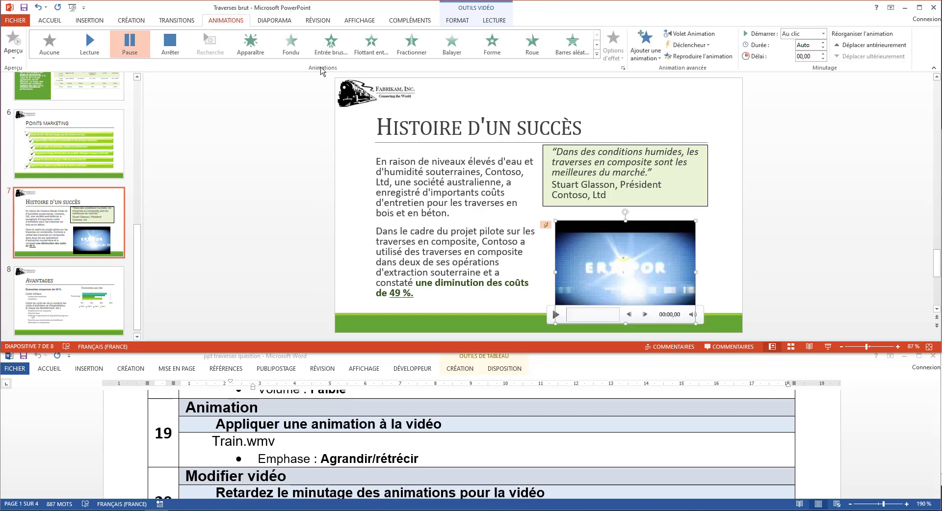
click(596, 55)
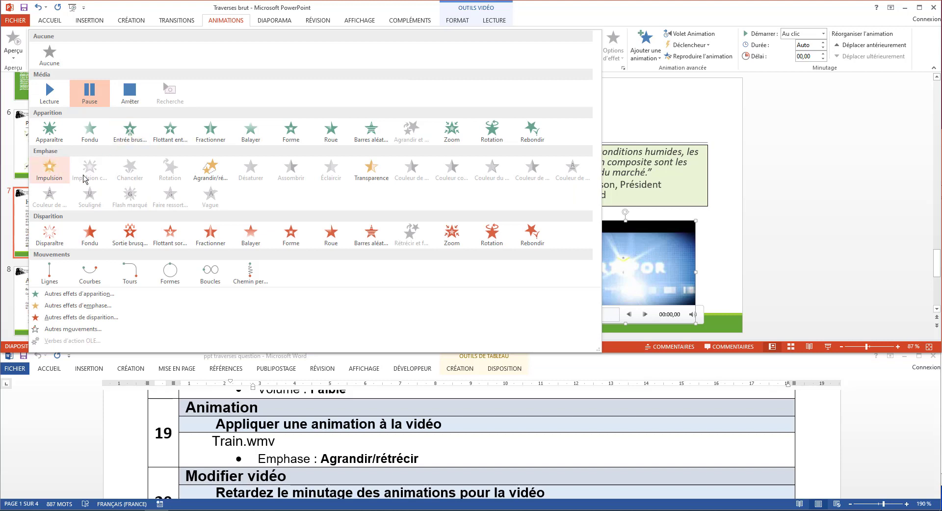
click(212, 166)
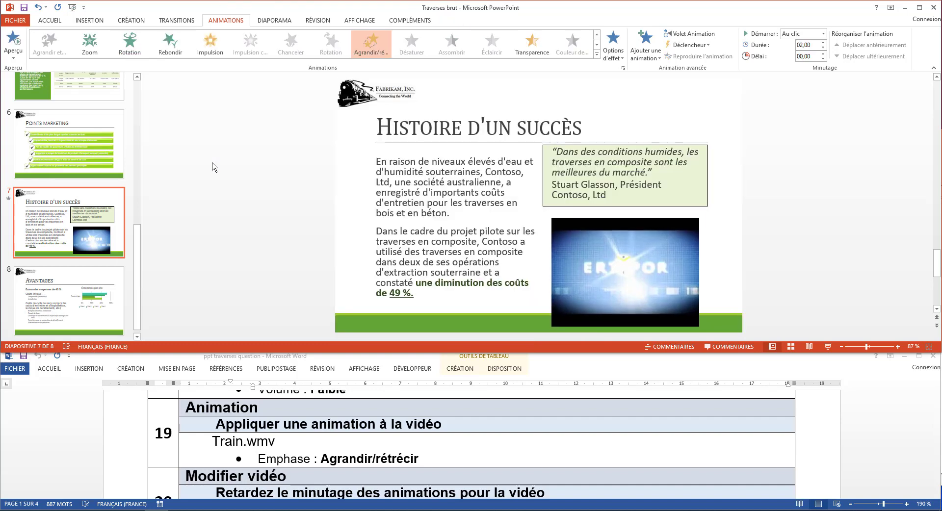
scroll(272, 446, down, 1)
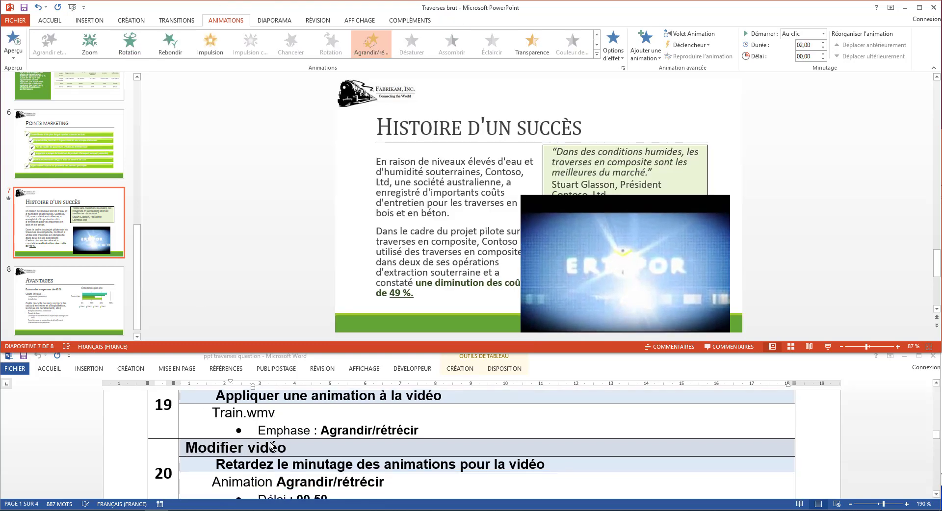
scroll(271, 447, down, 2)
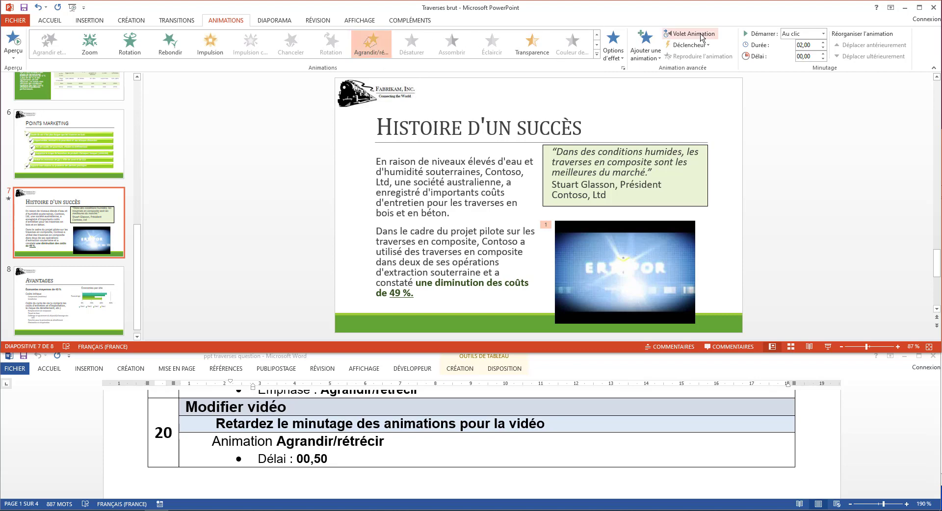
Raise the animation's delay to 00,50 seconds.
click(824, 54)
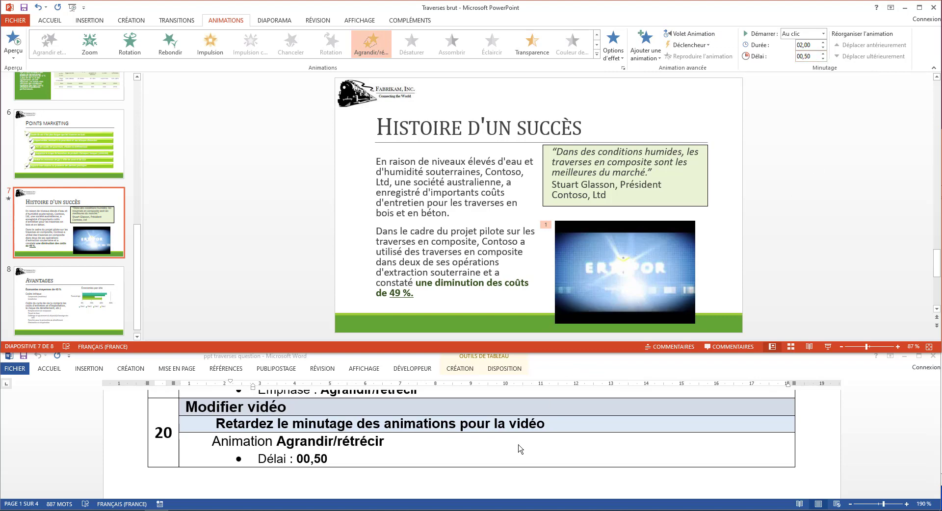
scroll(520, 449, down, 5)
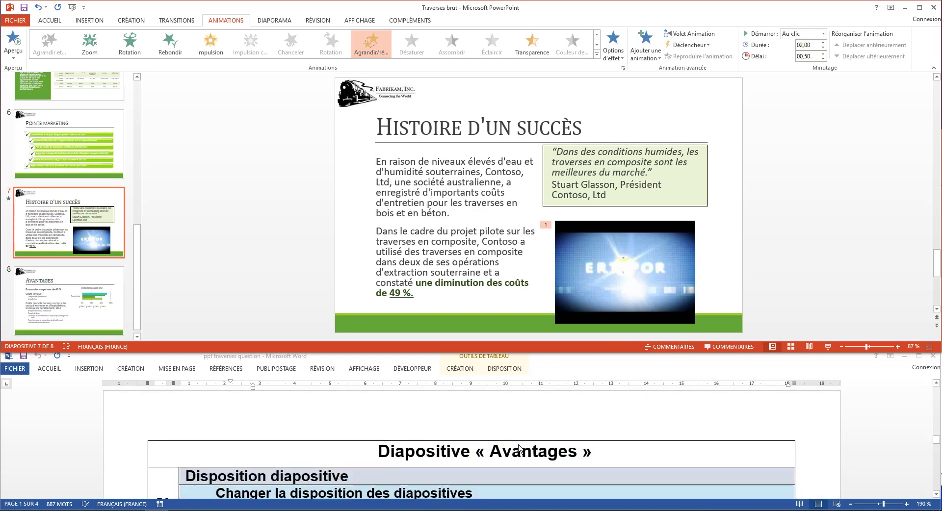
scroll(519, 448, down, 1)
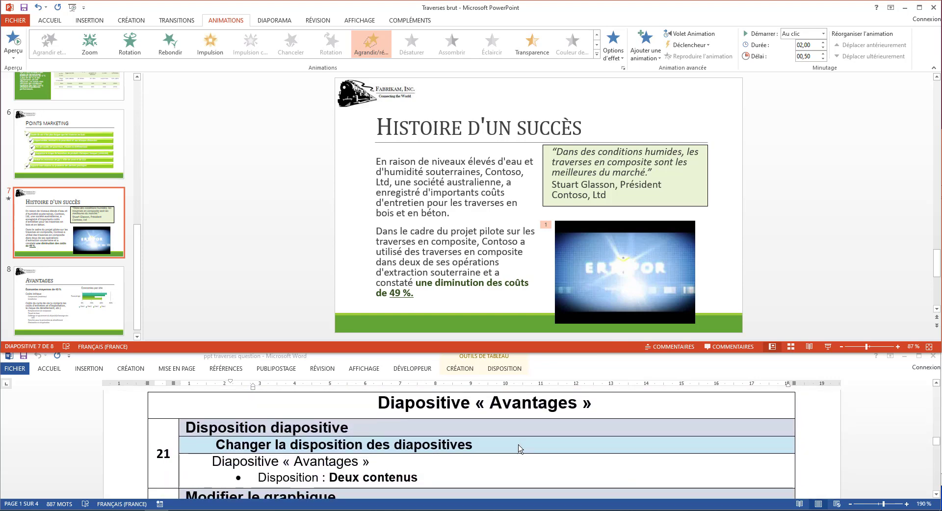
Apply the Deux contenus layout to slide 8, Avantages.
click(81, 293)
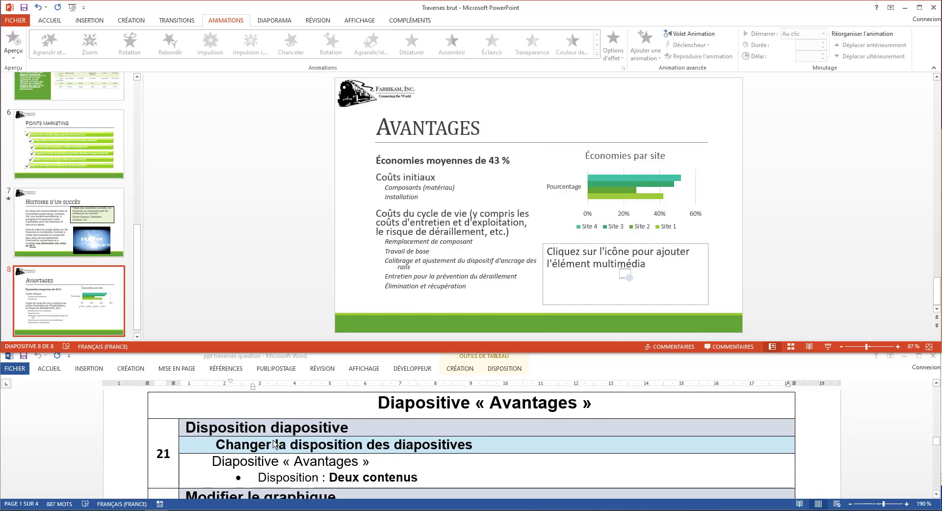
scroll(275, 445, down, 1)
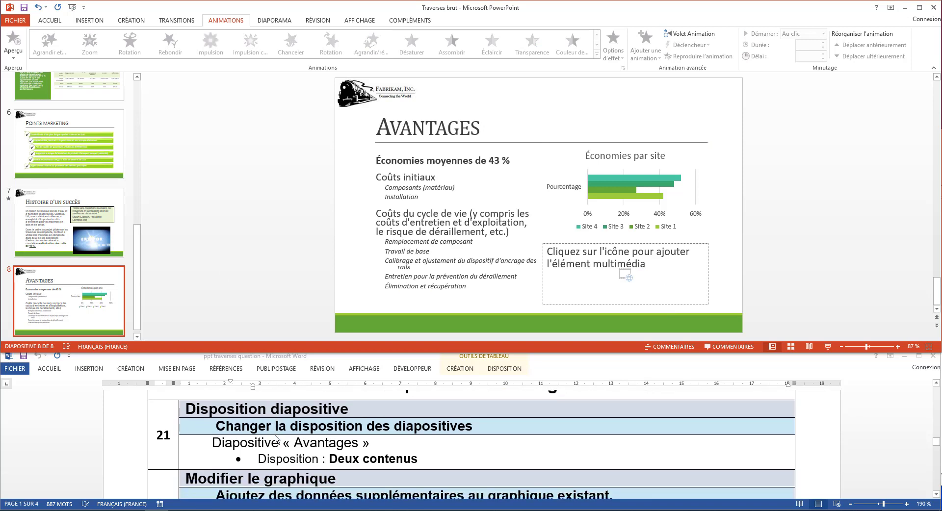
scroll(277, 439, down, 2)
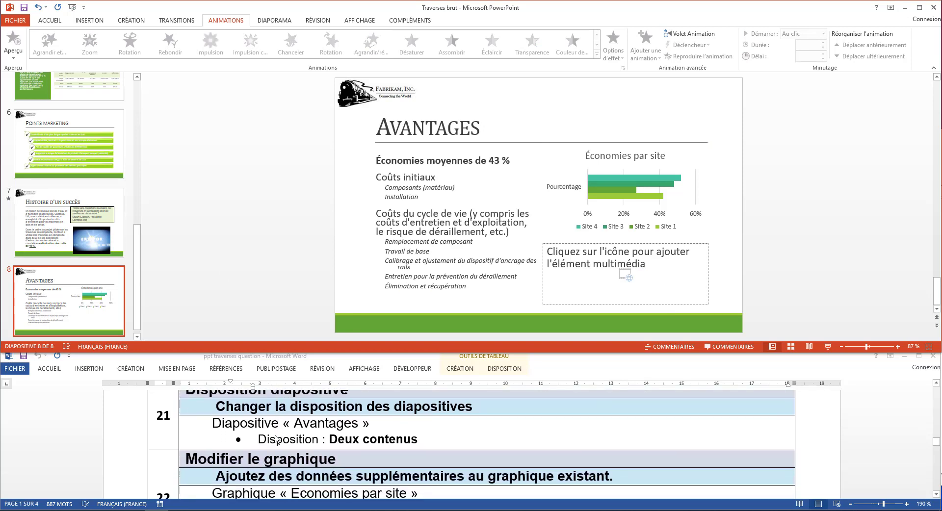
scroll(276, 439, down, 1)
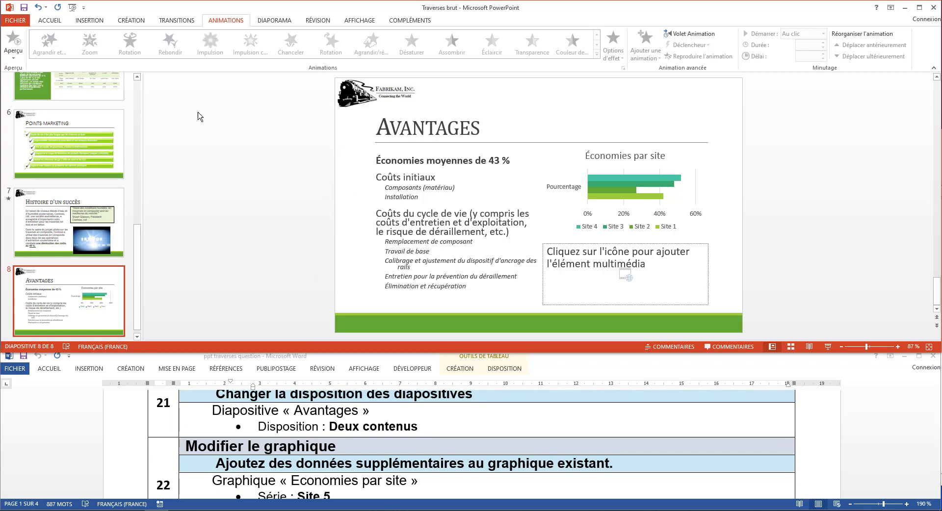
click(45, 25)
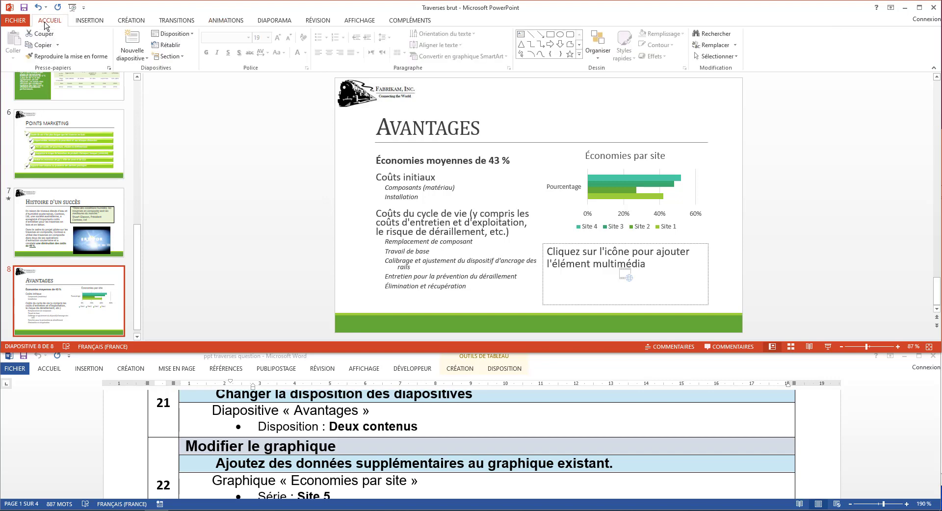
click(179, 33)
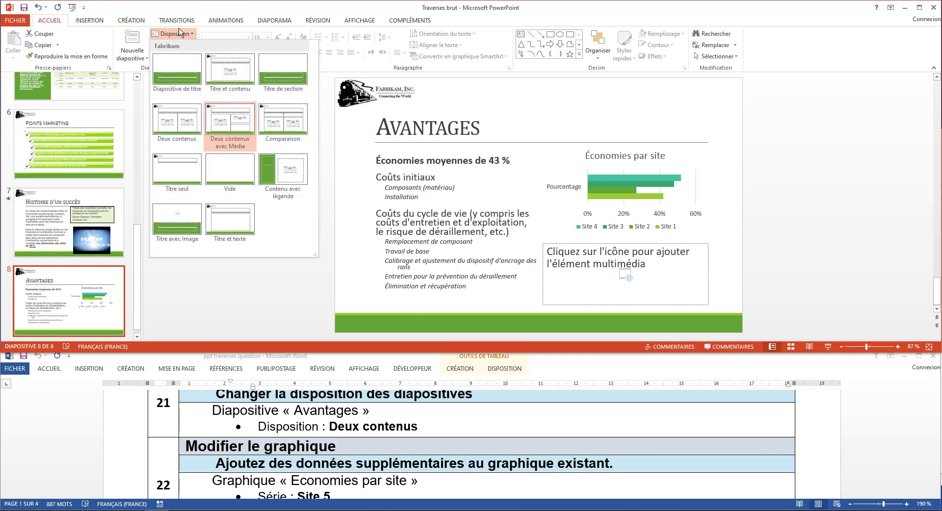
click(180, 121)
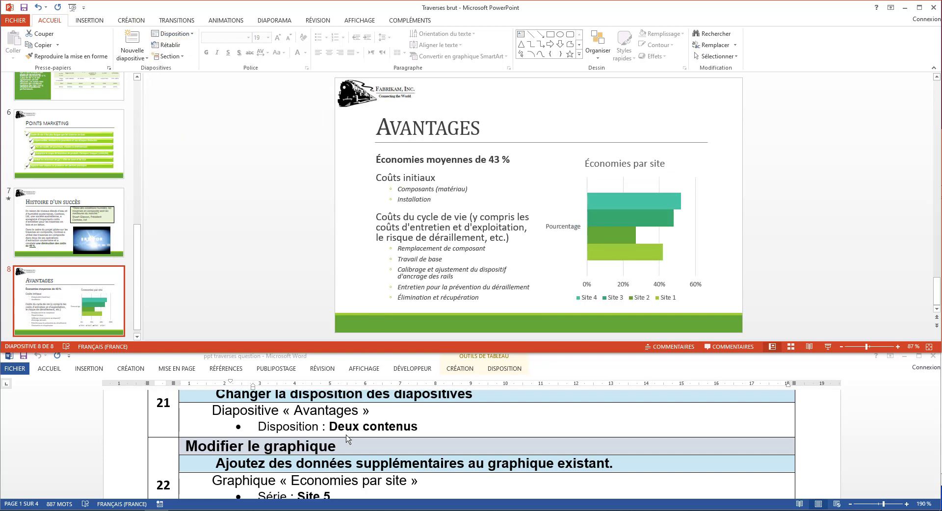
scroll(346, 438, down, 2)
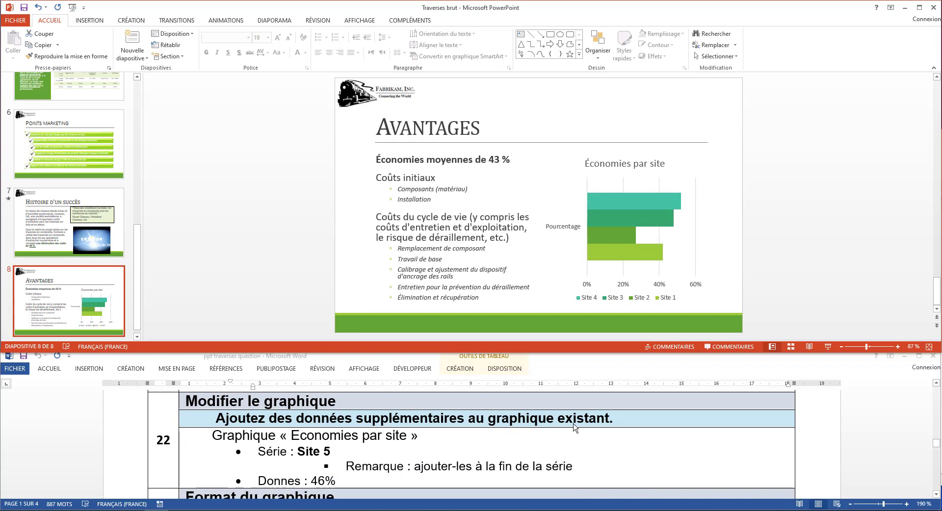
Open the Économies par site chart data and add a new series named Site 5 in F1.
click(563, 266)
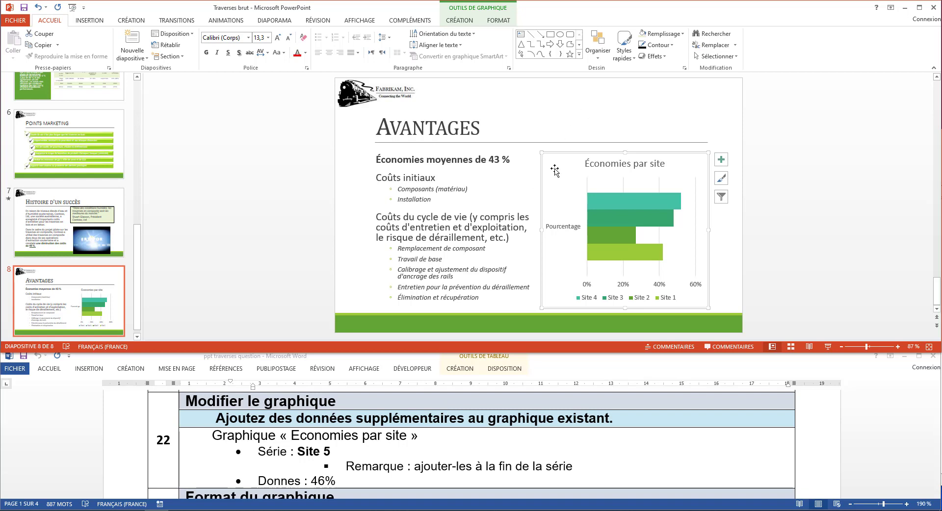
click(475, 12)
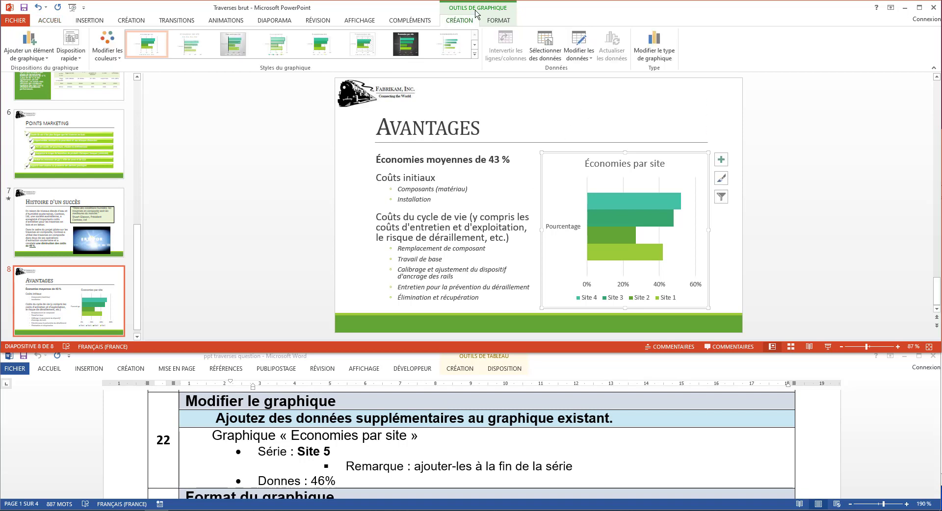
click(579, 38)
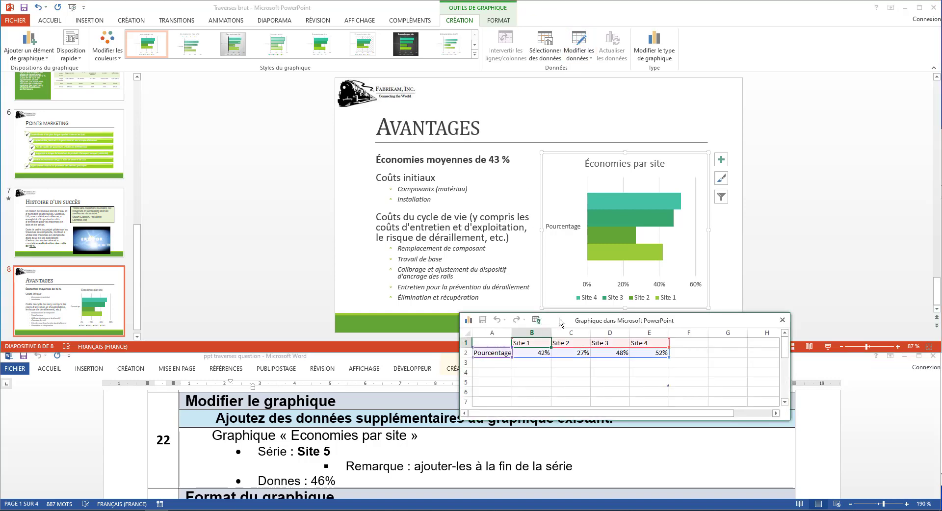
mouse_move(553, 317)
mouse_down()
mouse_move(488, 233)
mouse_move(368, 116)
mouse_up()
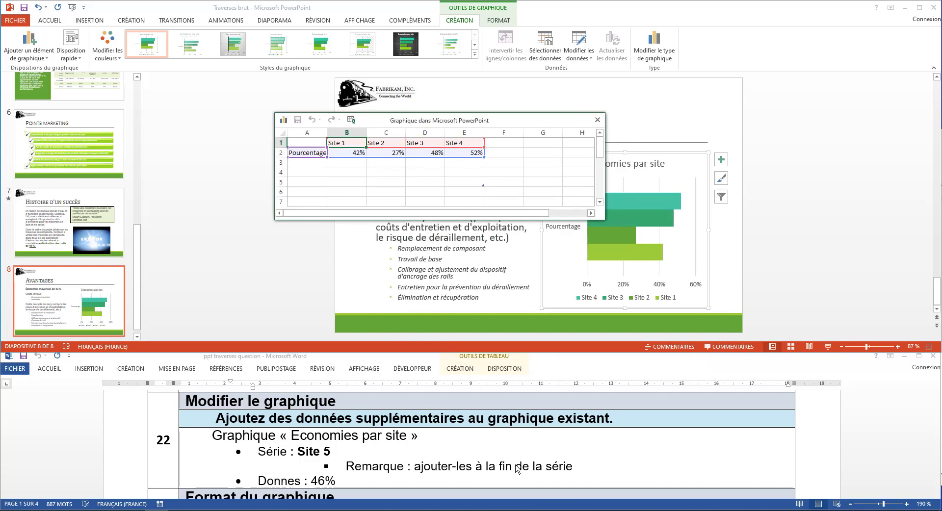
click(508, 144)
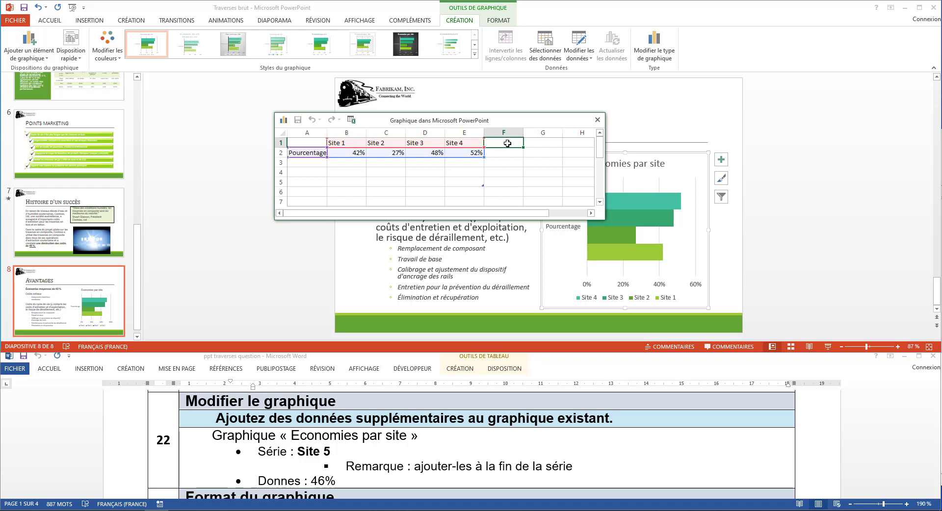
text(Site 5)
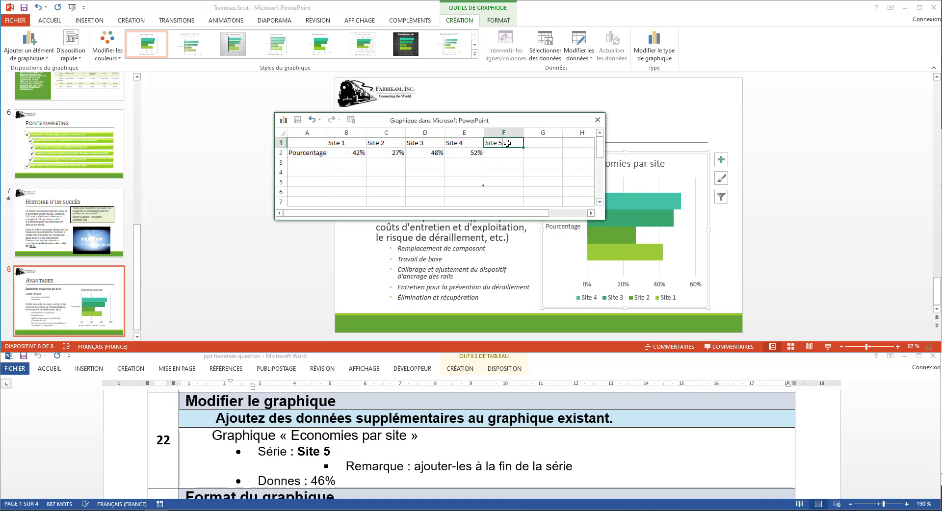
key(Return)
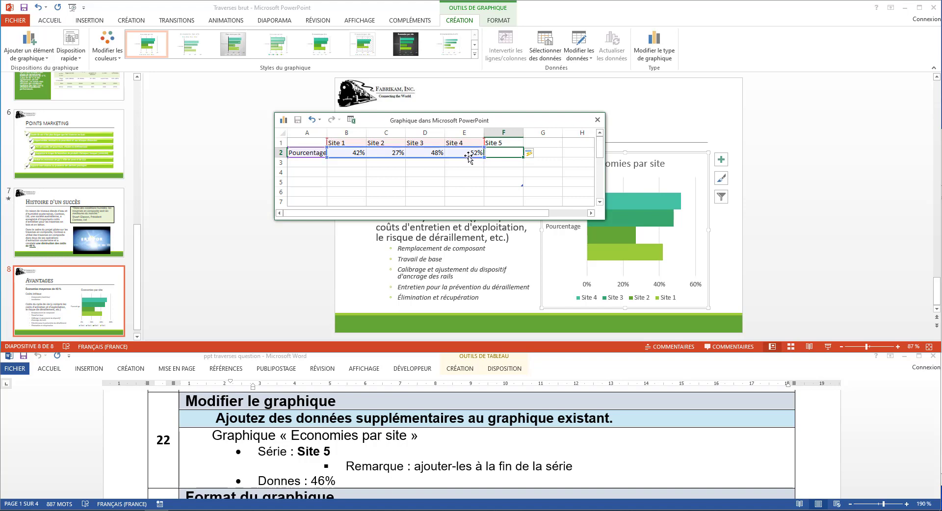
Enter 46% as the Site 5 value in cell F2, reusing E2's percentage format.
click(467, 153)
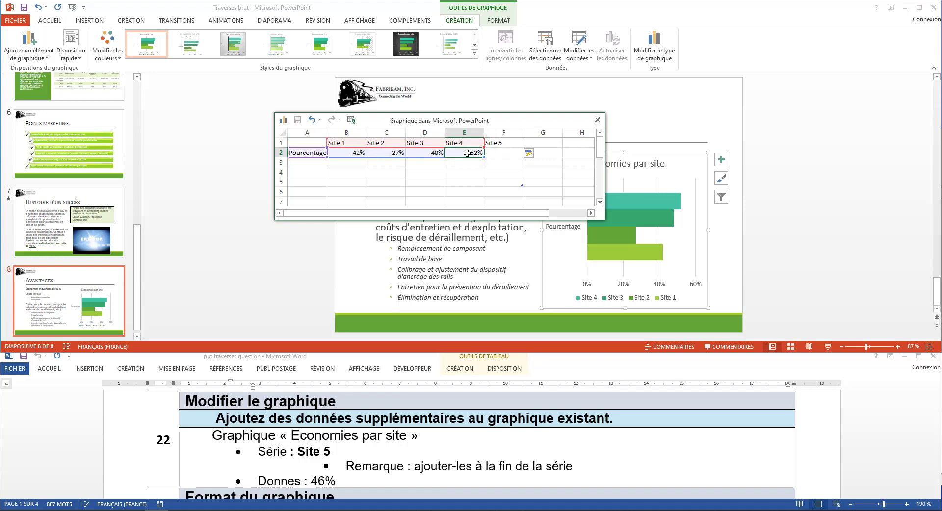
key(ctrl+c)
click(508, 154)
key(ctrl+v)
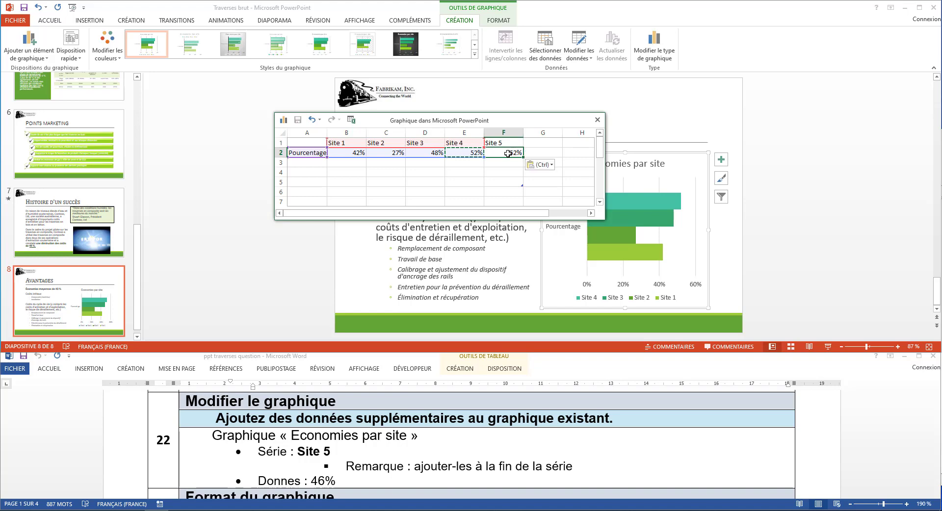
double_click(505, 153)
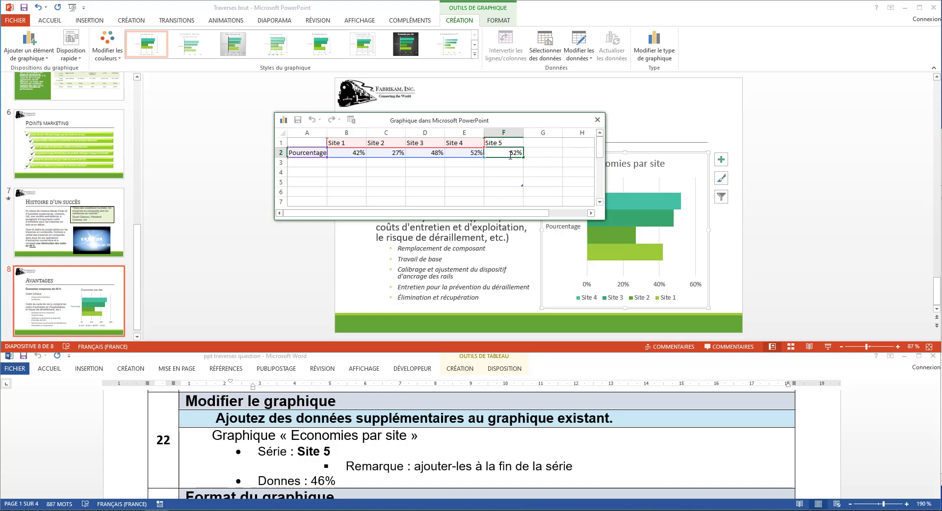
drag(511, 153, 517, 153)
text(46)
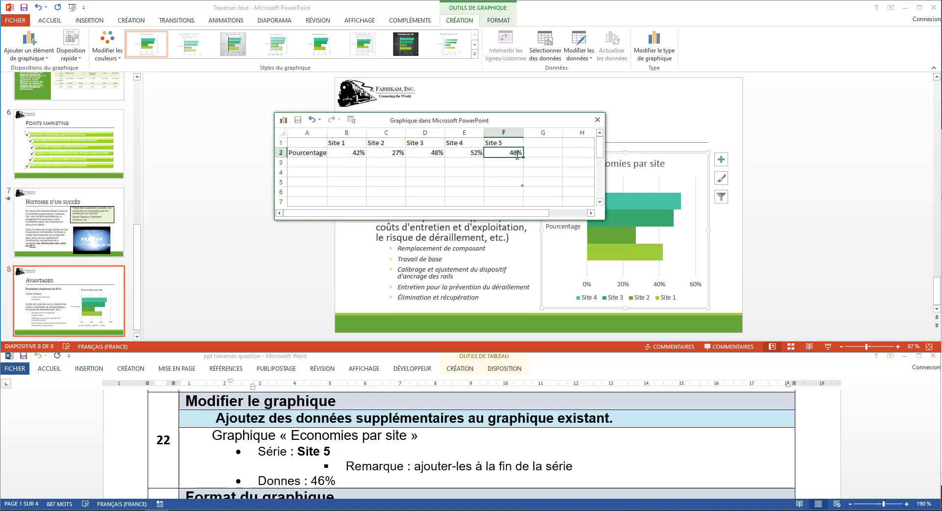
key(Return)
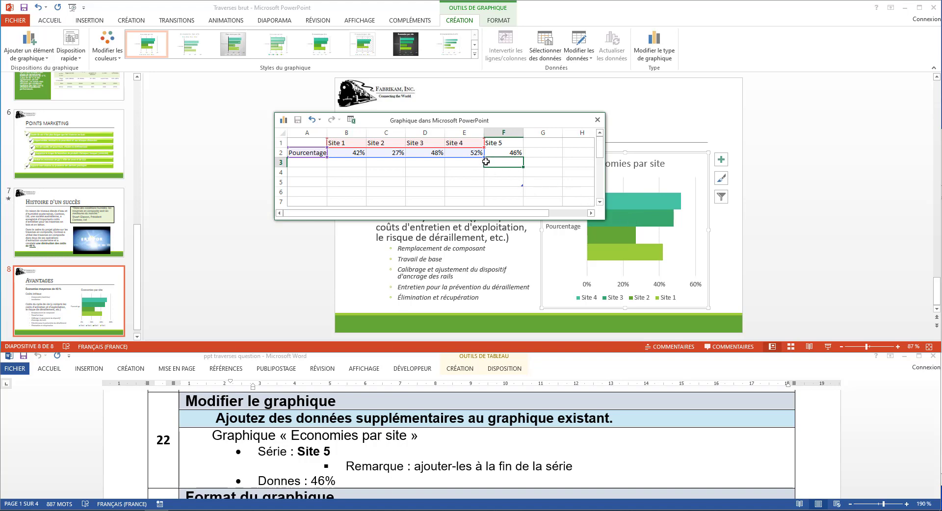
Extend the chart data range to include column F and close the data window.
click(488, 200)
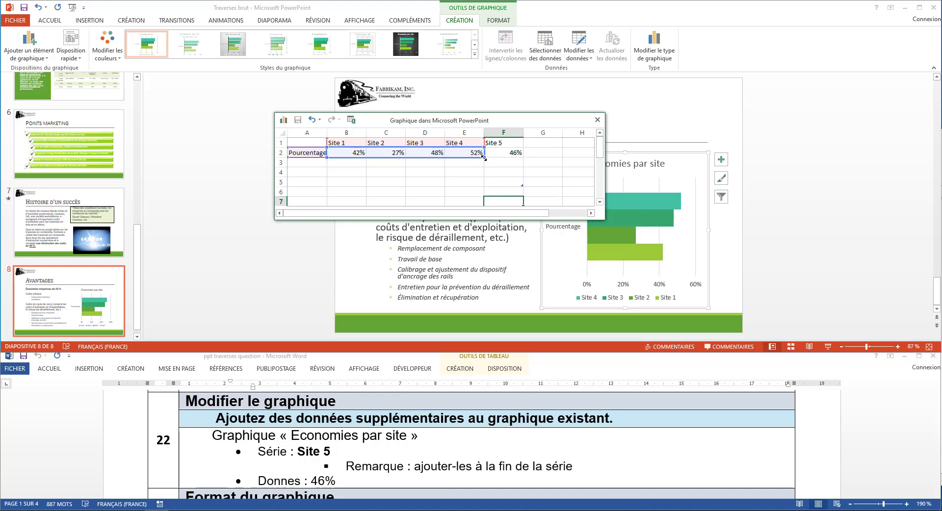
drag(484, 157, 515, 153)
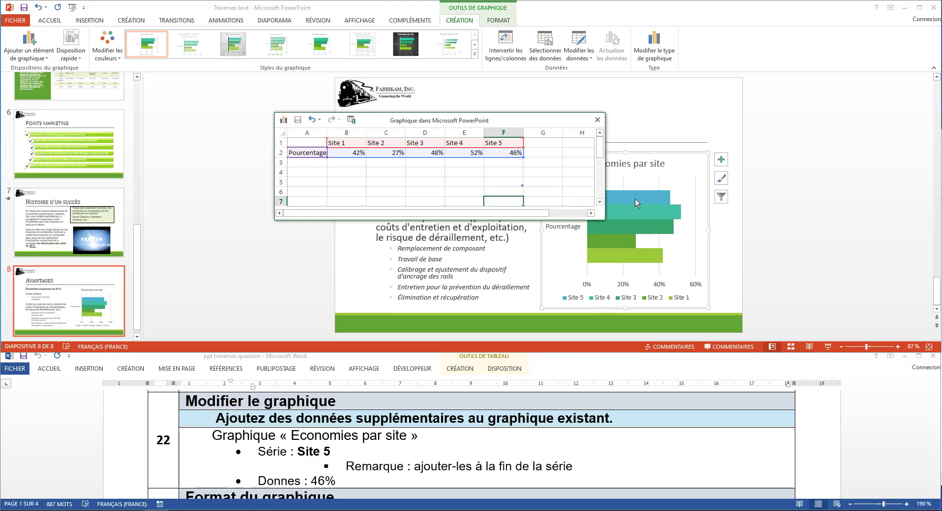
click(597, 120)
scroll(429, 458, down, 2)
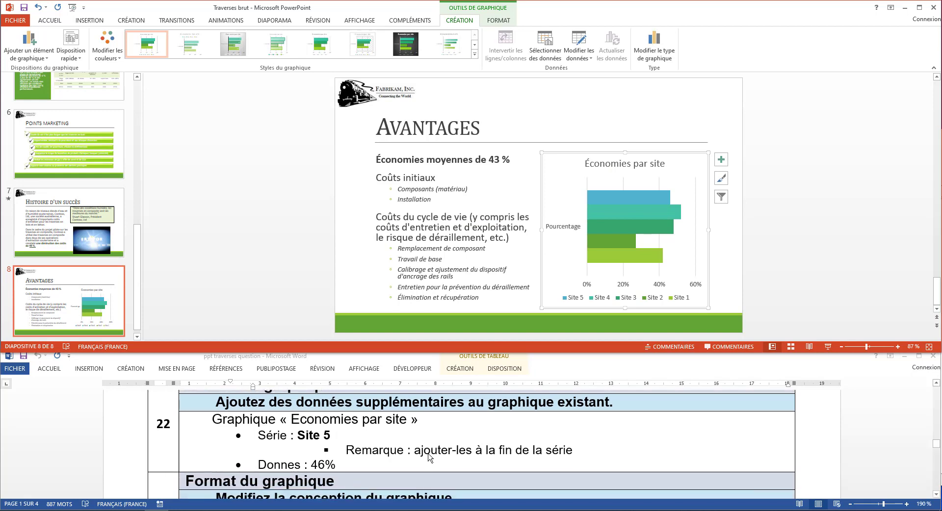
scroll(429, 457, down, 3)
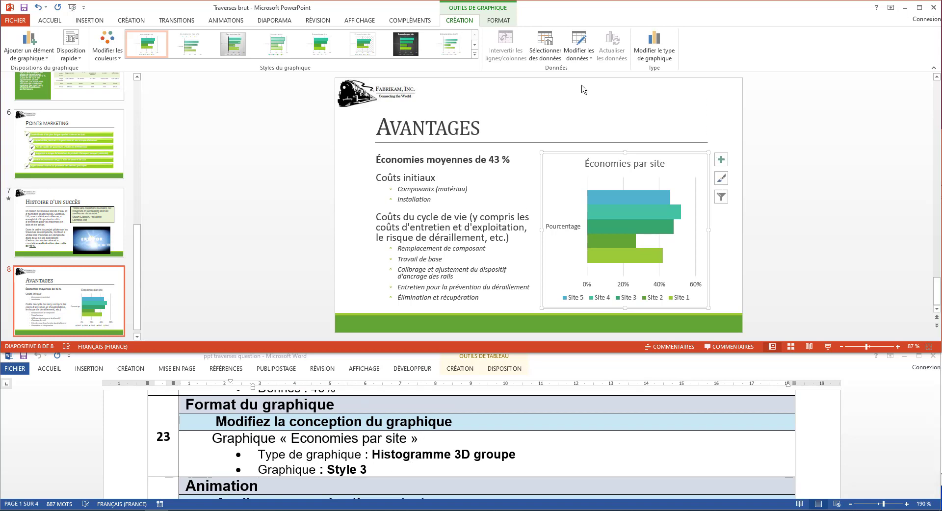
Change the chart type to 3-D Clustered Column.
click(656, 50)
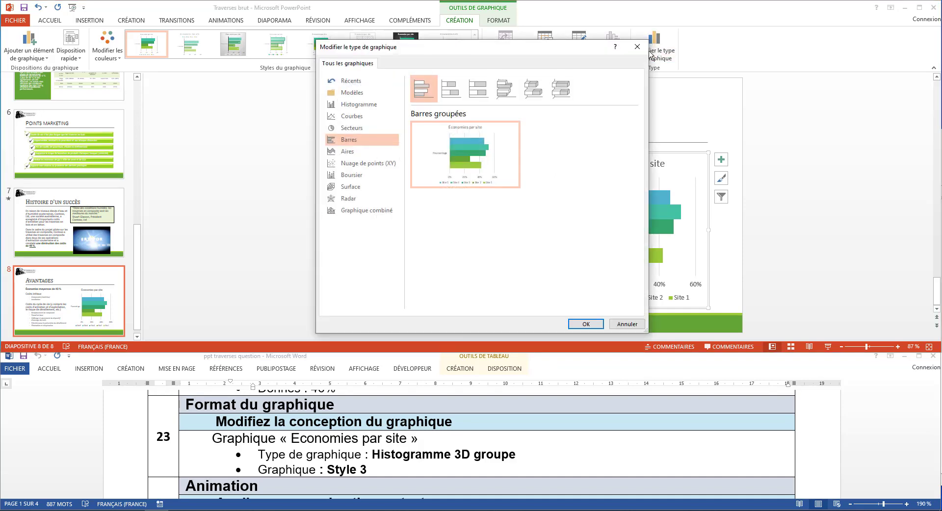
click(357, 106)
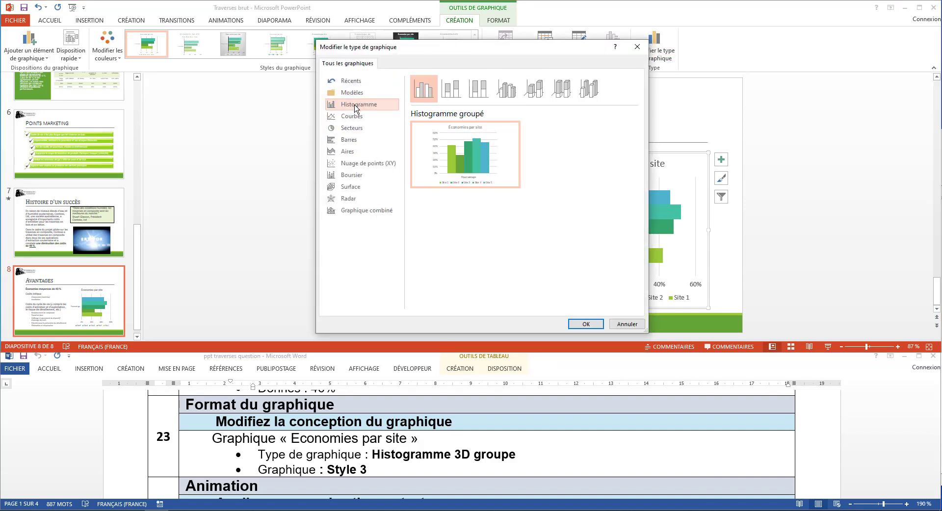
click(514, 98)
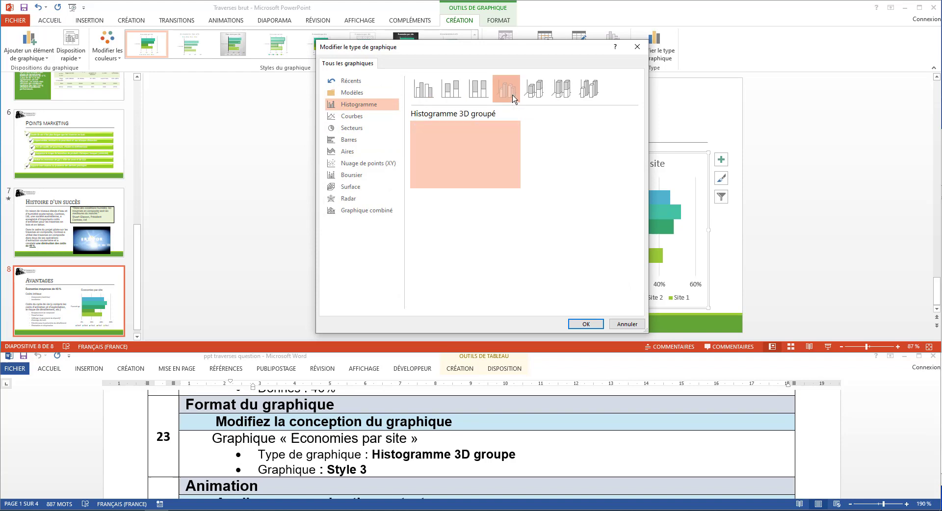
click(584, 325)
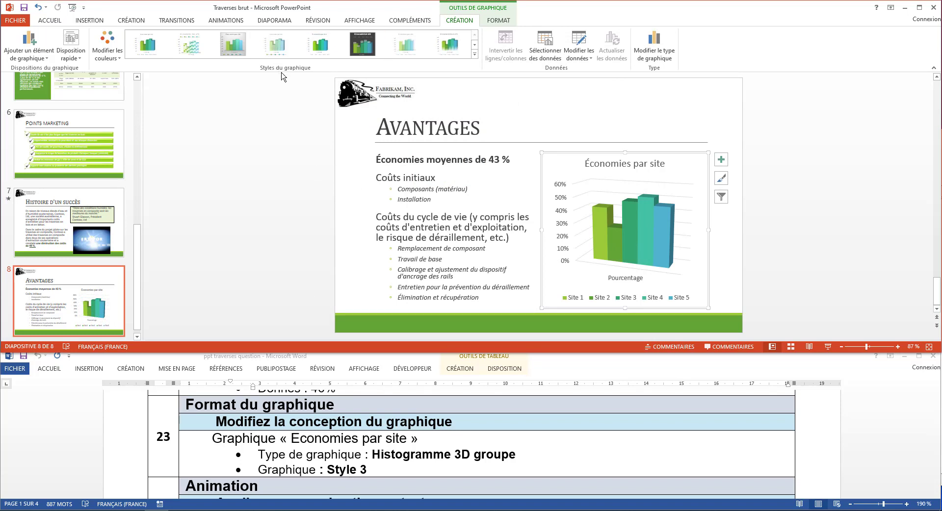
Apply chart Style 3.
click(237, 48)
scroll(288, 443, down, 1)
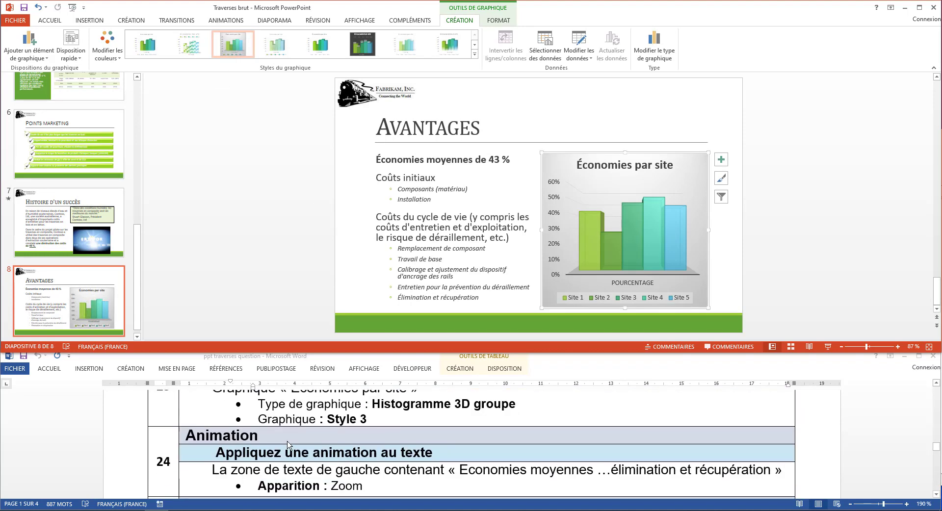
scroll(288, 444, down, 2)
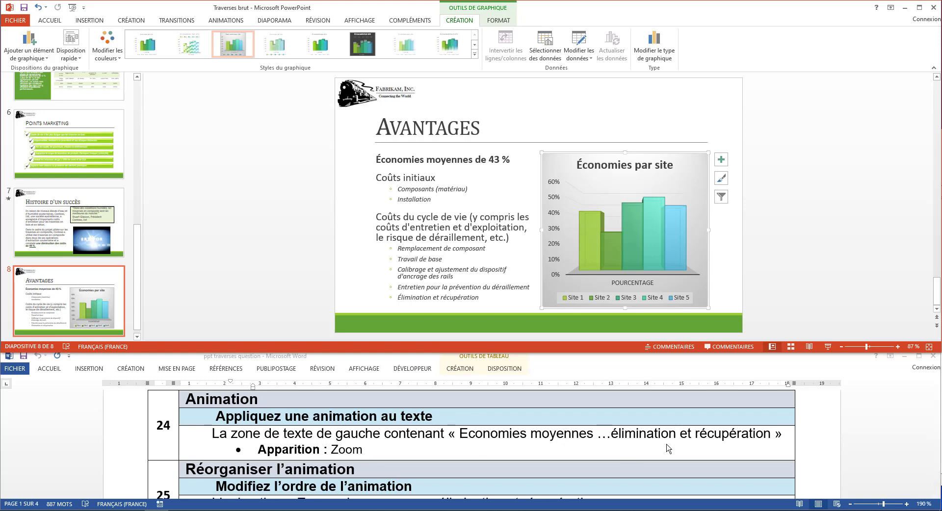
Apply the Zoom entrance effect to the whole left text box on Avantages.
click(416, 251)
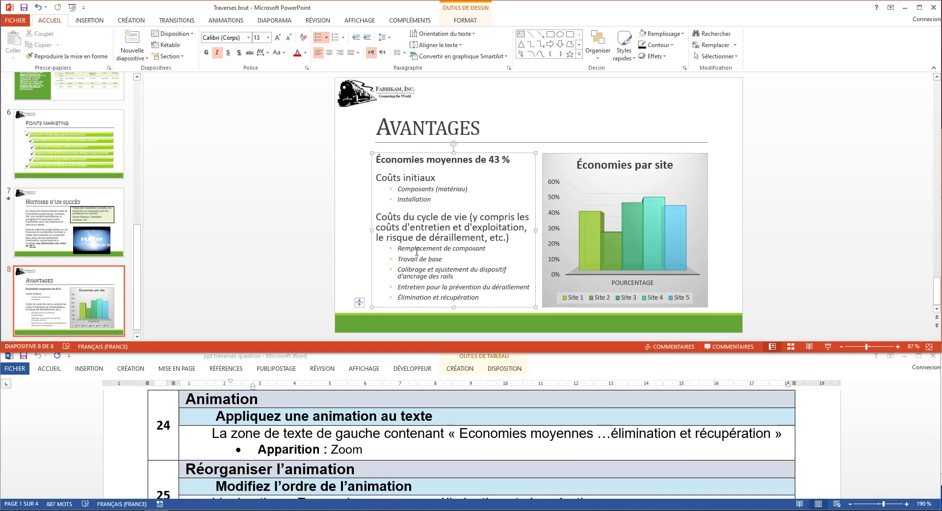
click(370, 207)
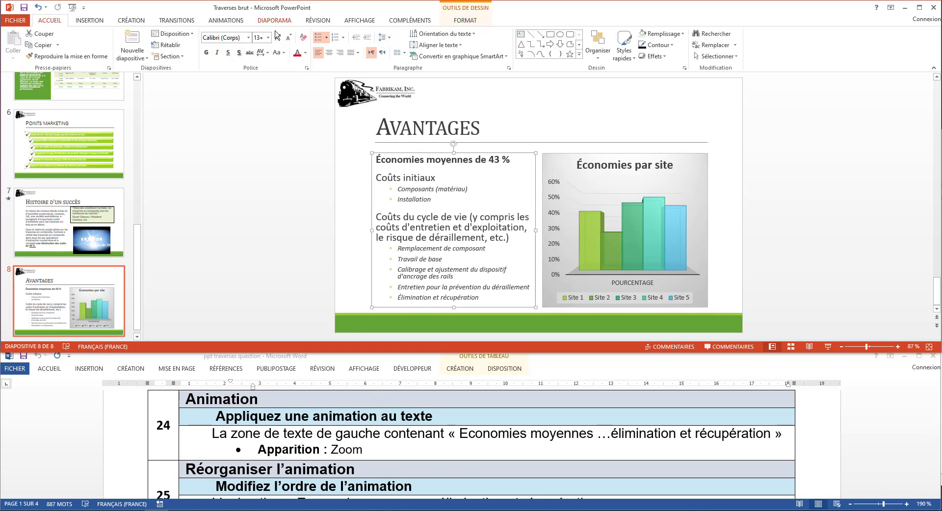
click(239, 25)
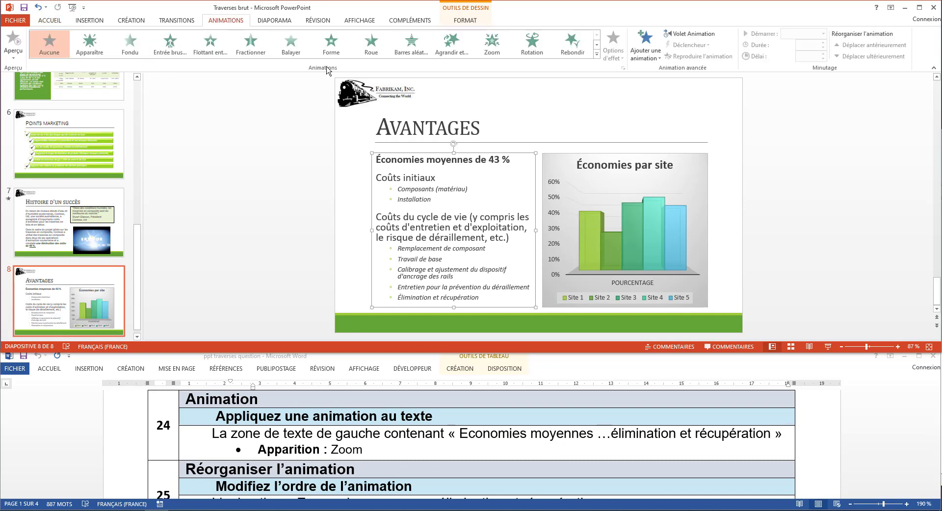
click(597, 54)
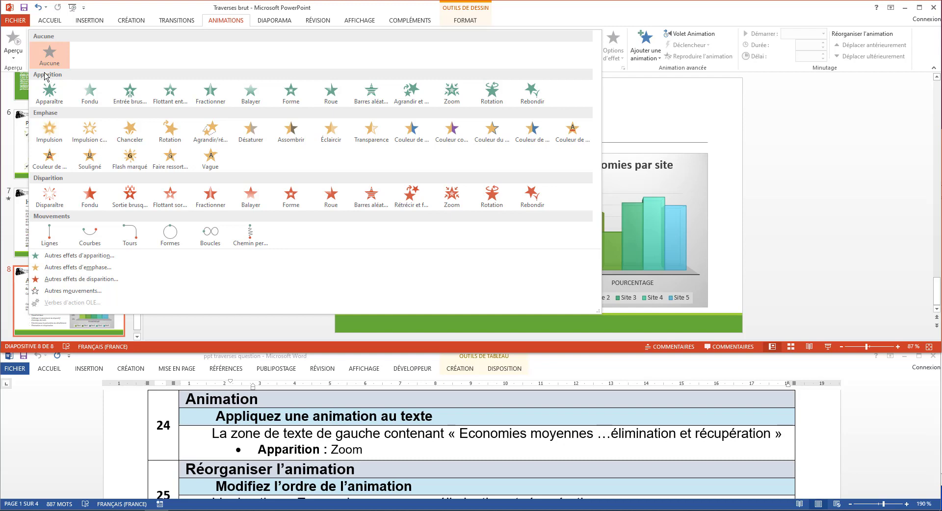
click(465, 96)
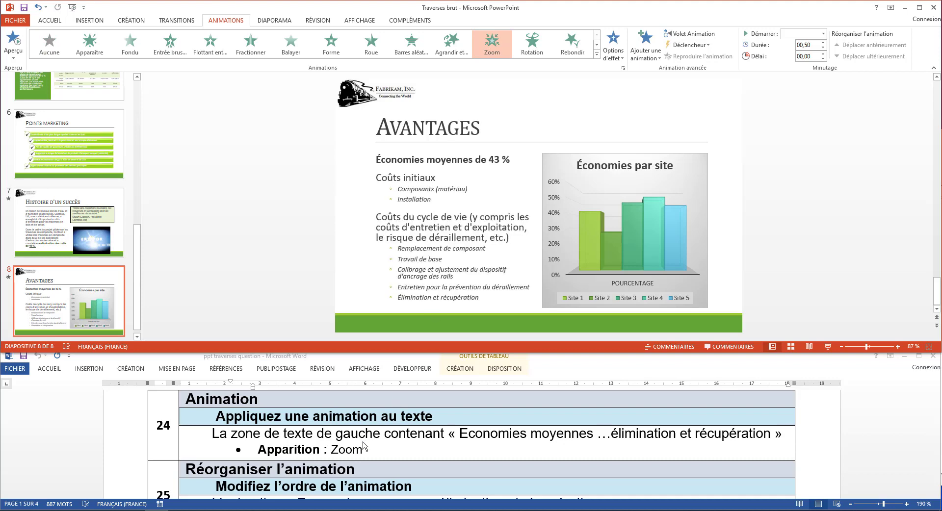
scroll(363, 445, down, 2)
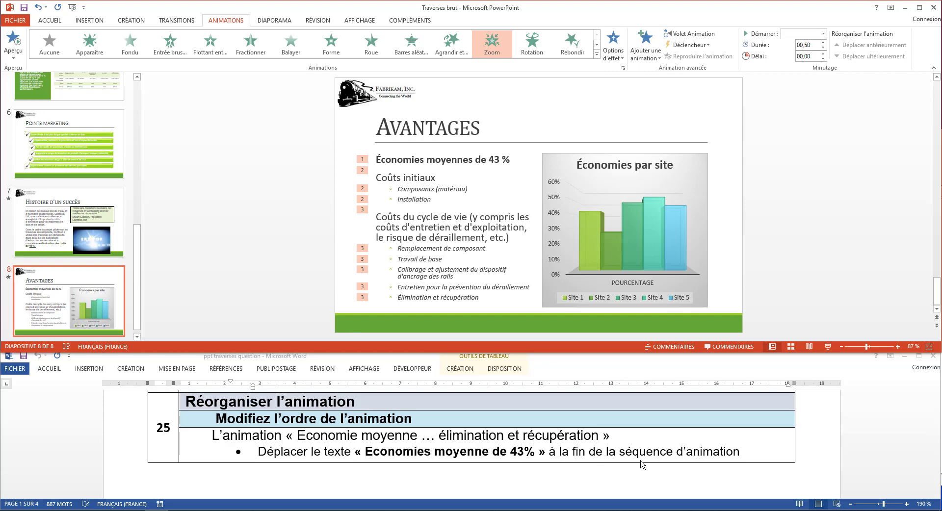
Open the Animation Pane and select the Économies moyennes de 43 % animation.
click(366, 160)
click(374, 157)
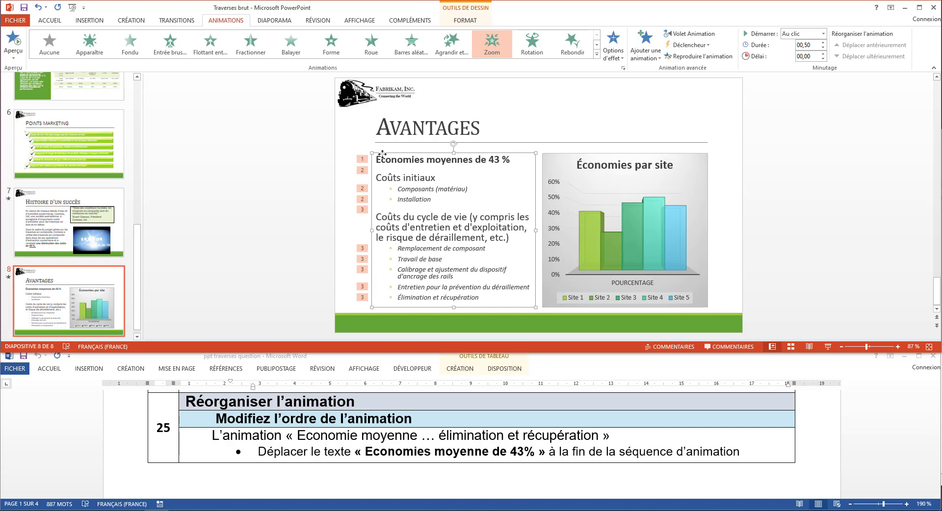
click(708, 38)
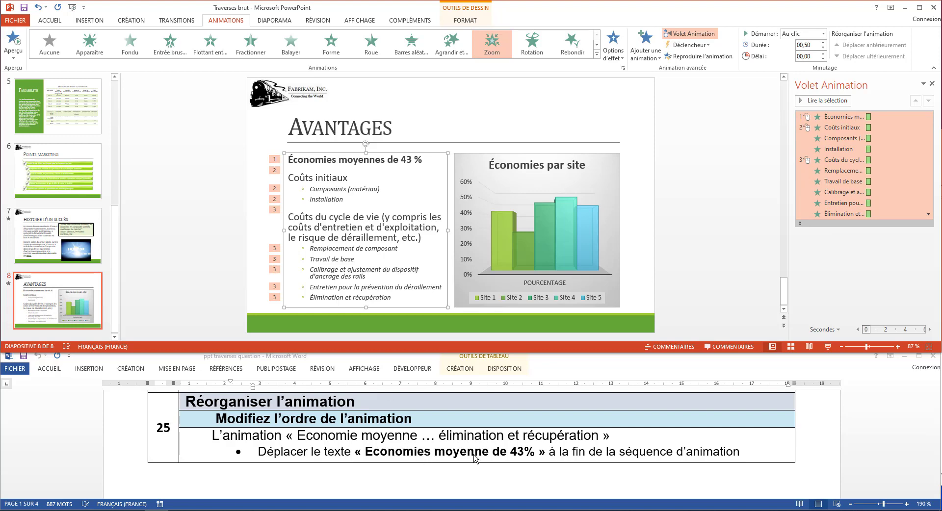
click(275, 160)
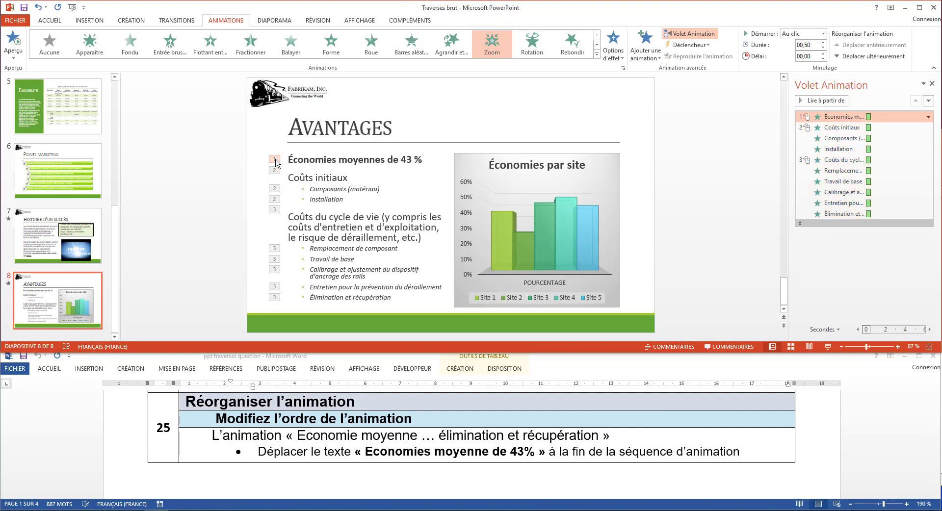
Move the Économies moyennes animation to the end of the sequence, then close the pane.
click(929, 101)
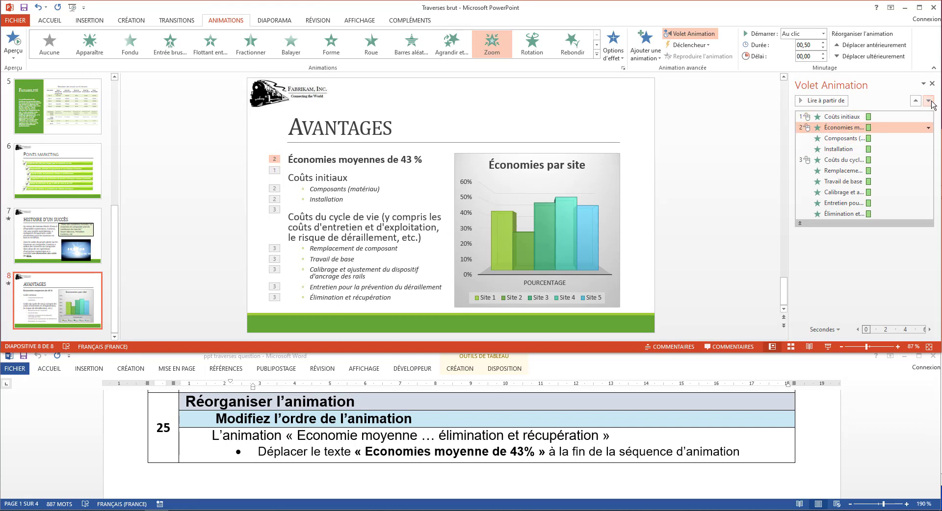
click(928, 101)
click(929, 101)
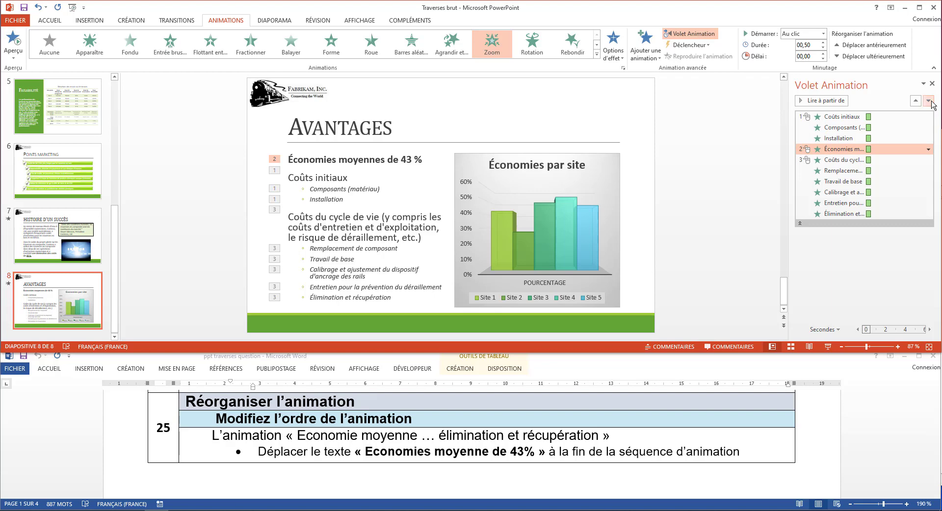
click(929, 101)
click(928, 101)
click(928, 101)
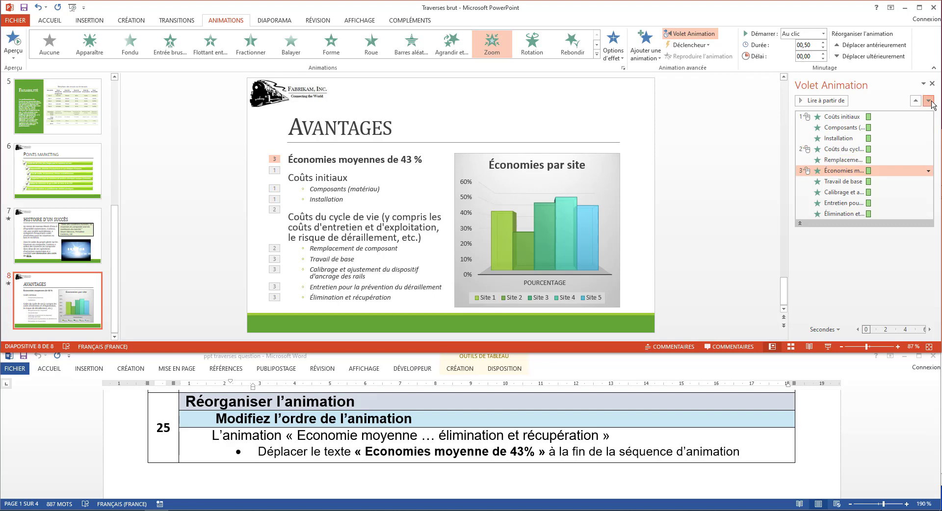
click(928, 101)
click(929, 101)
click(929, 101)
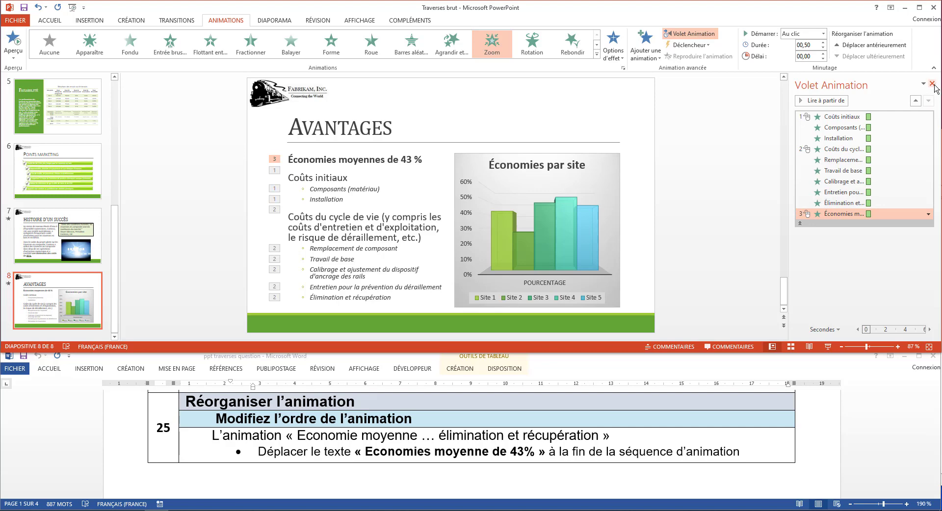
click(932, 83)
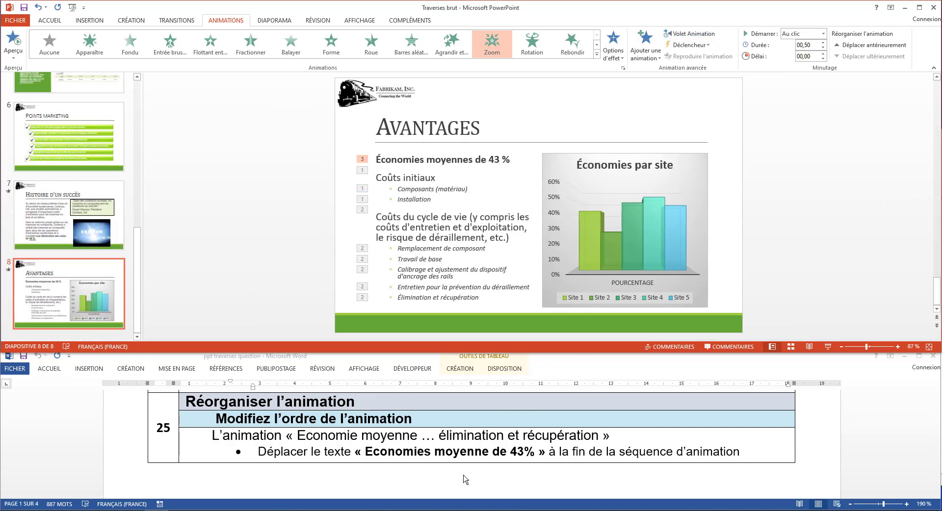
Drag the Avantages thumbnail above Histoire d'un succès so it becomes slide 7.
scroll(465, 480, down, 1)
scroll(465, 479, down, 2)
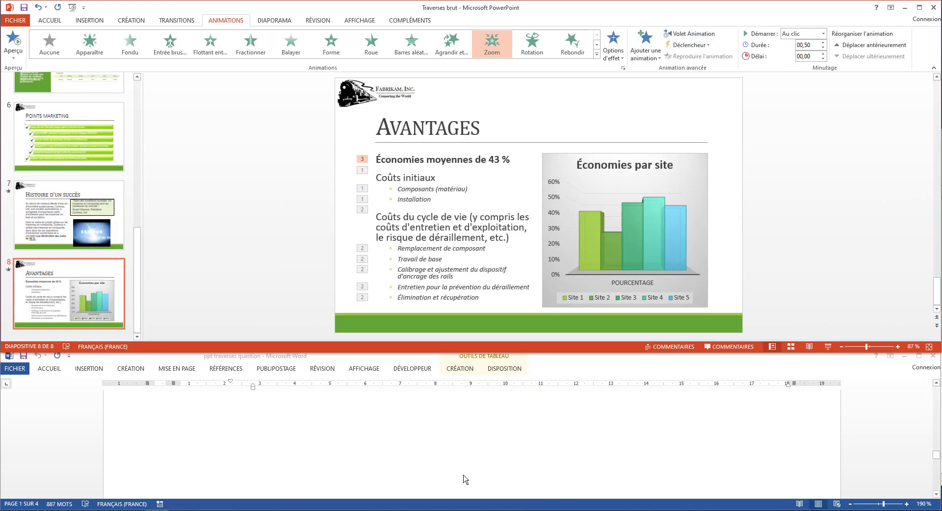
scroll(465, 479, down, 2)
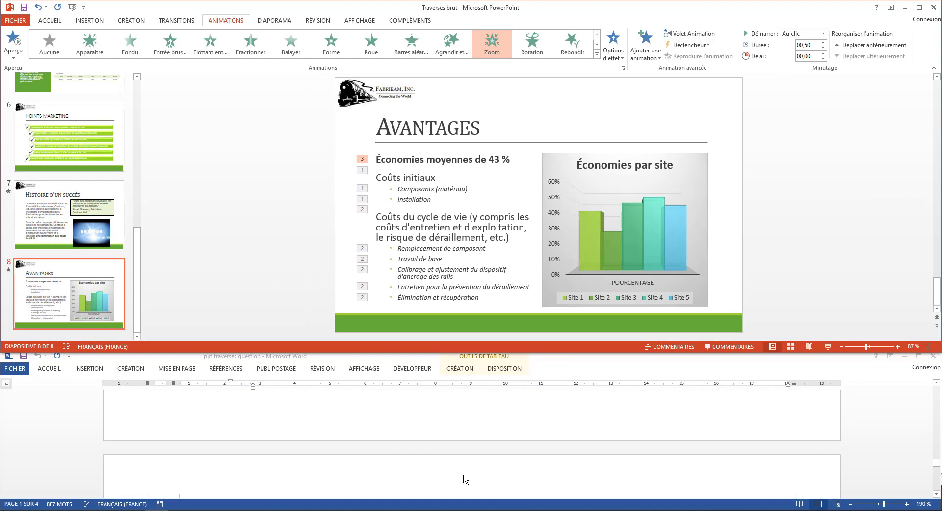
scroll(465, 480, down, 3)
scroll(465, 479, up, 1)
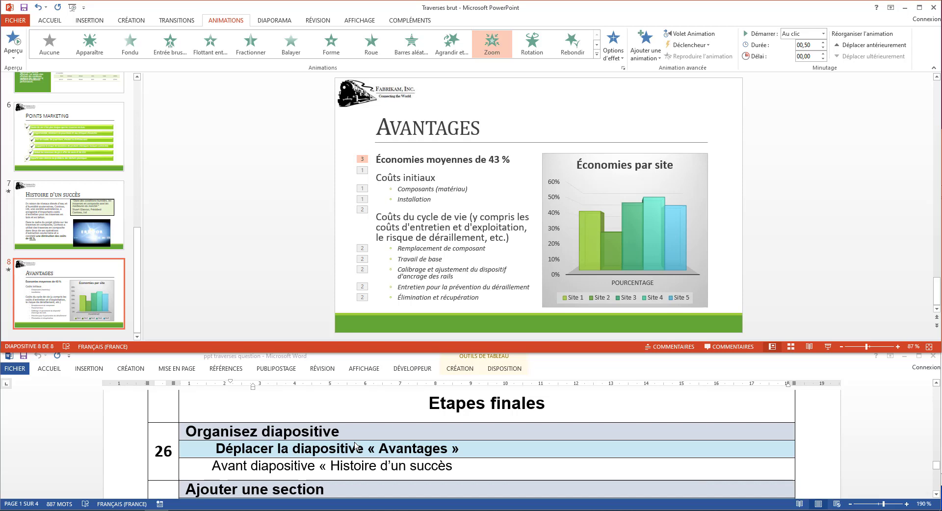
scroll(291, 433, down, 1)
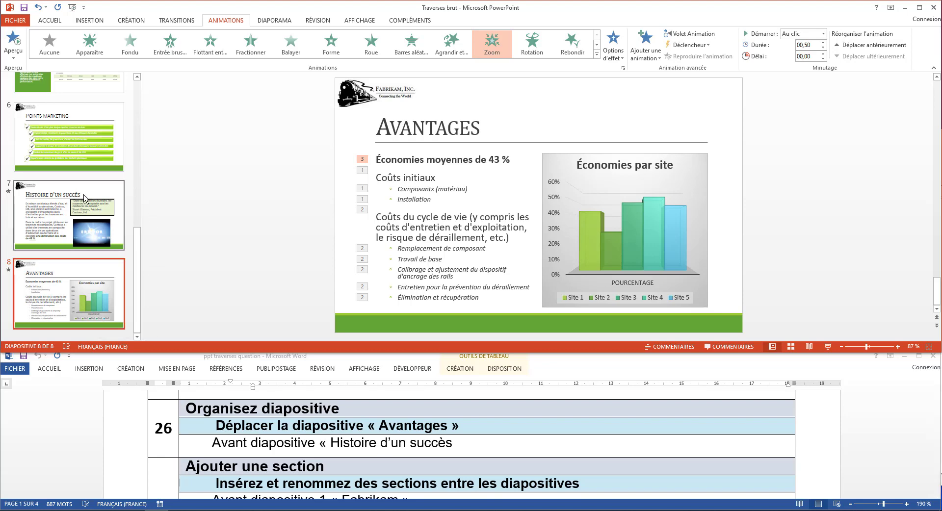
drag(79, 285, 89, 201)
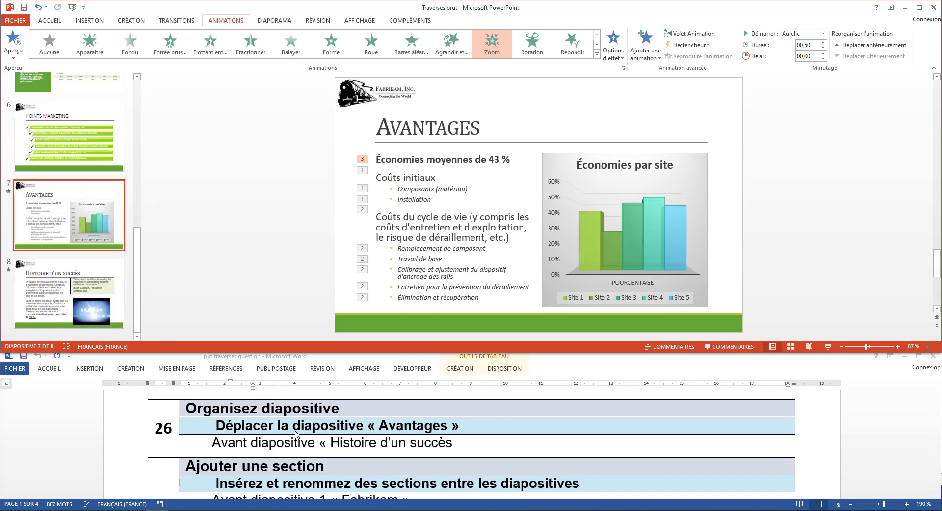
scroll(304, 448, down, 1)
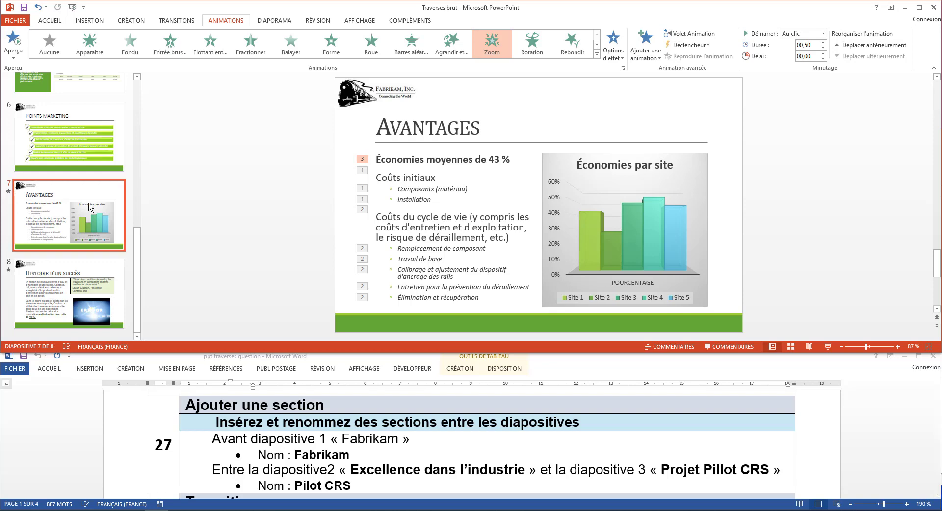
scroll(89, 208, up, 5)
Add a section before slide 1 and name it Fabrikam.
scroll(89, 208, up, 1)
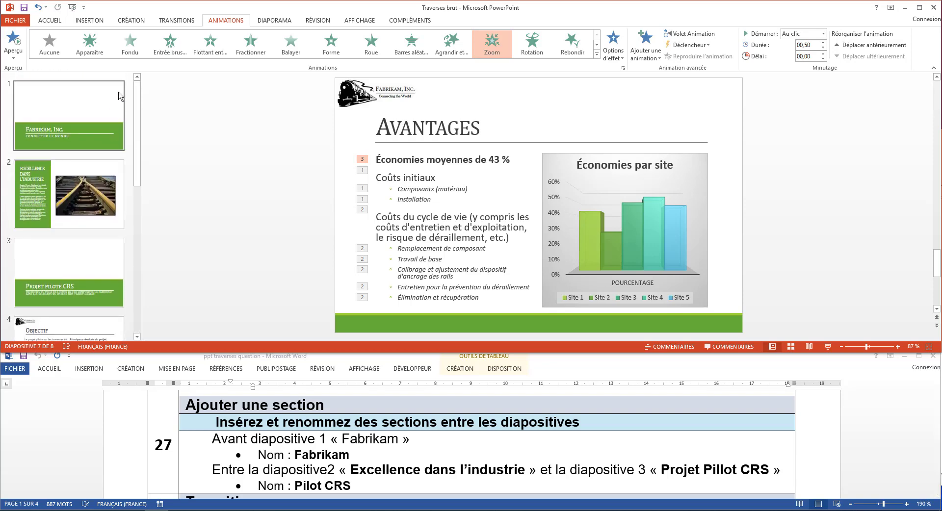
click(100, 78)
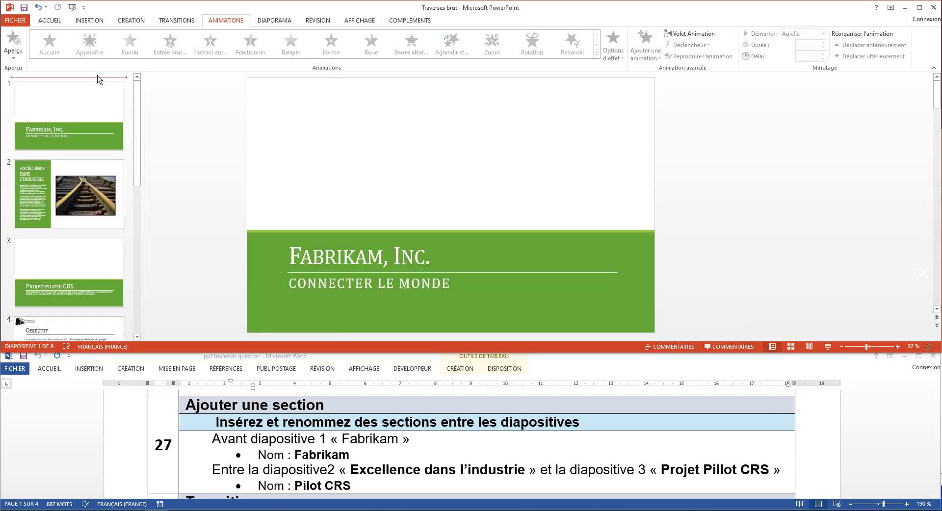
click(55, 21)
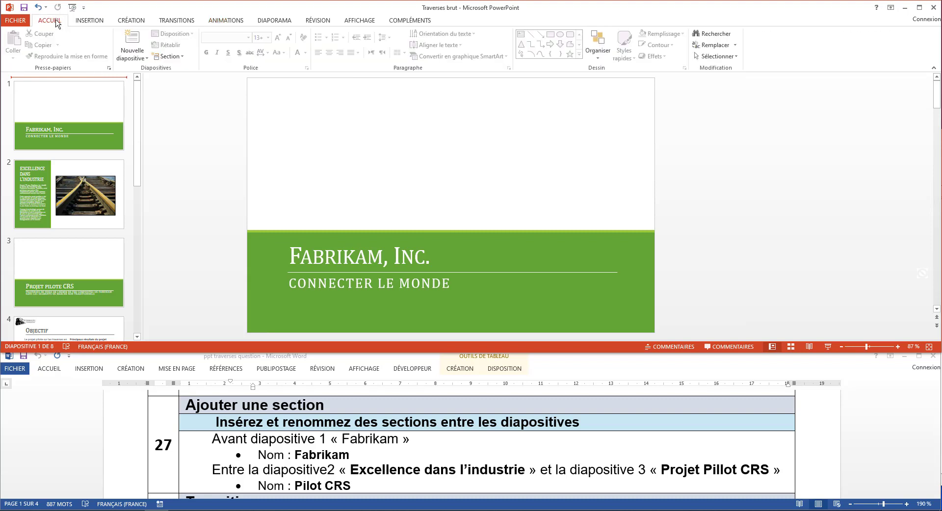
click(169, 58)
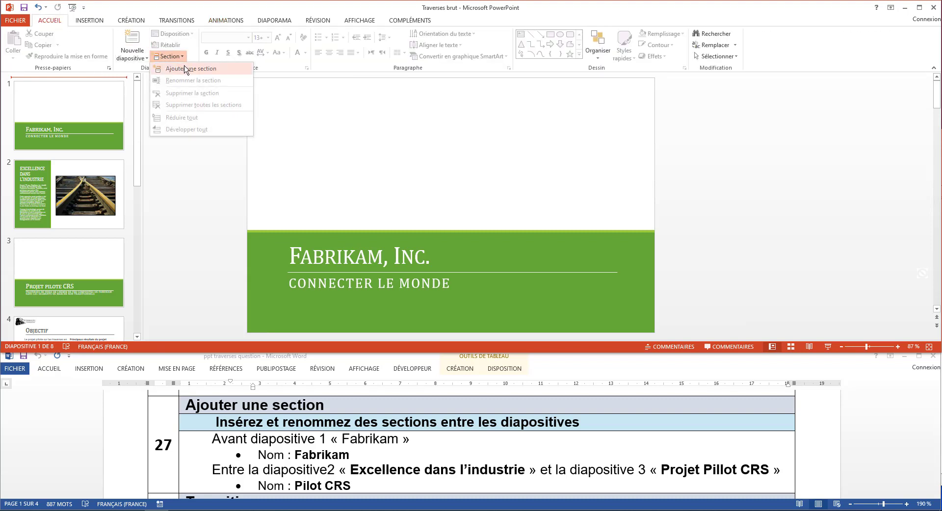
click(185, 69)
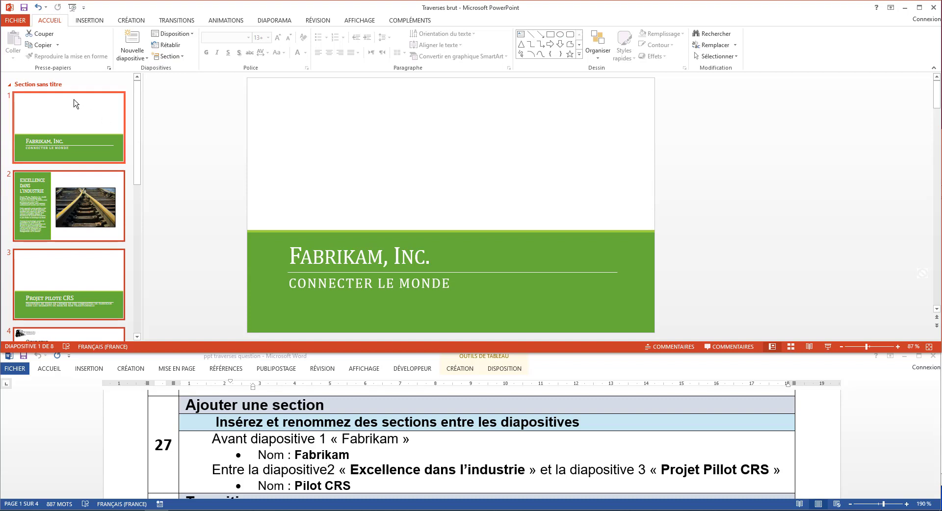
click(167, 56)
click(178, 80)
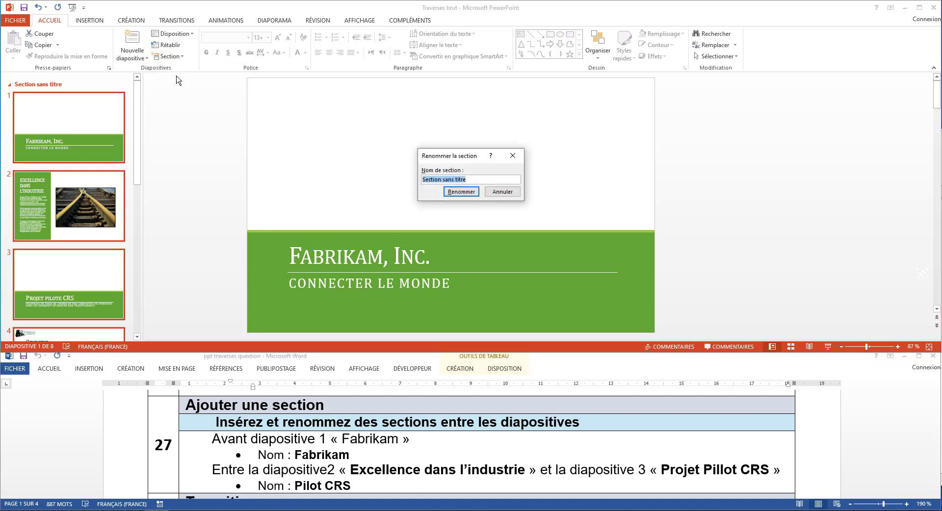
text(F)
text(ikam)
click(460, 192)
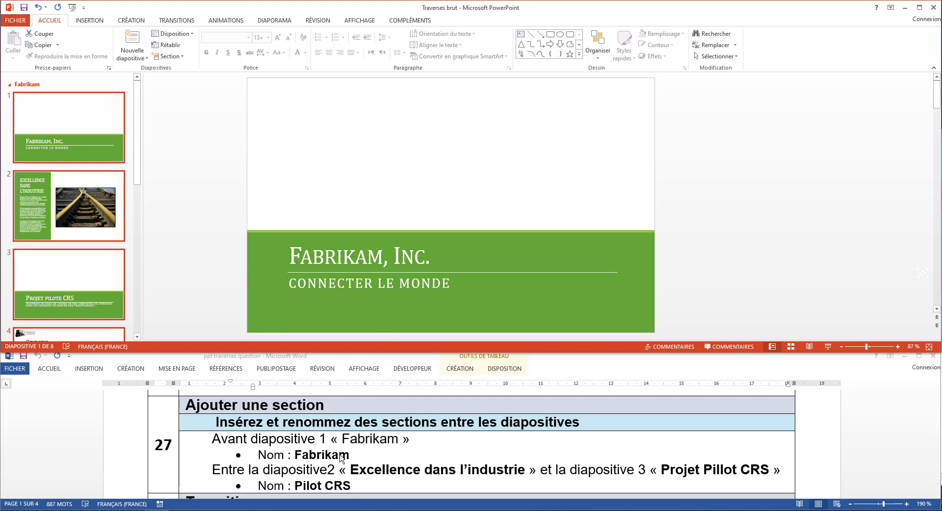
Add a section before slide 3 and name it Pilot CRS.
click(44, 246)
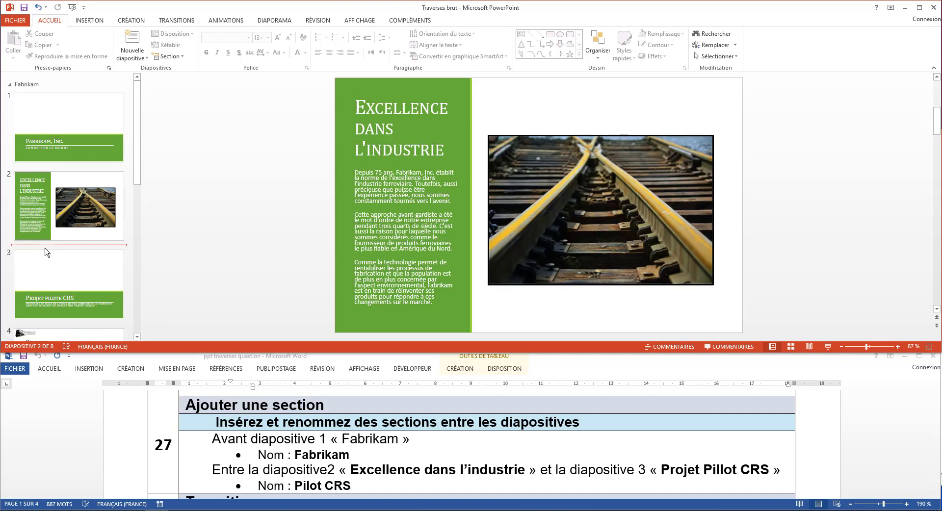
click(168, 56)
click(191, 69)
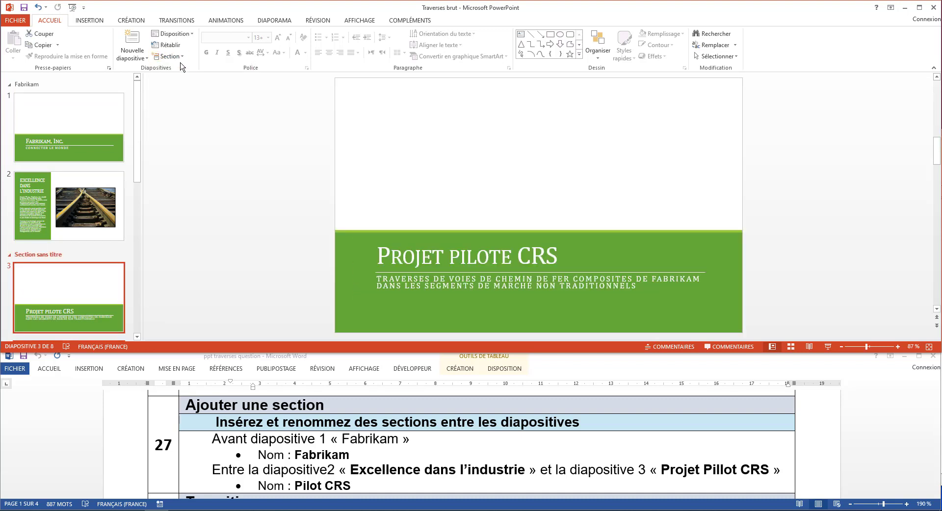
click(176, 57)
click(183, 80)
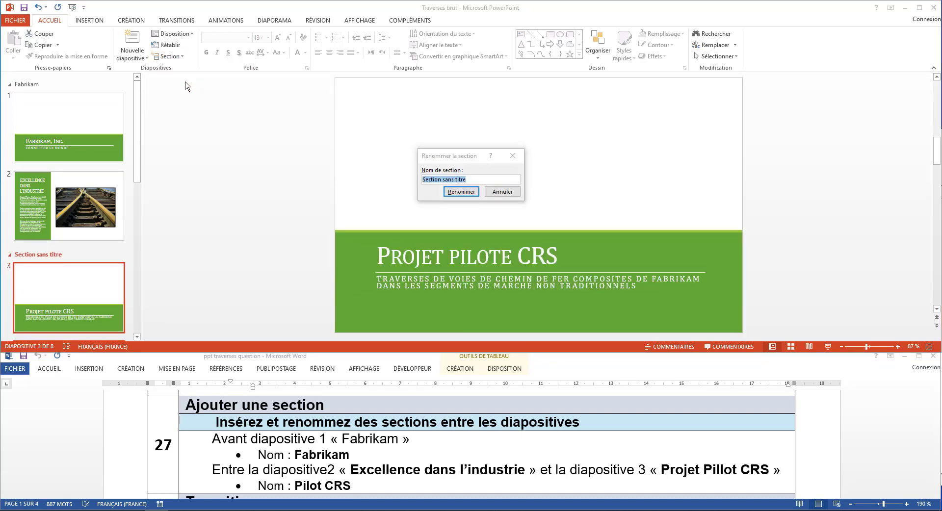
text(Pilot CRS)
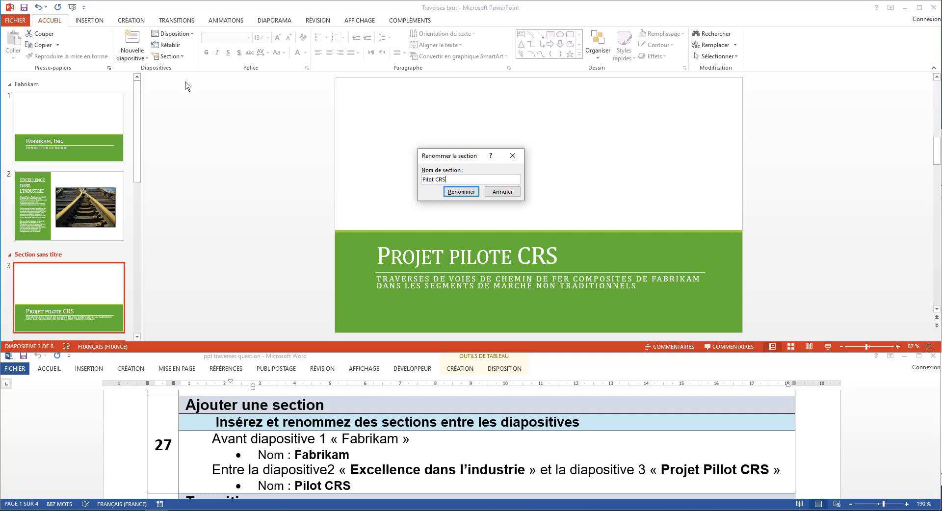
click(452, 192)
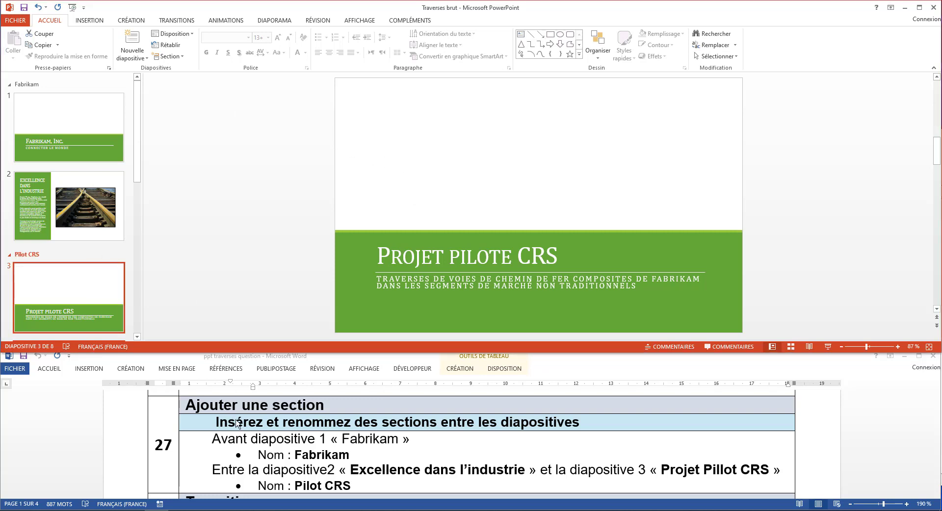
Select slides 1–3 and 5–8 together, leaving slide 4 Objectif out.
scroll(237, 424, down, 4)
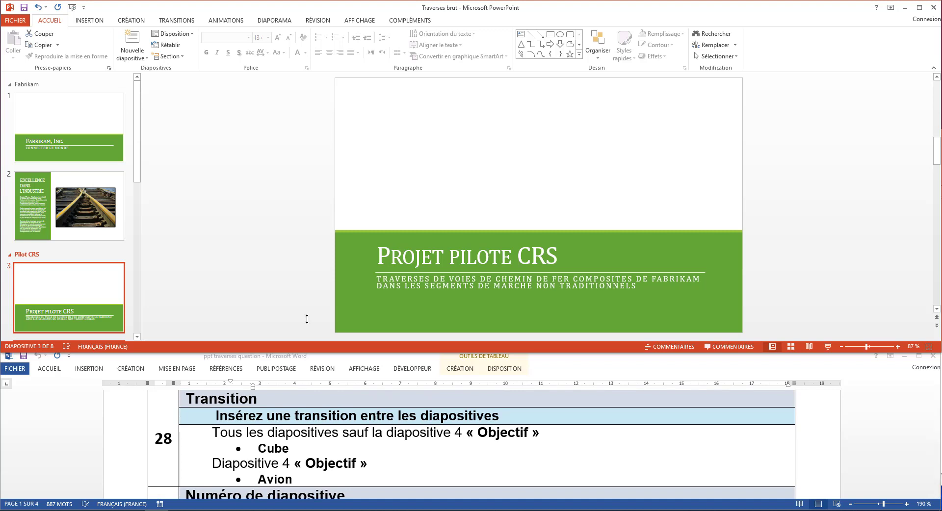
click(83, 132)
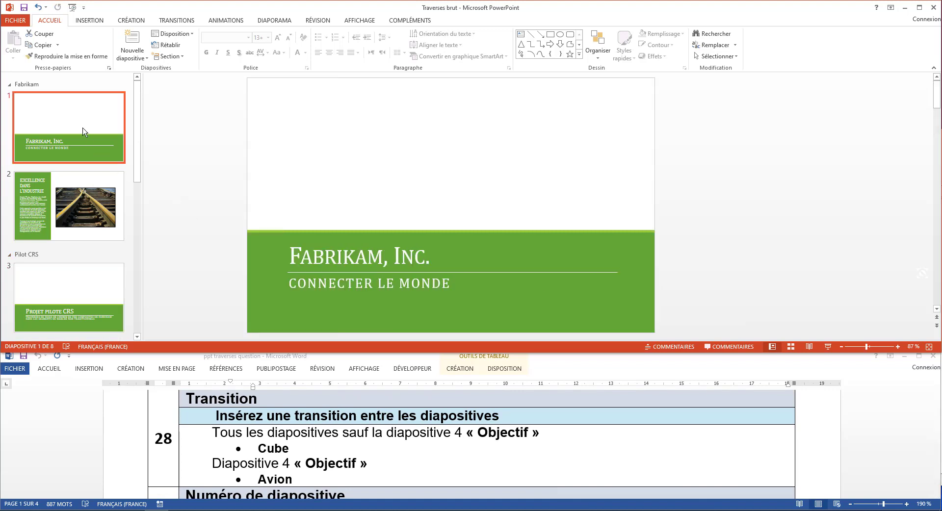
ctrl+click(83, 189)
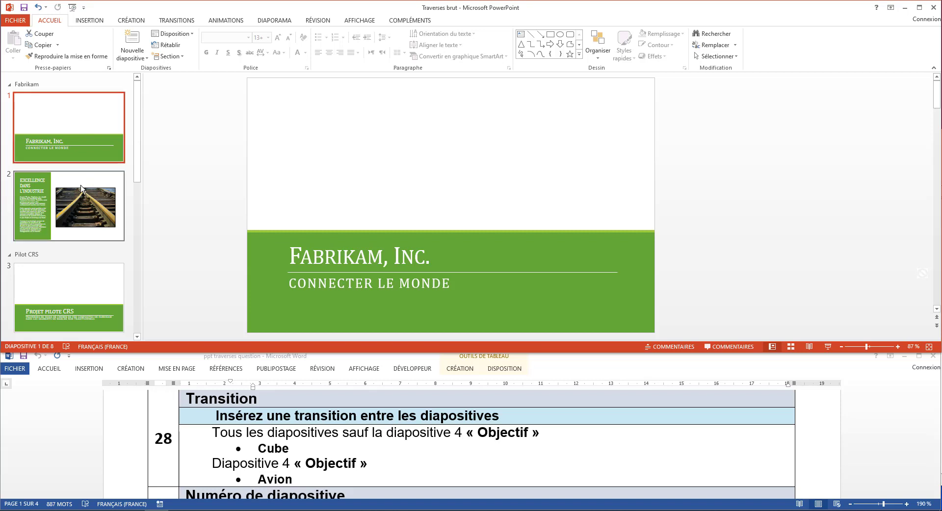
ctrl+click(86, 271)
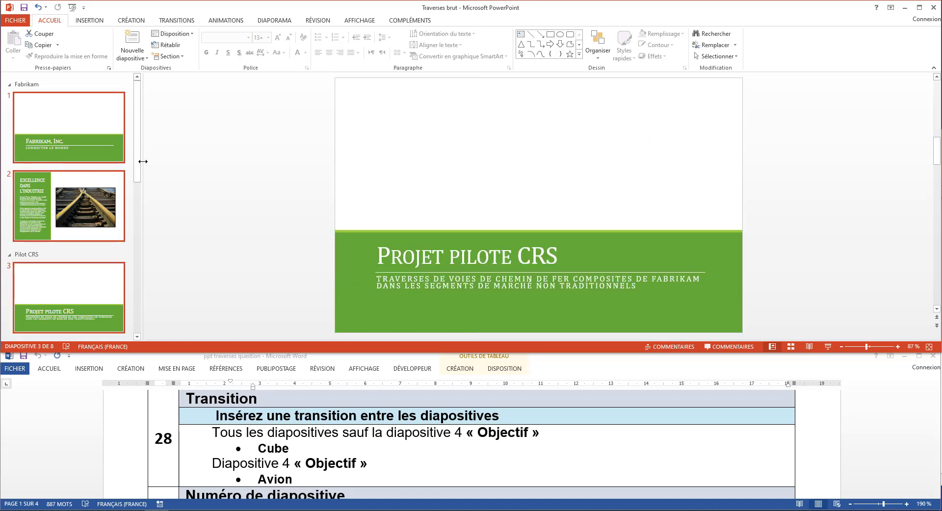
drag(139, 163, 139, 245)
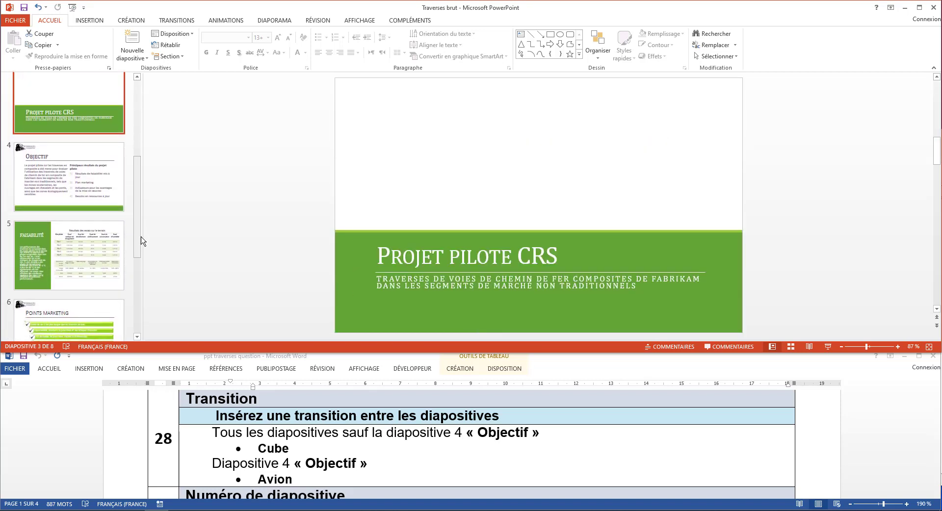
ctrl+click(74, 240)
ctrl+click(98, 308)
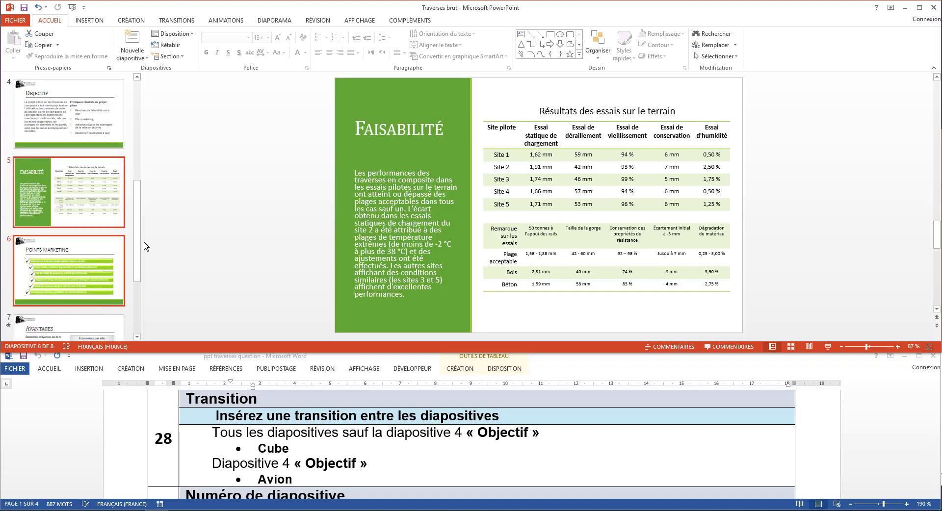
drag(140, 238, 141, 295)
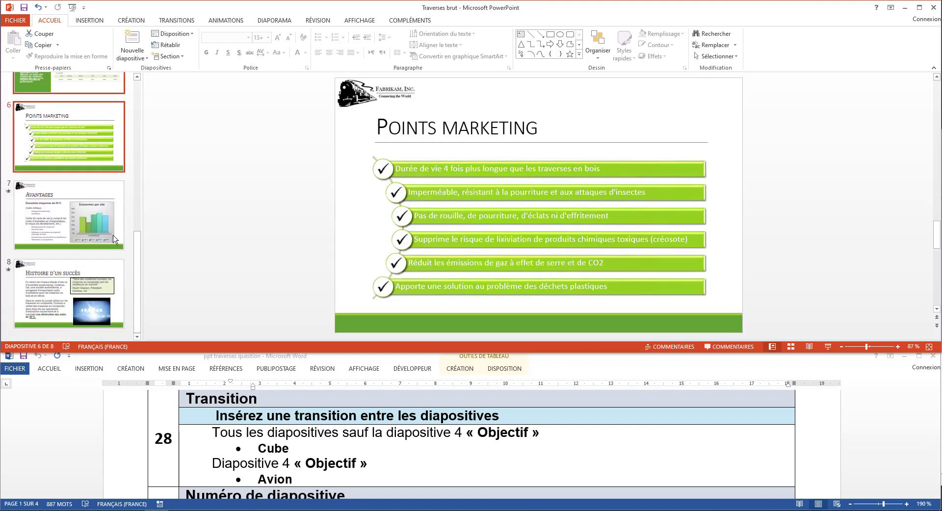
ctrl+click(91, 222)
ctrl+click(96, 287)
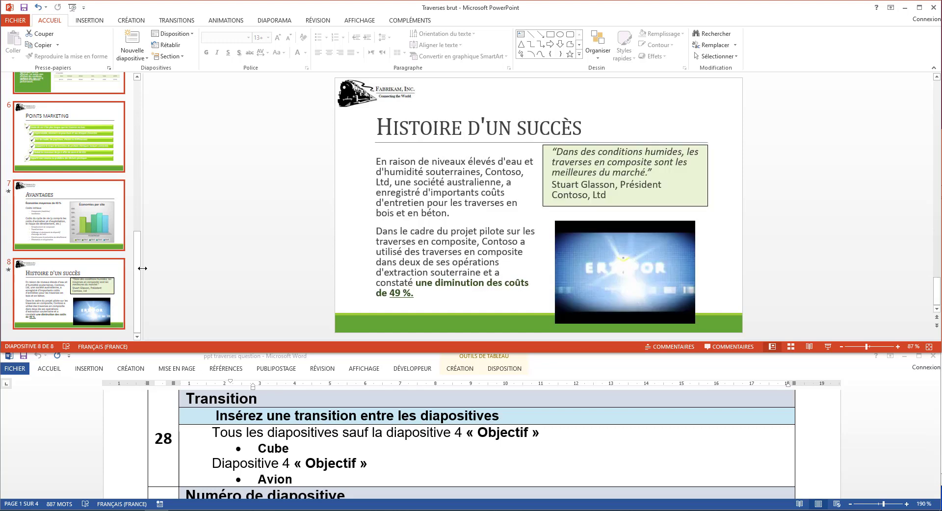
drag(141, 267, 143, 69)
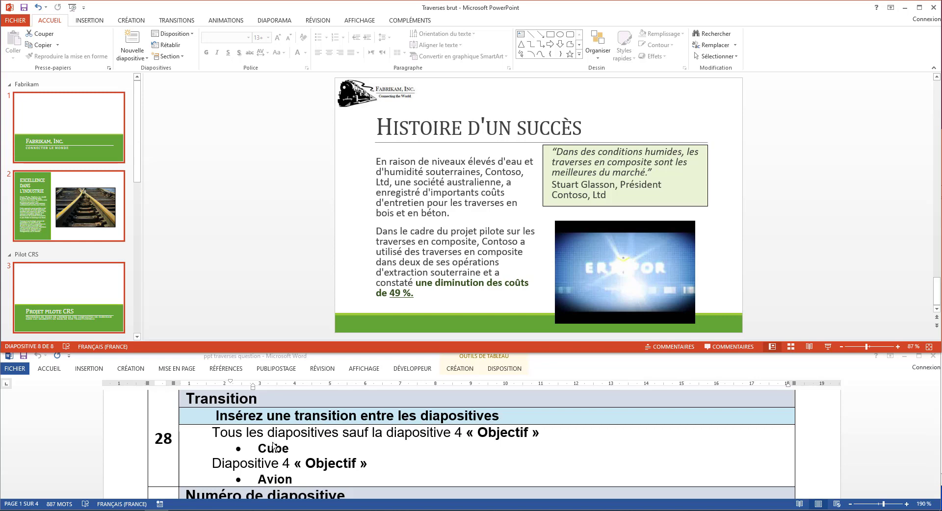
Apply the Cube transition to the selected slides.
click(182, 21)
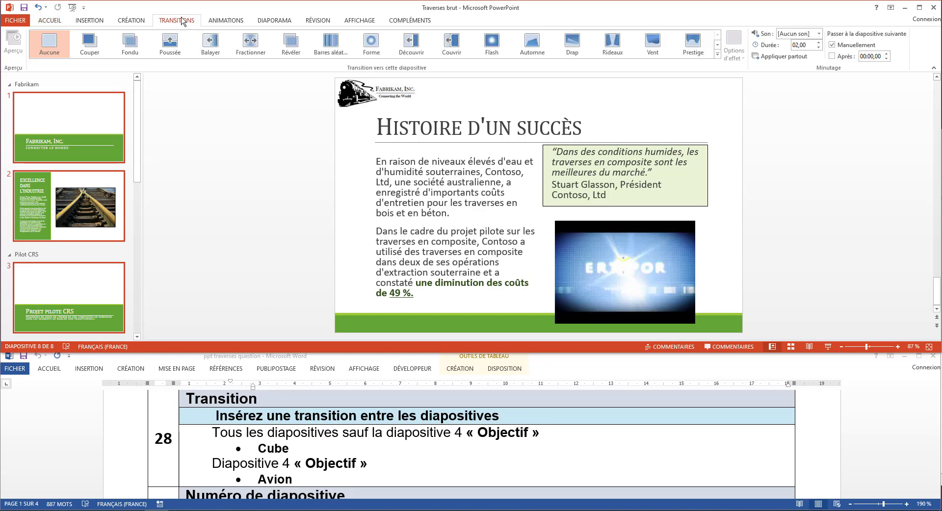
click(717, 54)
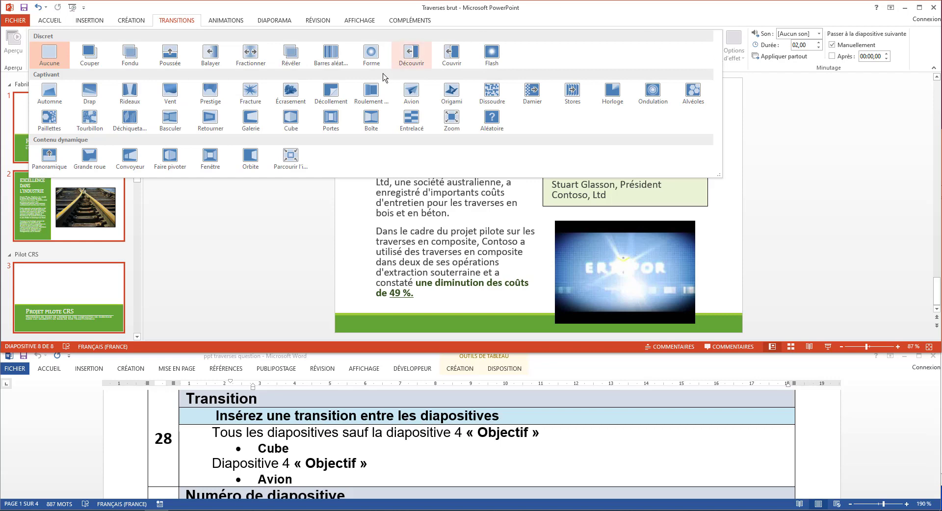
click(292, 123)
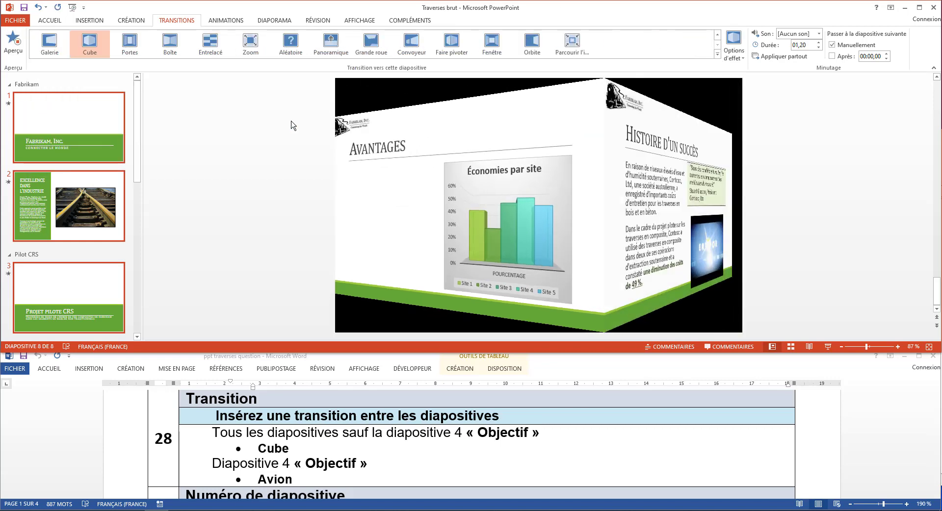
scroll(294, 428, down, 1)
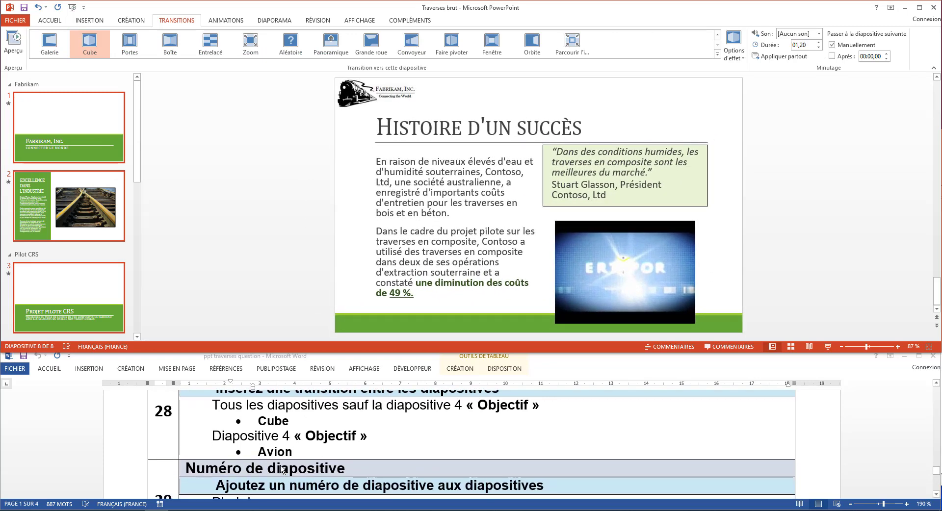
scroll(91, 223, down, 3)
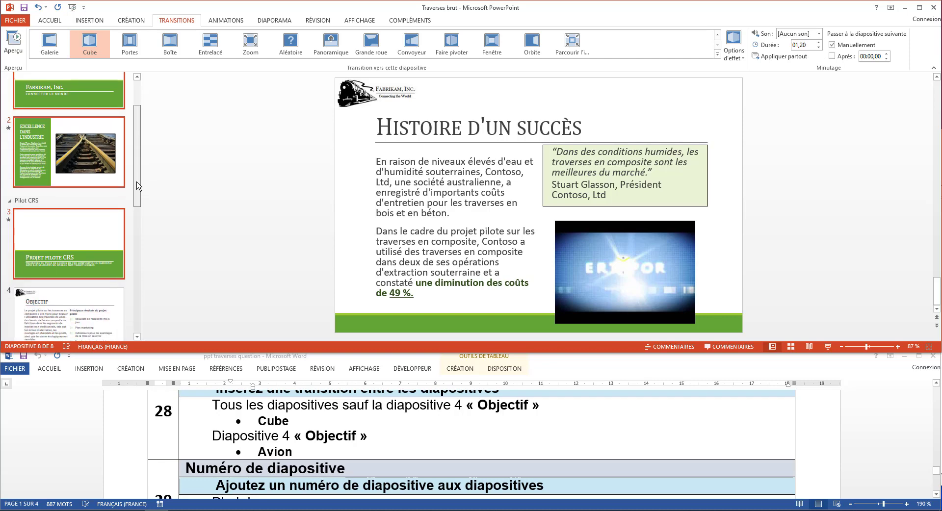
Apply the Avion transition to slide 4 Objectif alone.
click(83, 230)
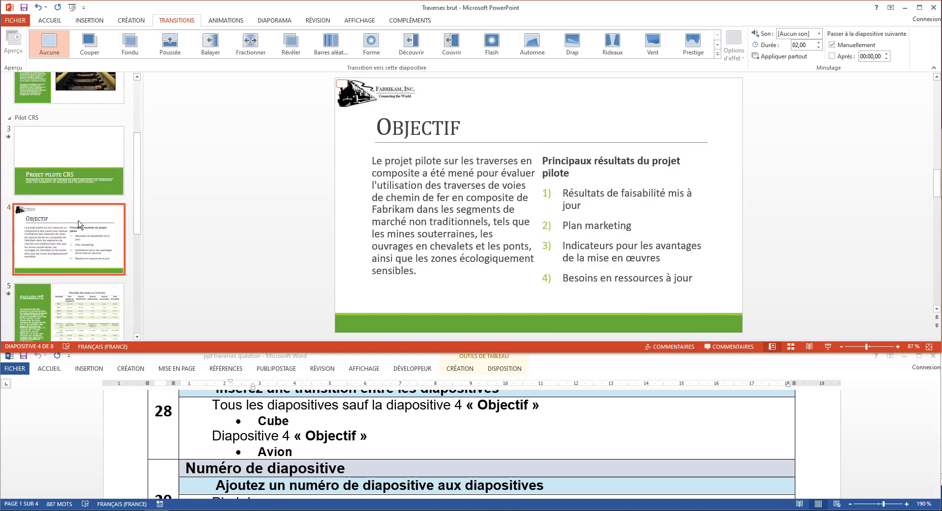
click(718, 55)
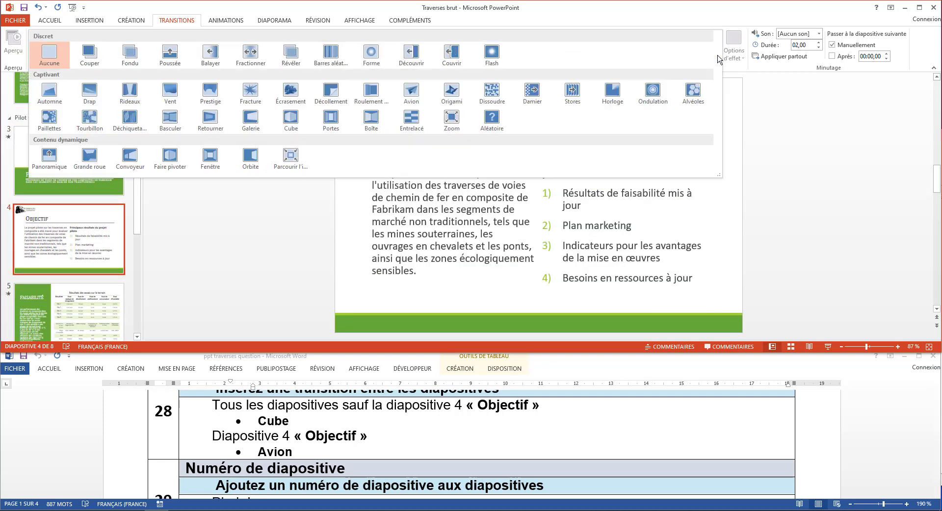
click(412, 93)
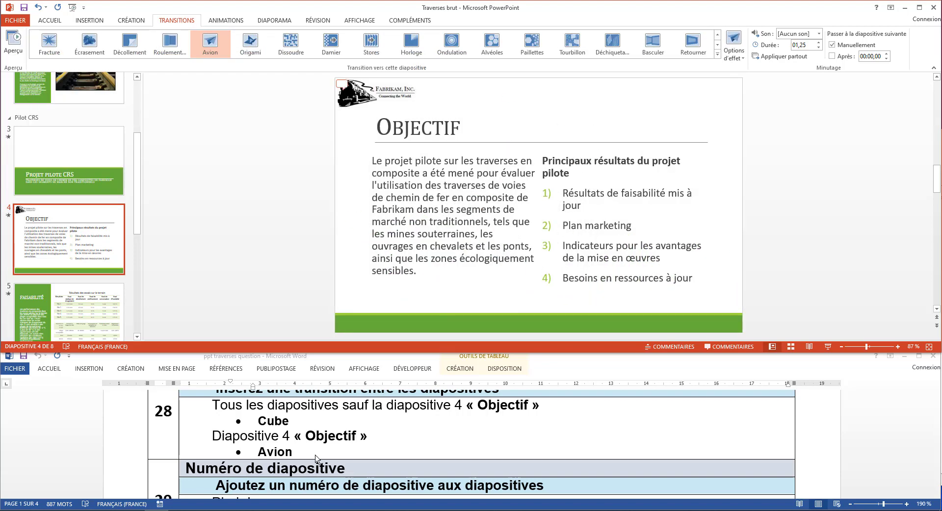
scroll(316, 460, down, 3)
scroll(316, 458, up, 1)
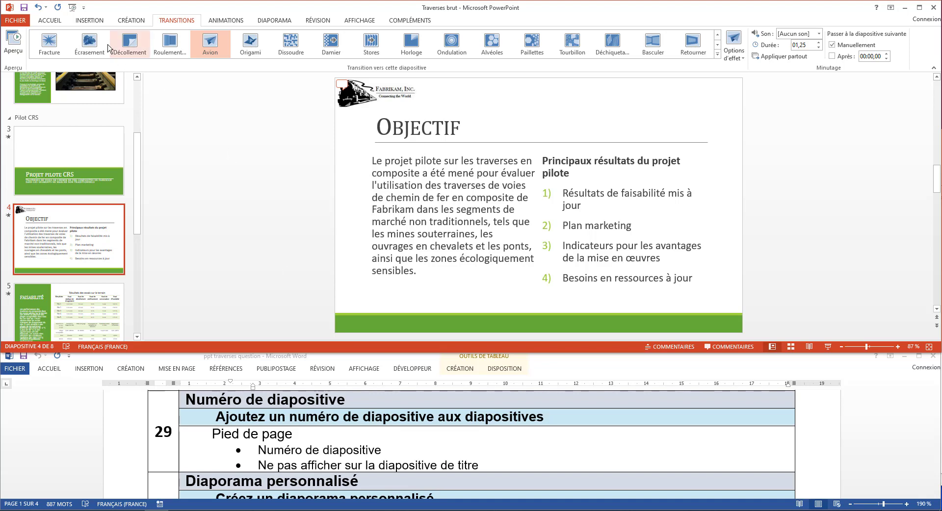
Turn on slide numbers for all slides, hiding them on the title slide.
click(93, 21)
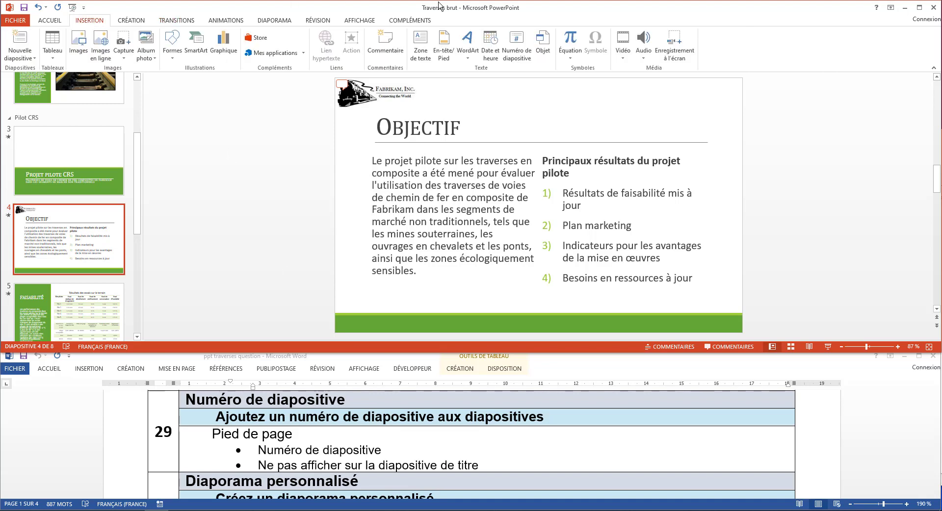
click(517, 48)
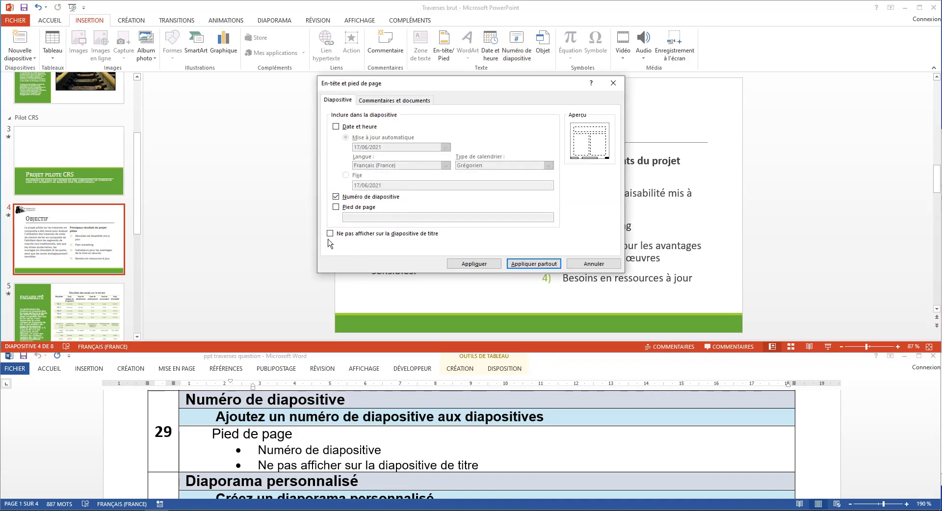
click(361, 235)
click(534, 264)
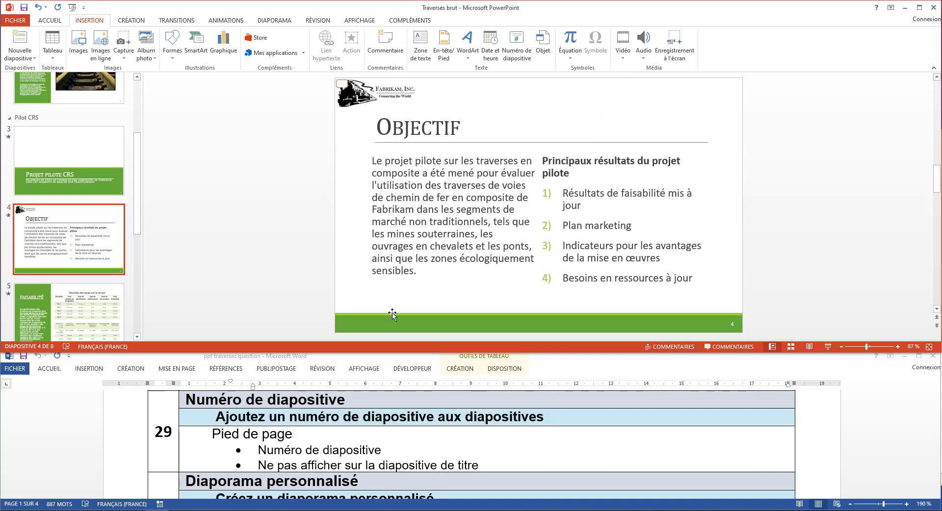
scroll(282, 459, down, 3)
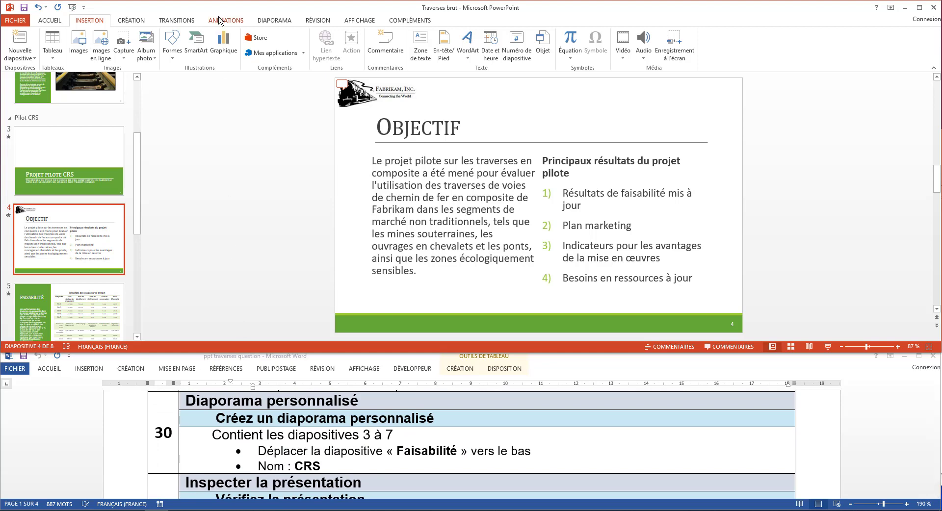
Start a new custom show and add slides 3 to 7, Projet pilote CRS through Avantages.
click(271, 22)
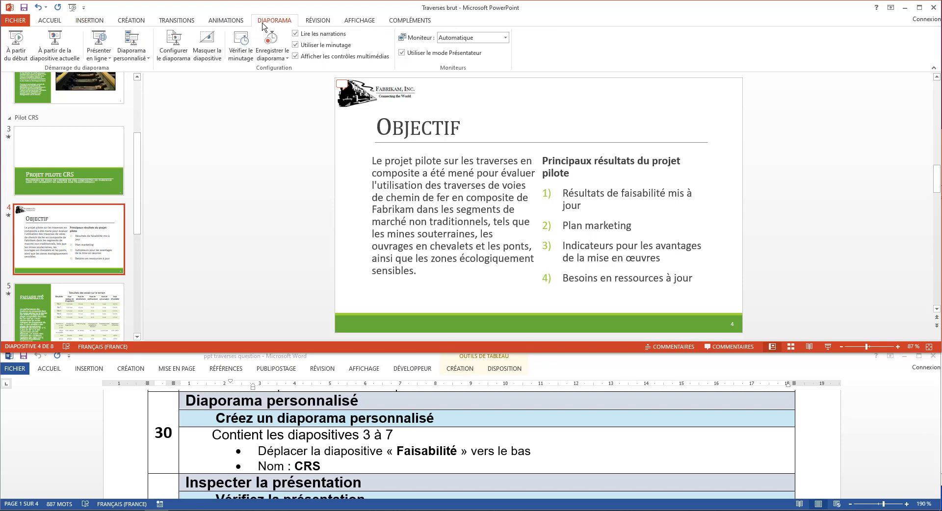
click(133, 58)
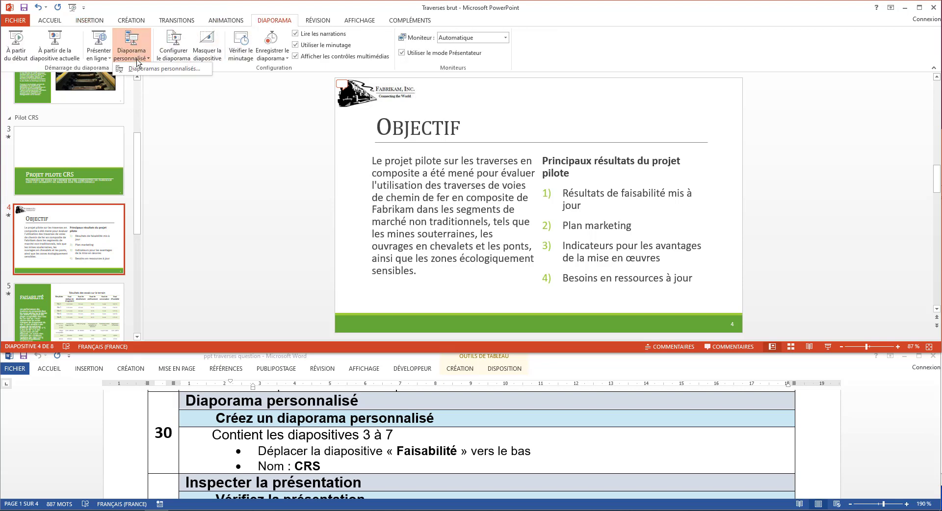
click(161, 74)
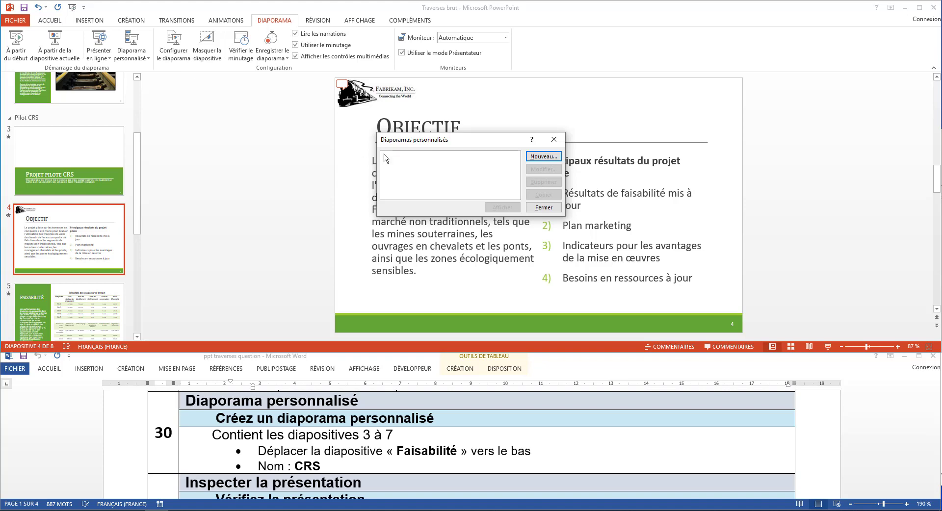
click(535, 156)
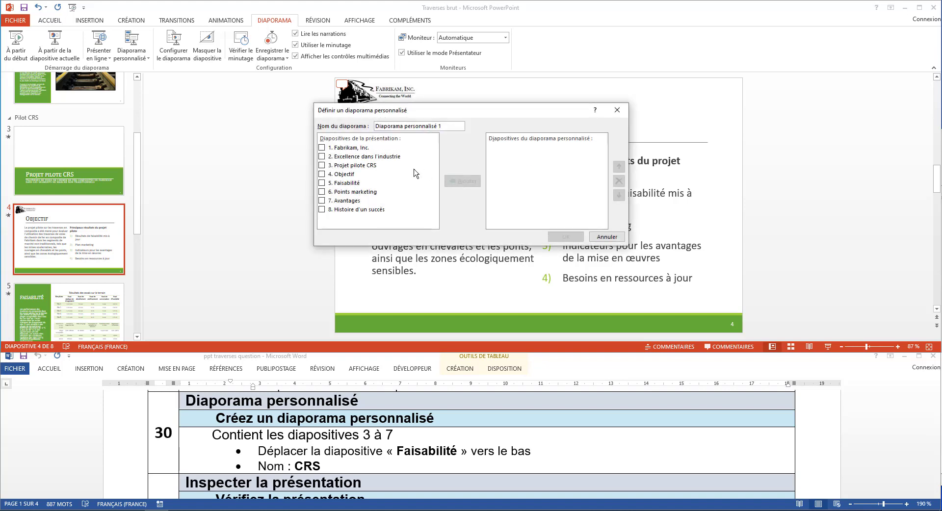
click(322, 166)
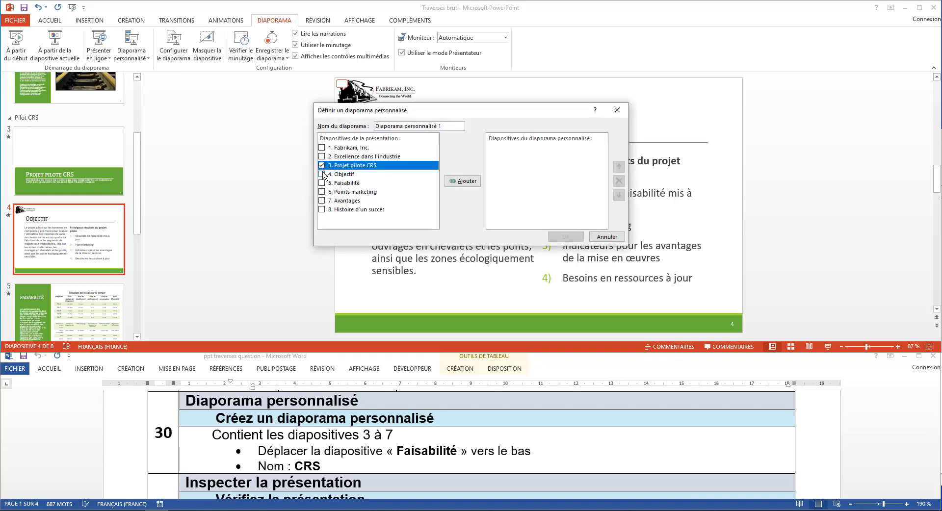
click(322, 174)
click(322, 183)
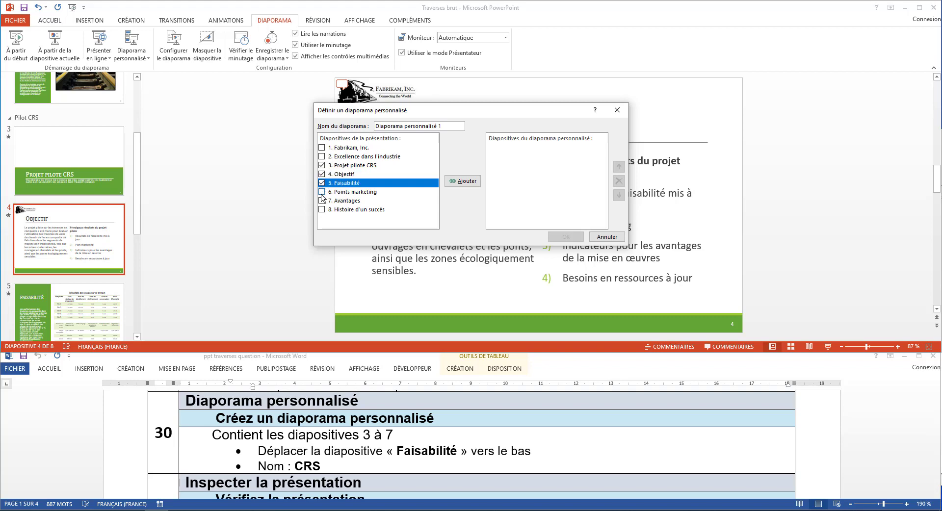
click(322, 191)
click(322, 201)
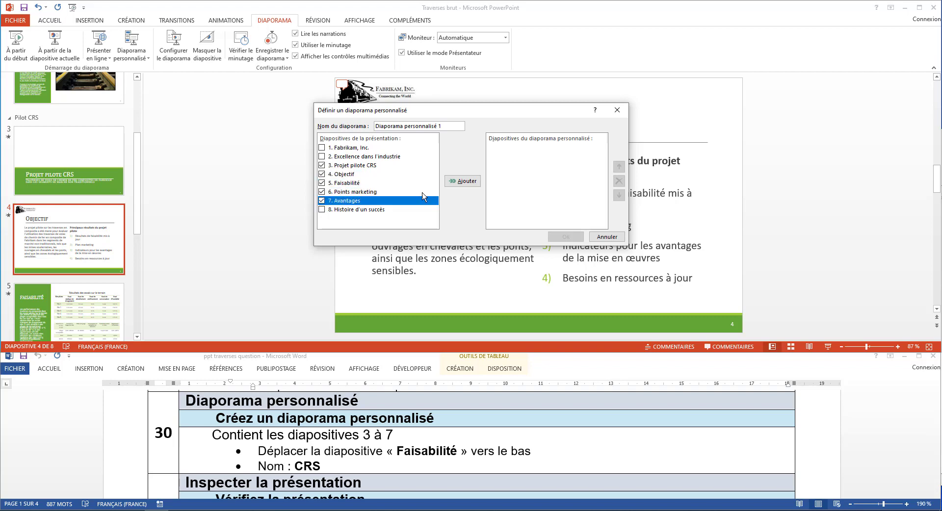
click(460, 182)
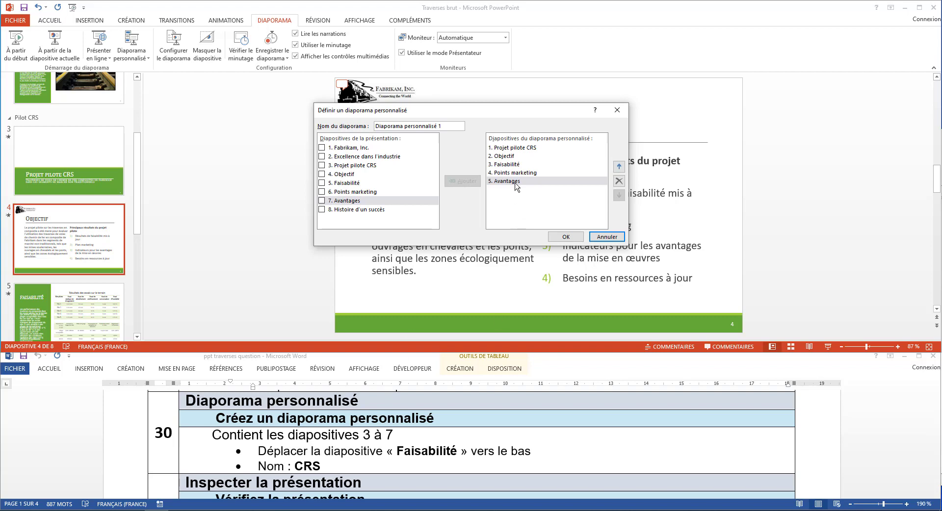
Move Faisabilité to the last position, name the show CRS, and save it.
click(511, 165)
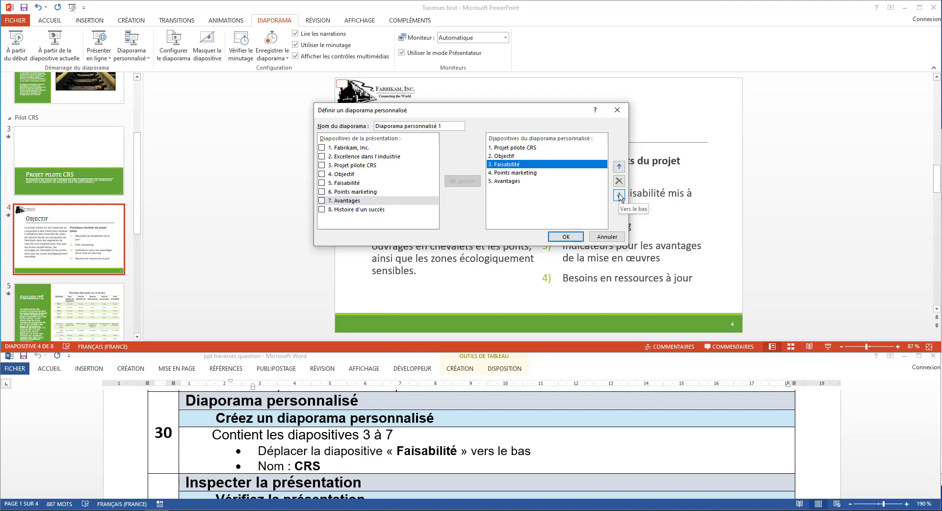
click(620, 195)
click(619, 195)
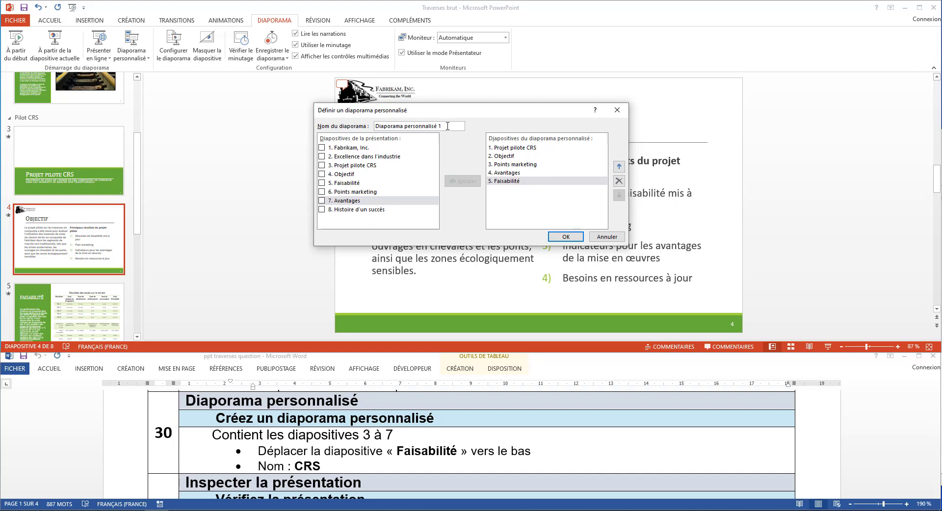
drag(419, 124, 336, 115)
text(CRS)
click(564, 237)
click(540, 211)
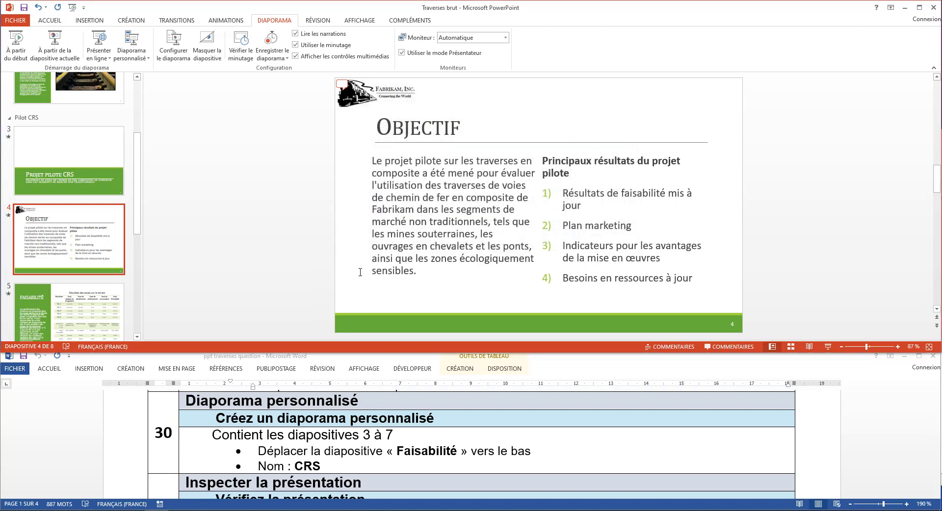
scroll(261, 454, down, 3)
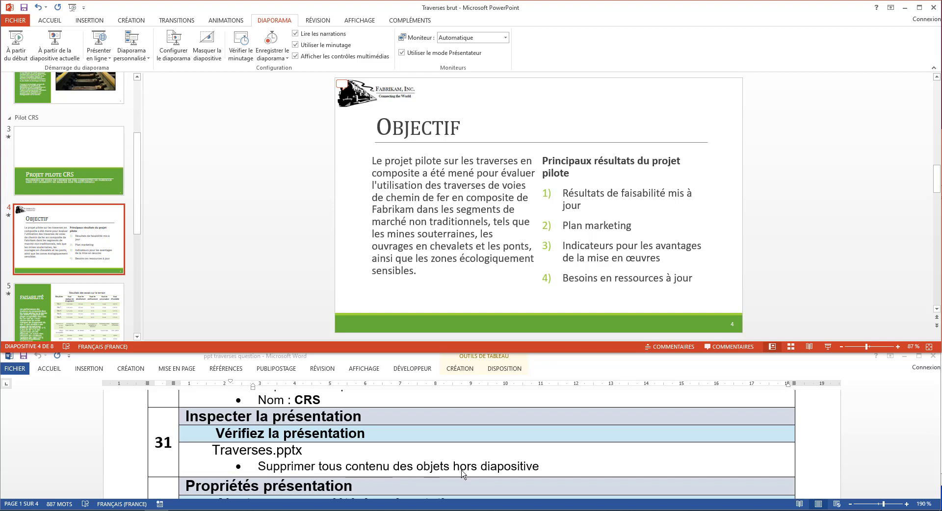
Save the presentation and run the Document Inspector on it.
click(20, 20)
scroll(147, 235, down, 3)
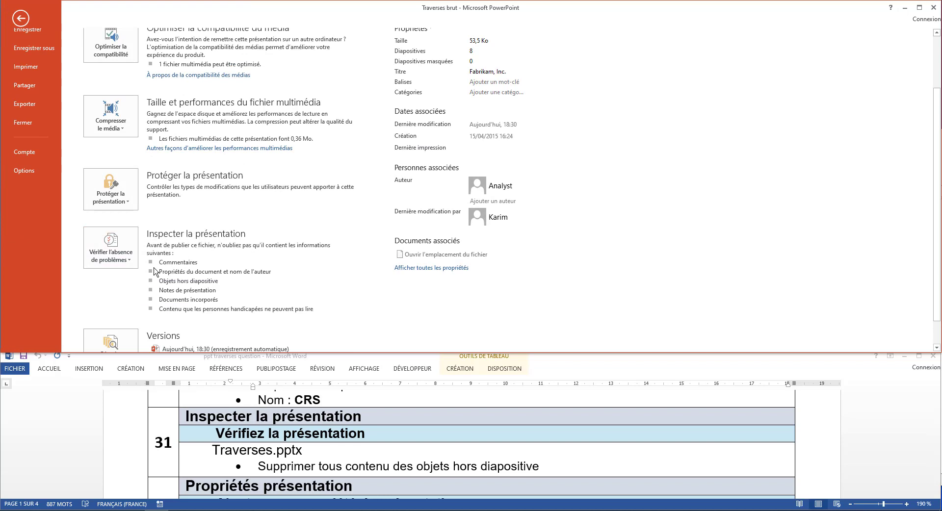
click(131, 259)
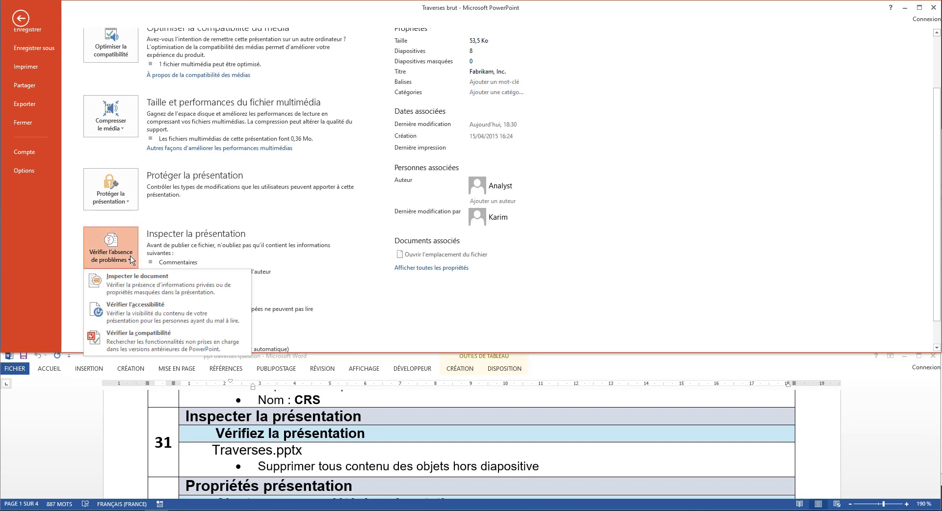
click(138, 282)
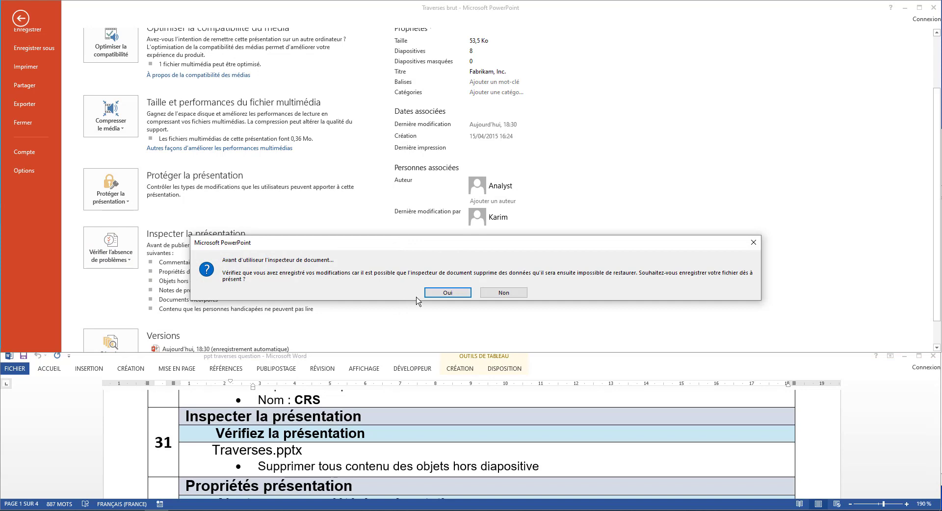
click(434, 294)
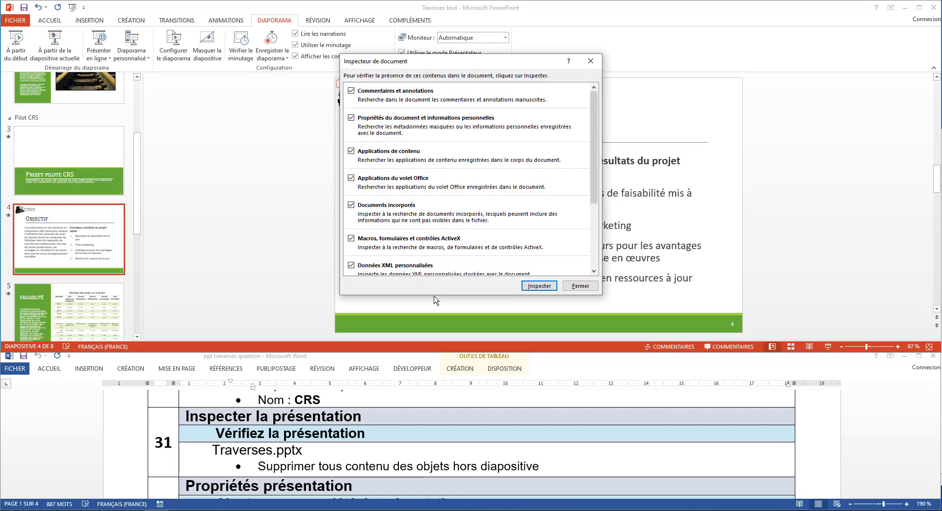
drag(594, 162, 599, 234)
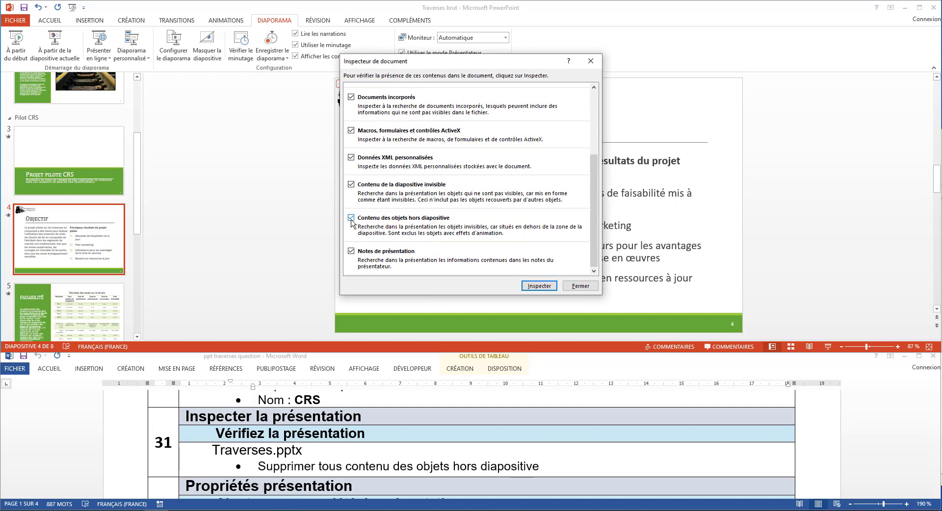
click(533, 284)
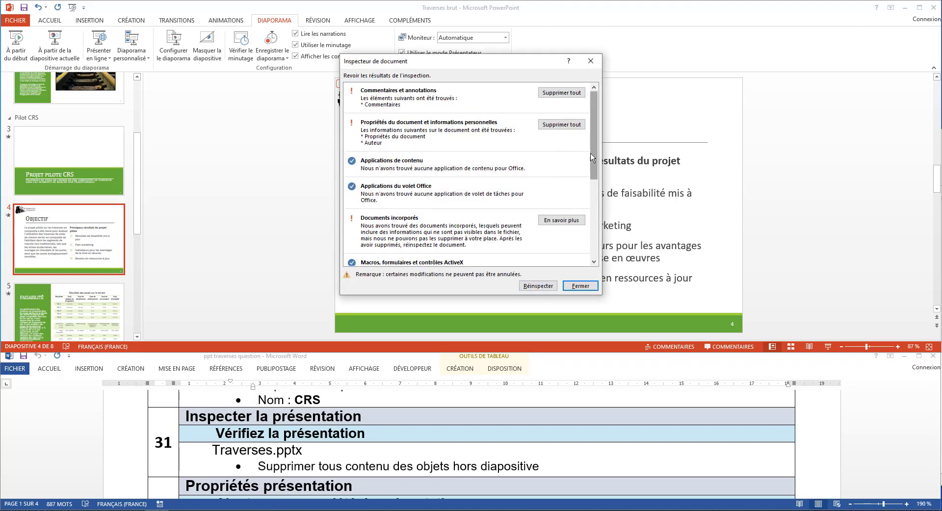
Remove all off-slide object content found, then close the inspector.
drag(593, 154, 593, 255)
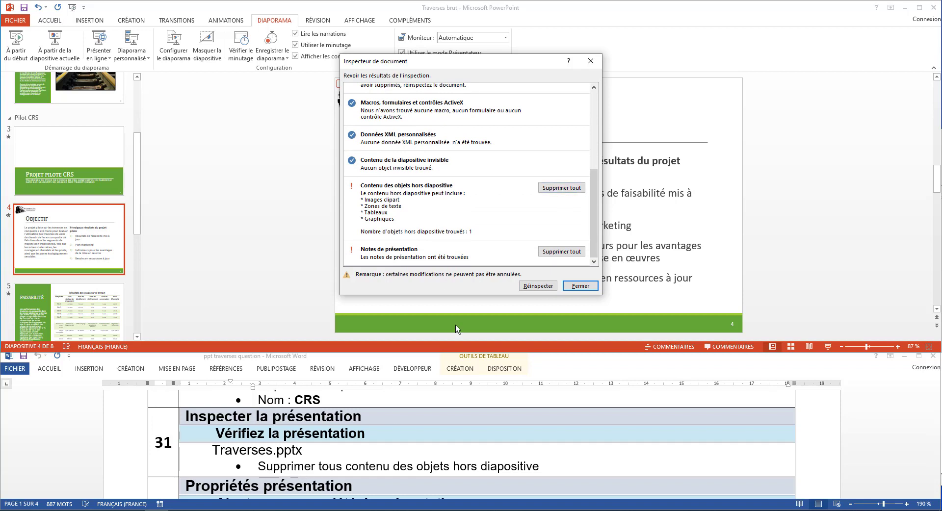
click(559, 188)
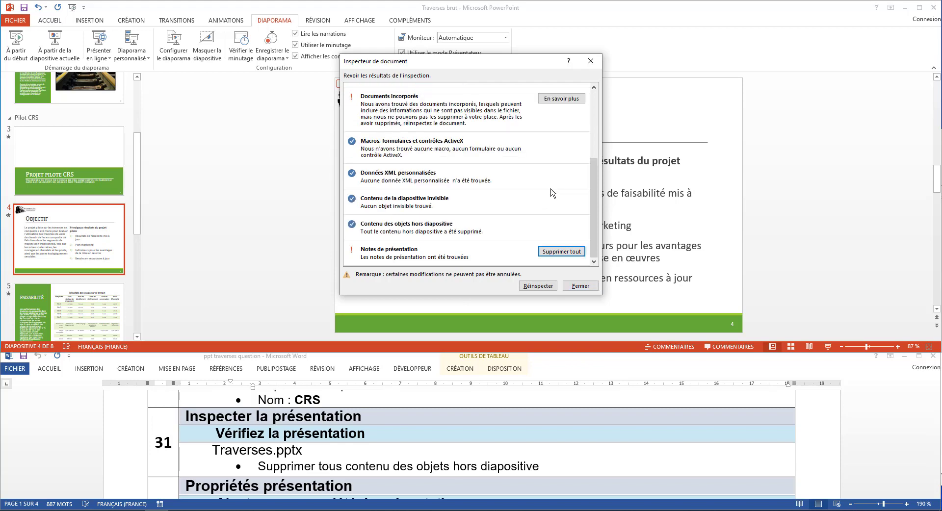
click(581, 286)
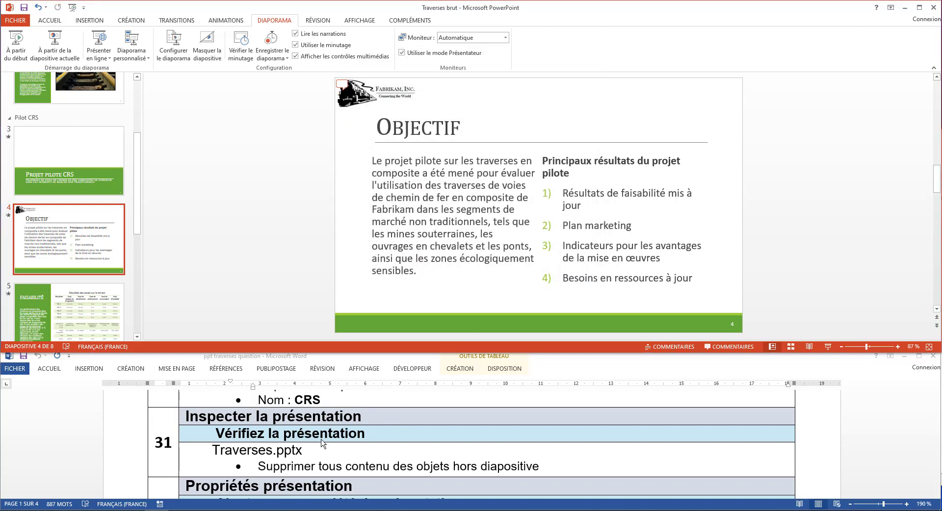
scroll(323, 442, down, 2)
scroll(323, 442, down, 1)
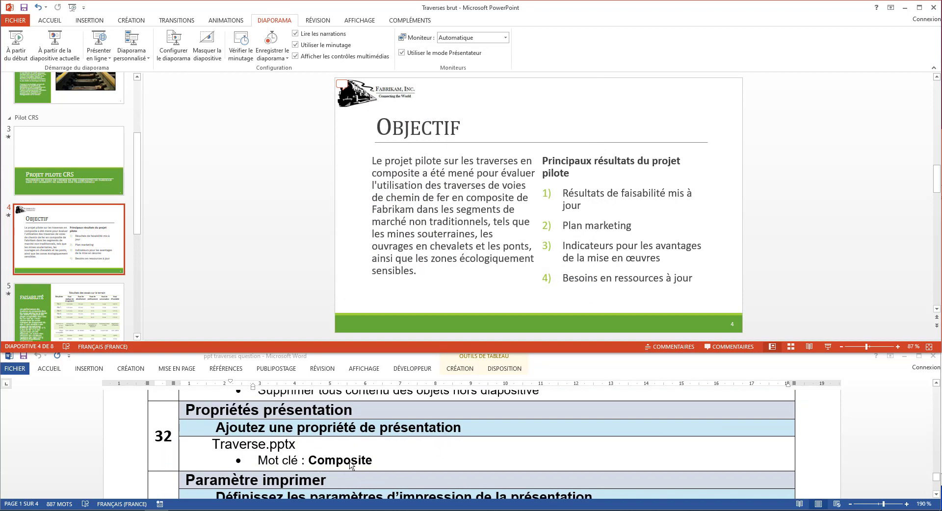
Enter Composite in the Mots clés field of the advanced Résumé properties.
click(17, 21)
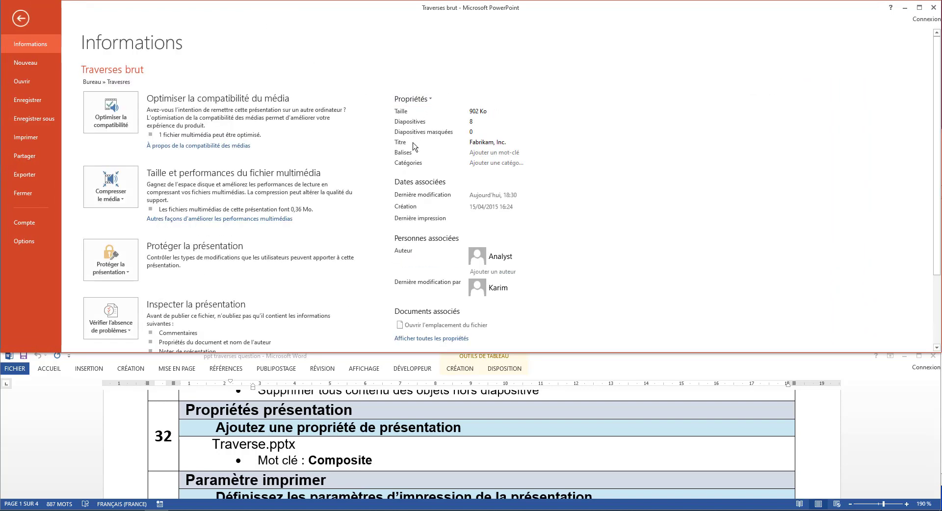
scroll(413, 145, down, 2)
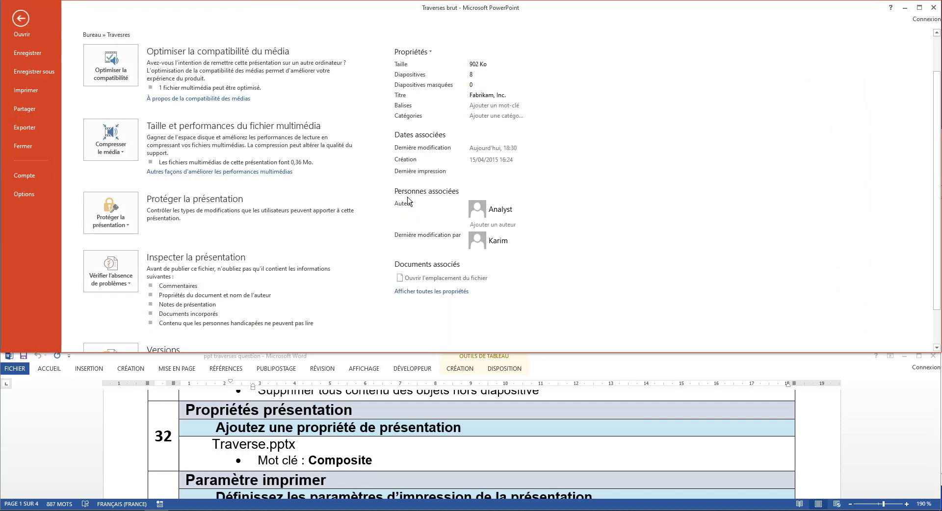
click(411, 293)
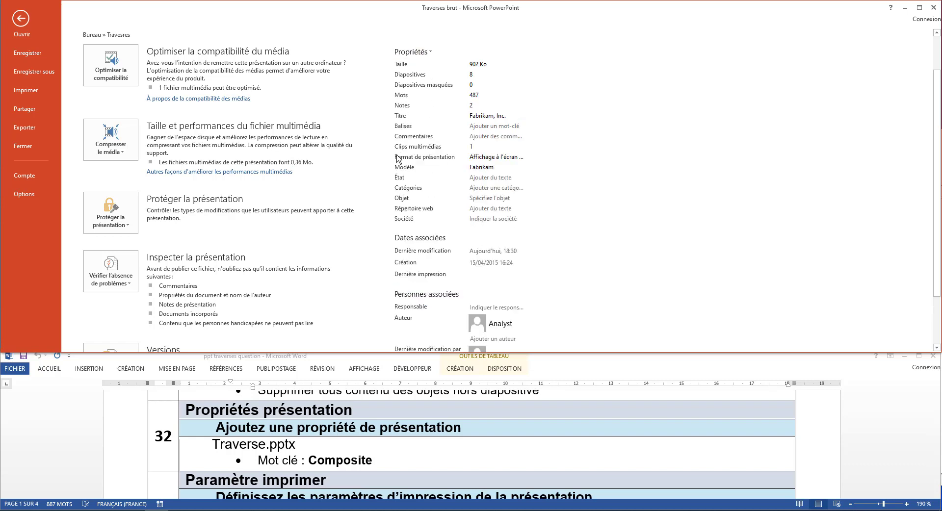
click(414, 52)
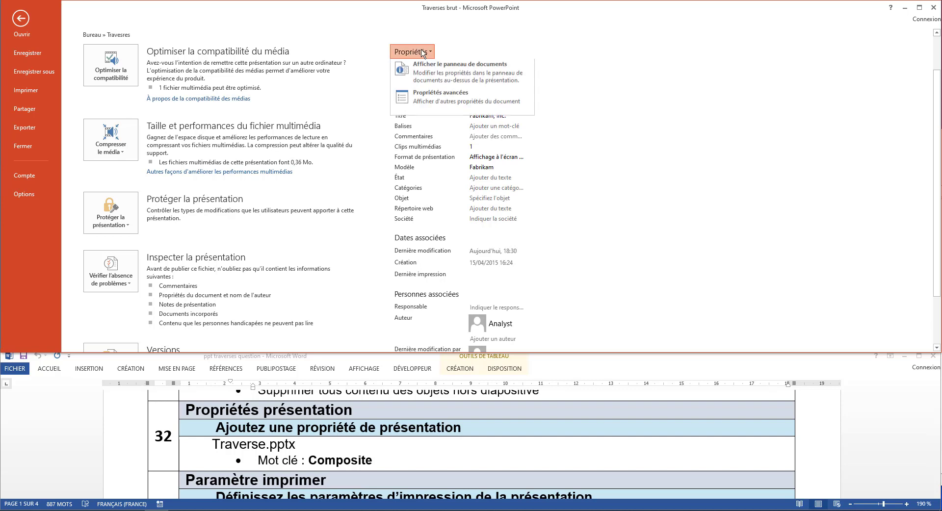
click(438, 106)
click(203, 157)
text(Compos)
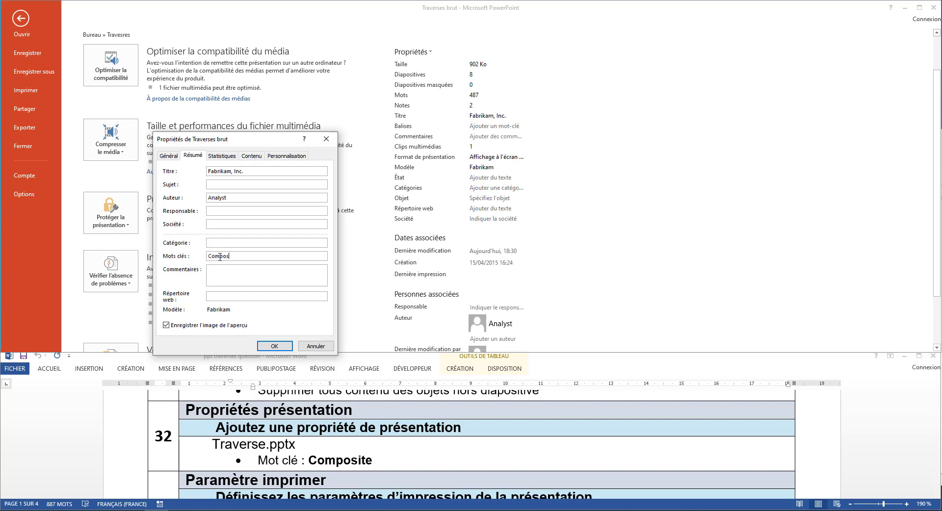
text(ite)
click(275, 346)
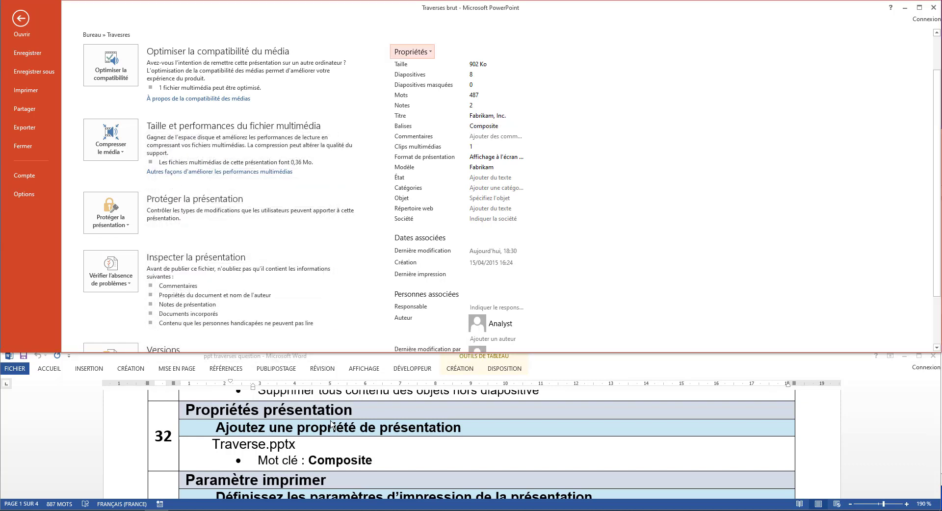
scroll(309, 458, down, 1)
scroll(309, 458, down, 3)
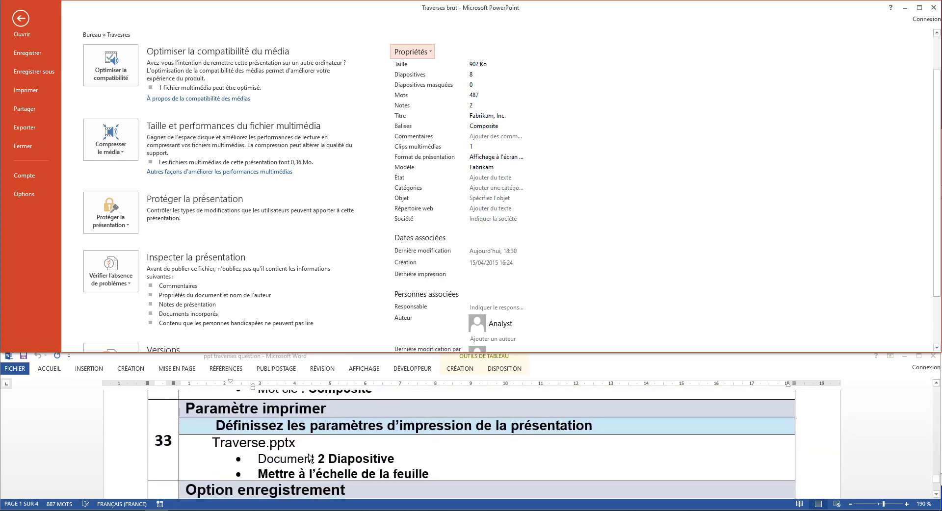
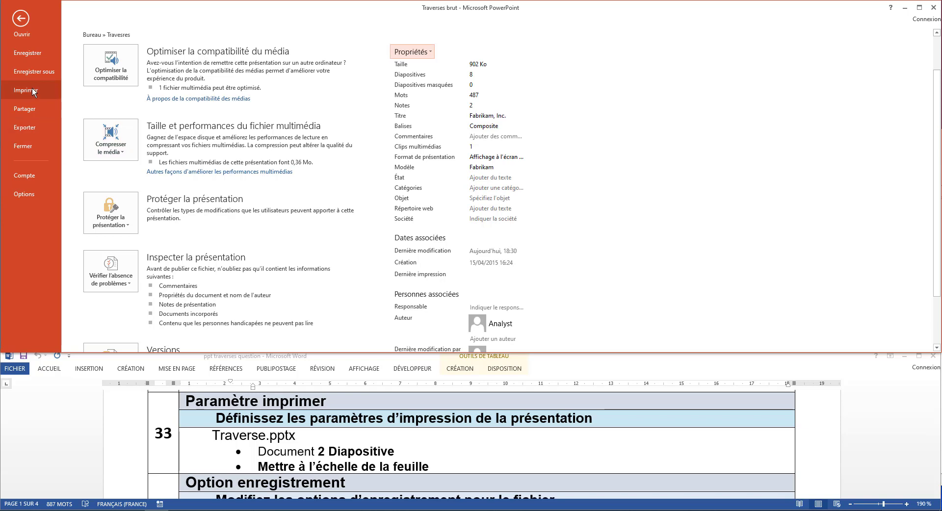
Show the print preview of Traverses brut, with slide 4 'Objectif' displayed.
click(20, 18)
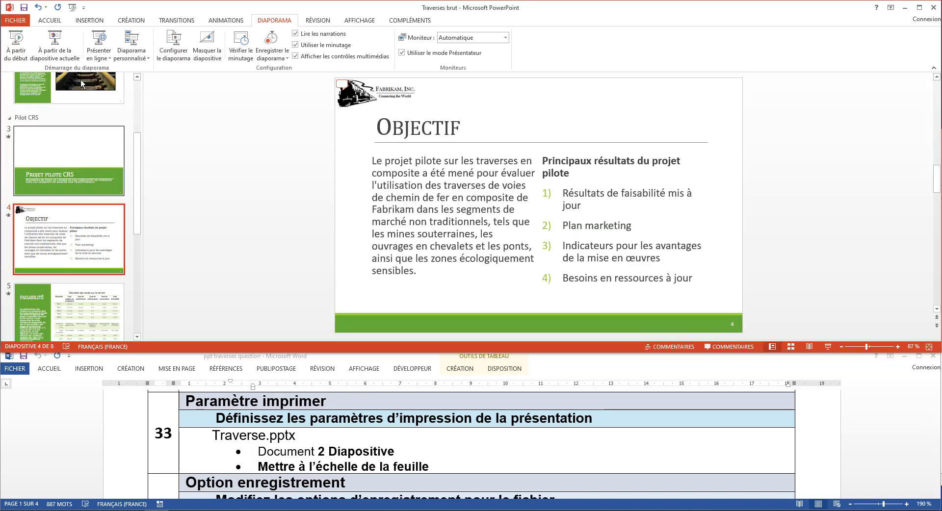
click(21, 18)
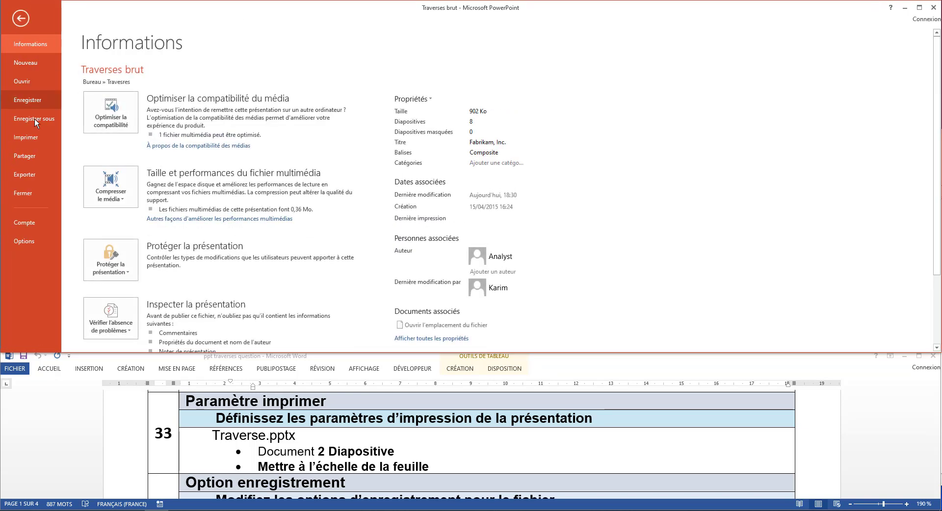
click(33, 141)
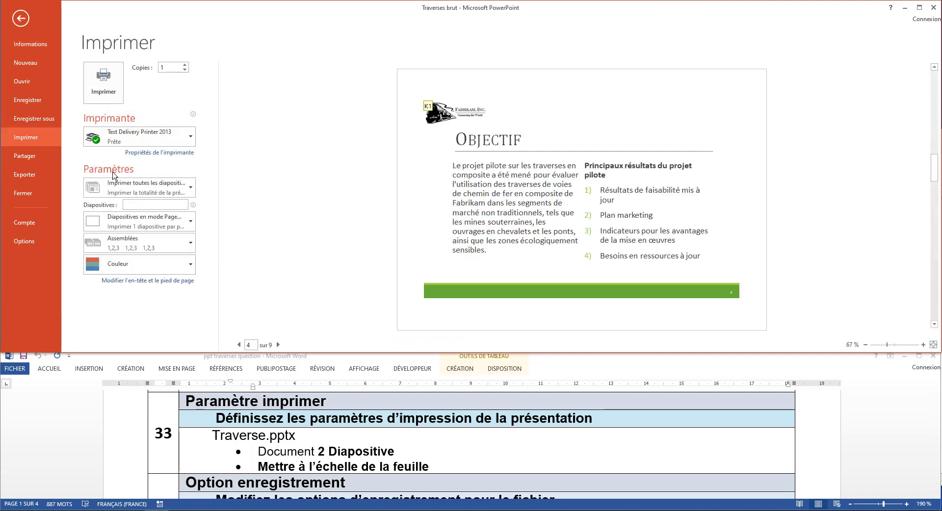
Print as 2-slide handouts (Documents > 2 diapositives) with 'Mettre à l'échelle de la feuille' enabled.
click(120, 220)
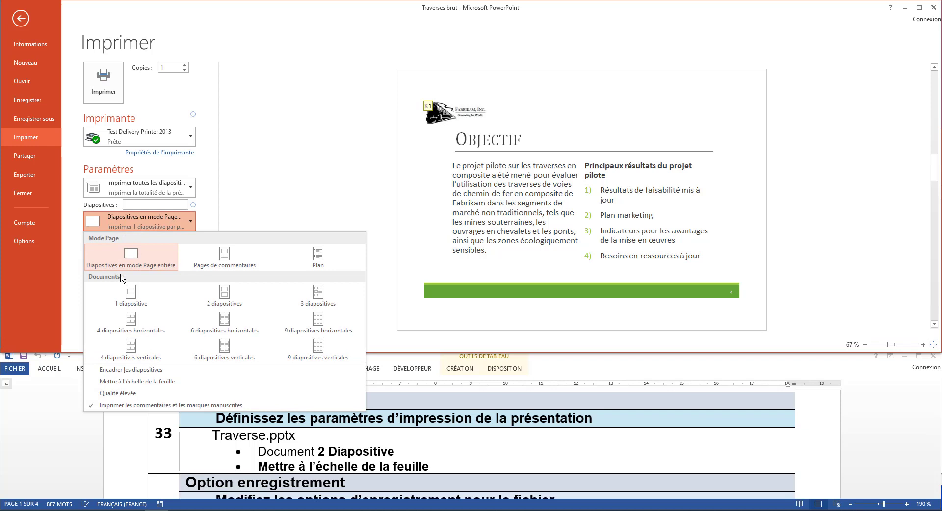
click(228, 296)
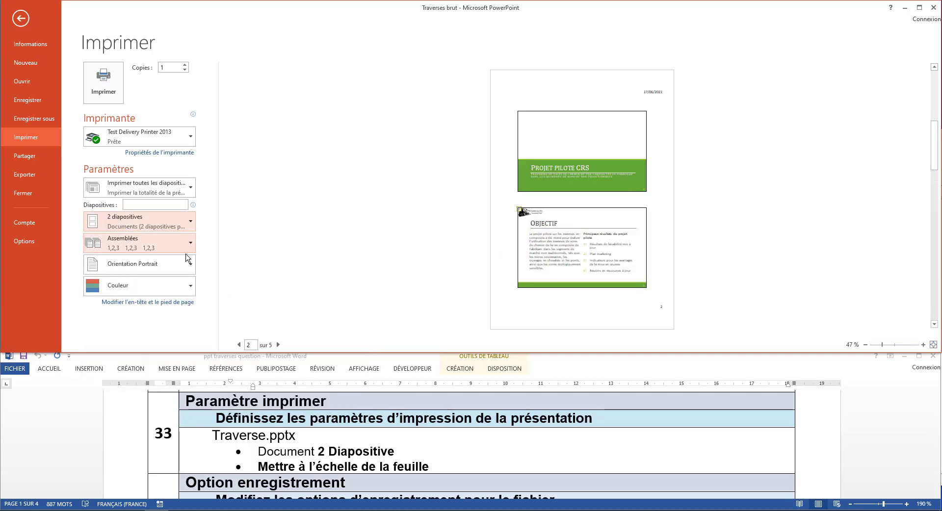
click(155, 226)
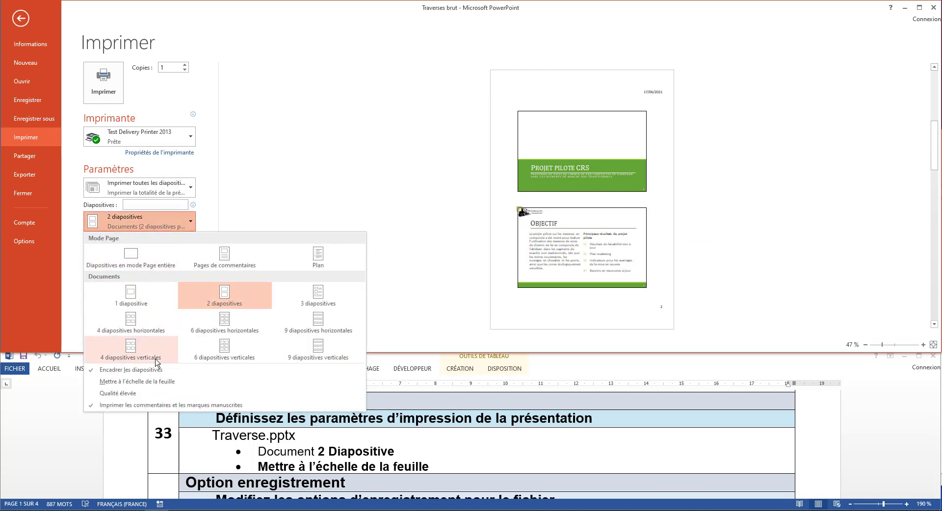
click(154, 386)
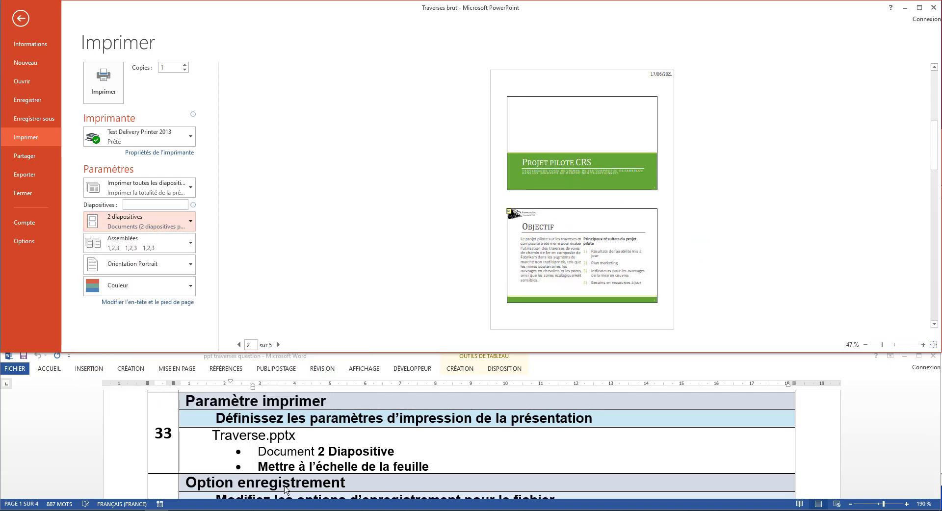
scroll(294, 456, down, 2)
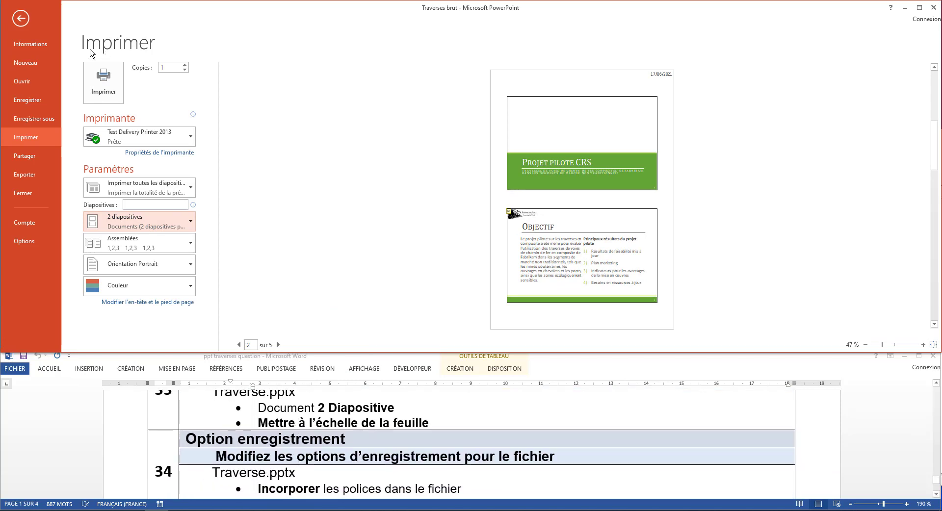
Leave print view and scroll the Word instructions to task 34 about embedding fonts.
click(21, 19)
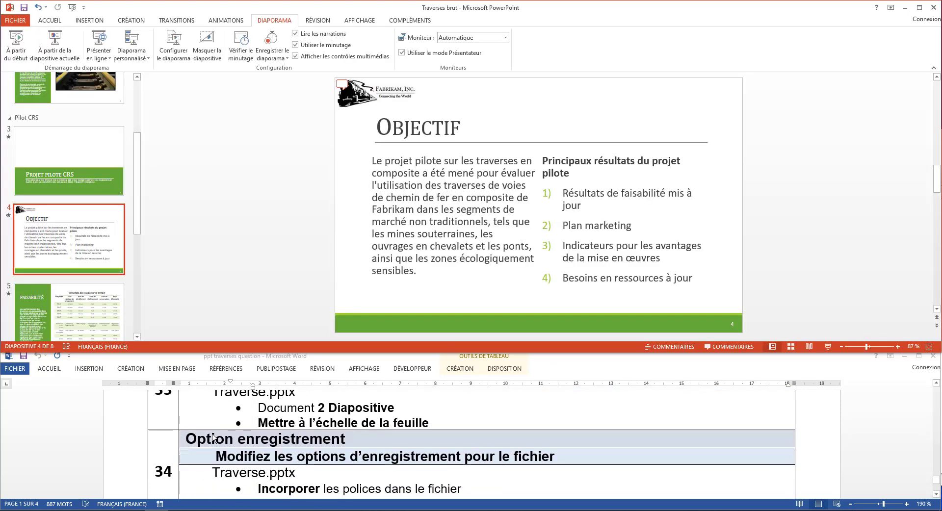
scroll(213, 437, down, 1)
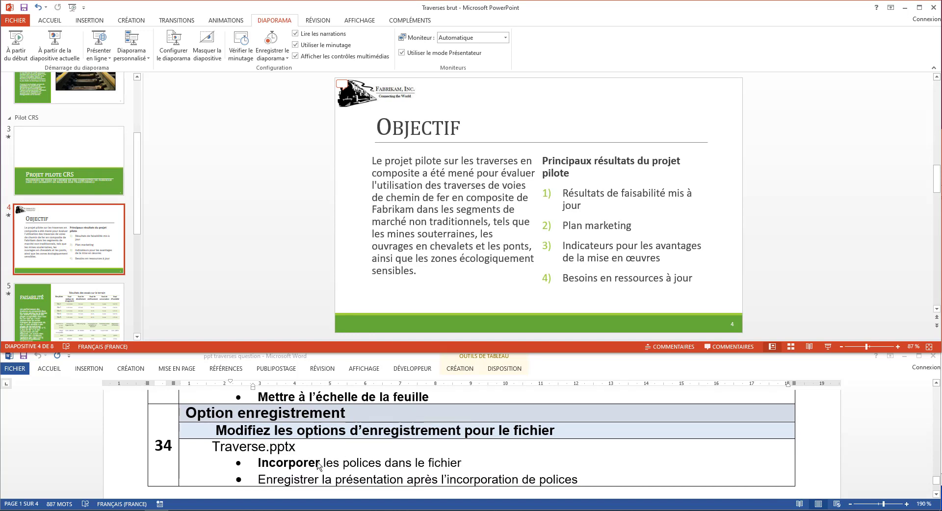
scroll(417, 467, down, 2)
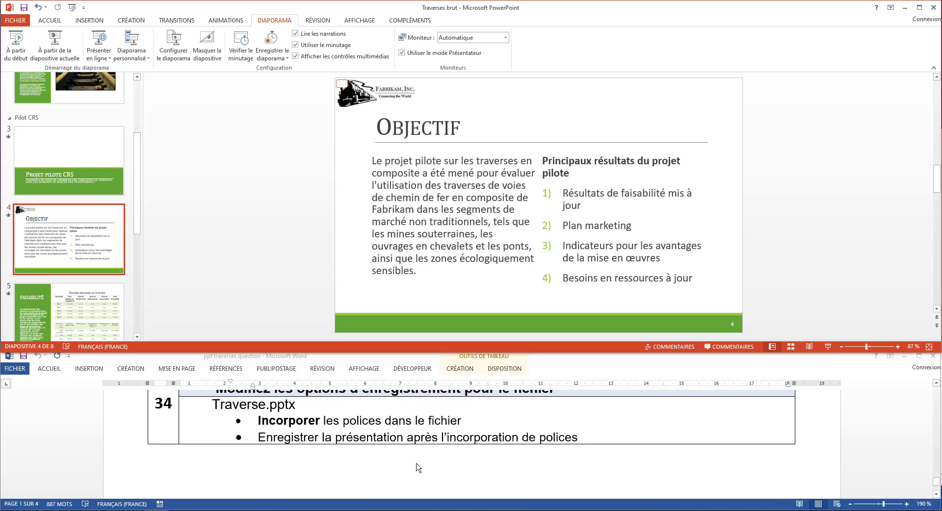
click(14, 18)
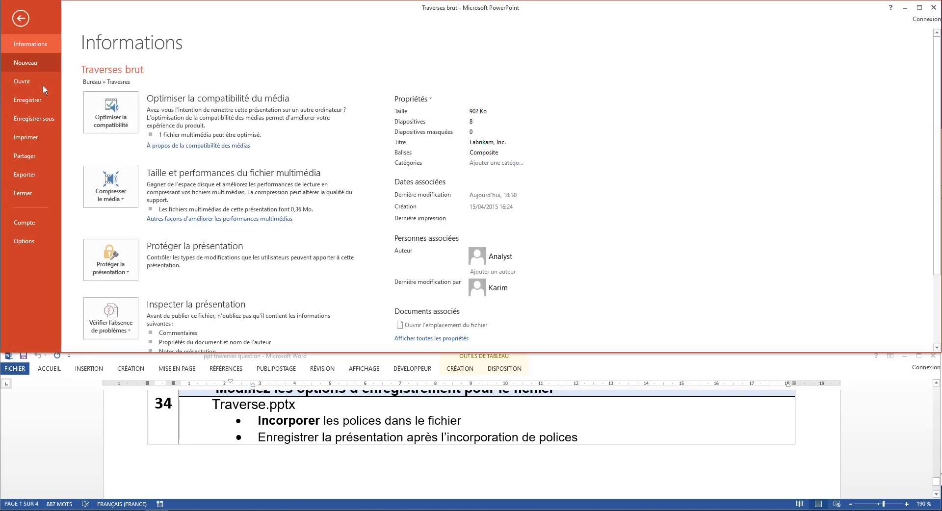
In Options > Enregistrement, turn on 'Incorporer les polices dans le fichier', keeping only used characters.
click(35, 240)
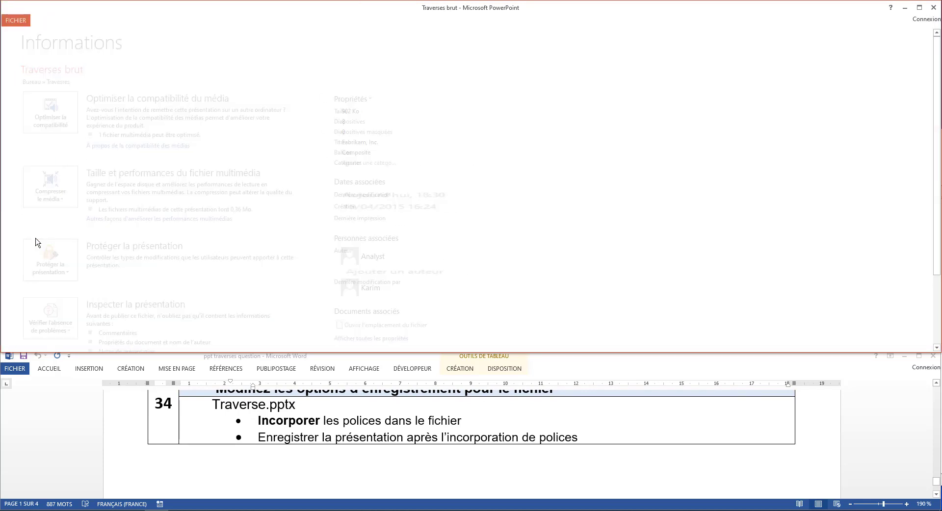
click(318, 73)
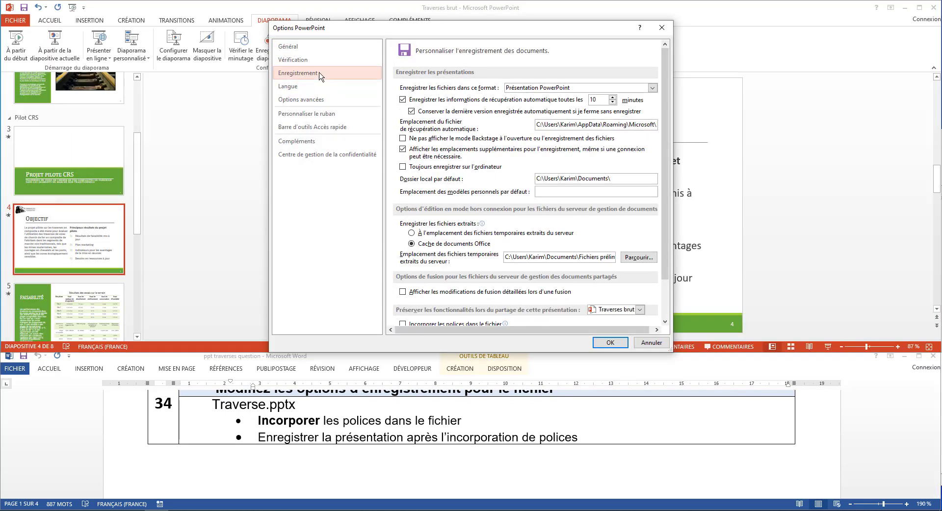
scroll(512, 211, down, 2)
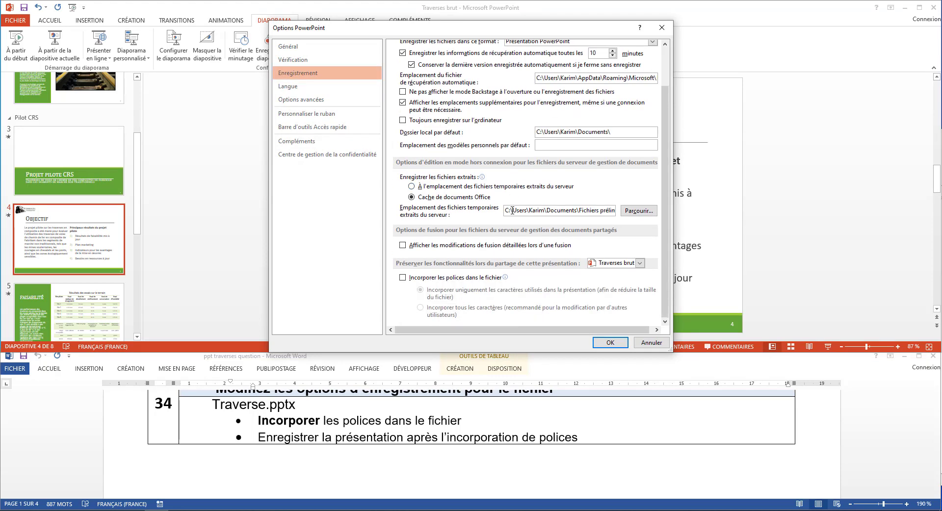
click(402, 278)
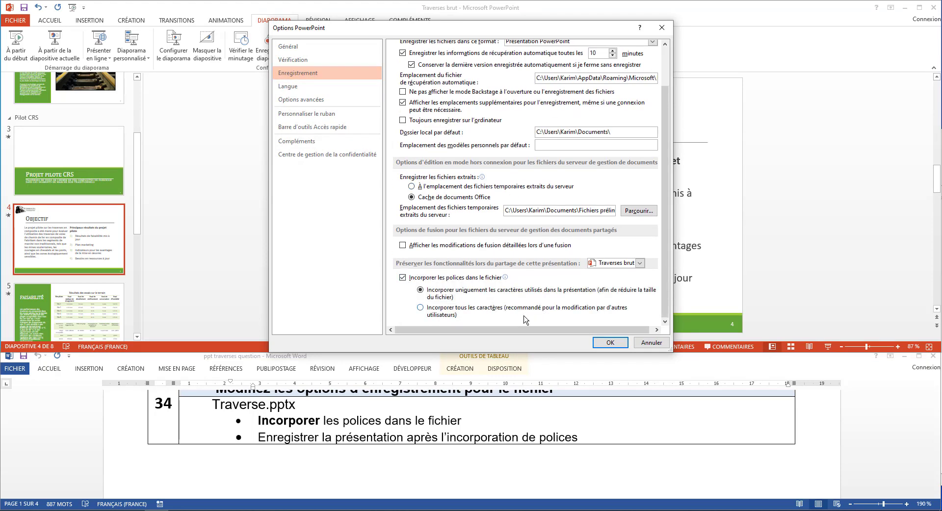
click(611, 343)
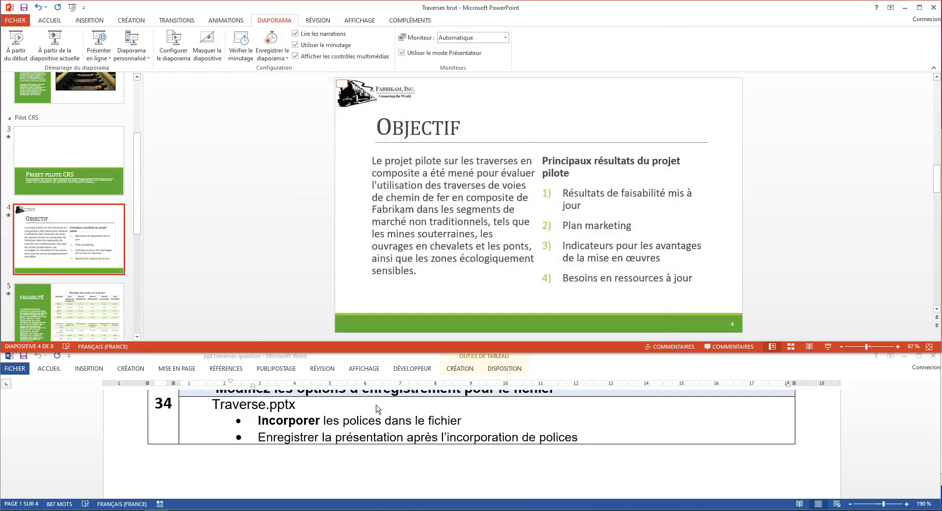
Save Traverses brut with its embedded fonts and scroll back to slide 1.
scroll(377, 409, down, 1)
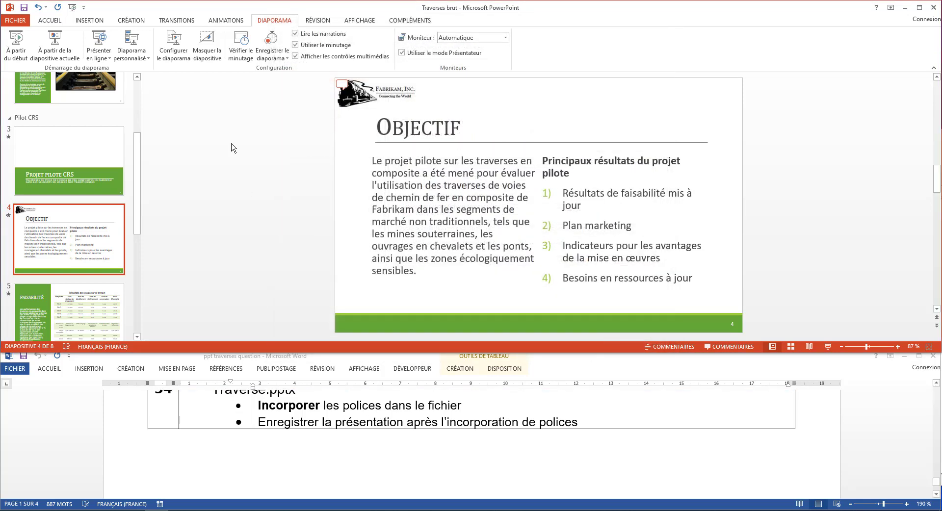
click(26, 10)
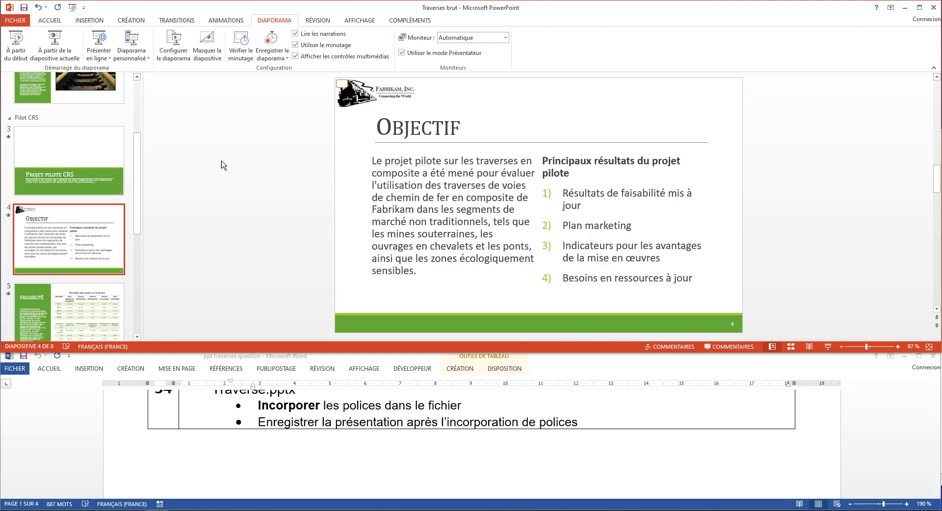
scroll(223, 164, up, 3)
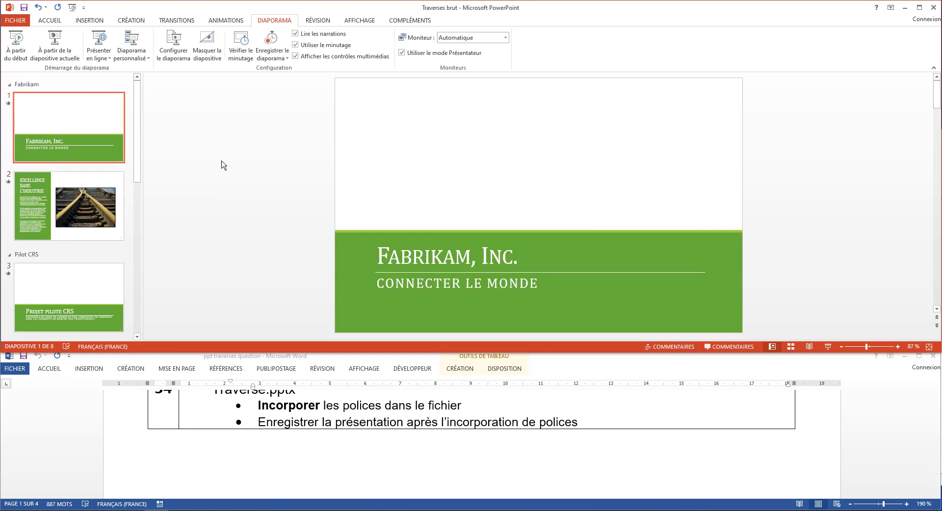